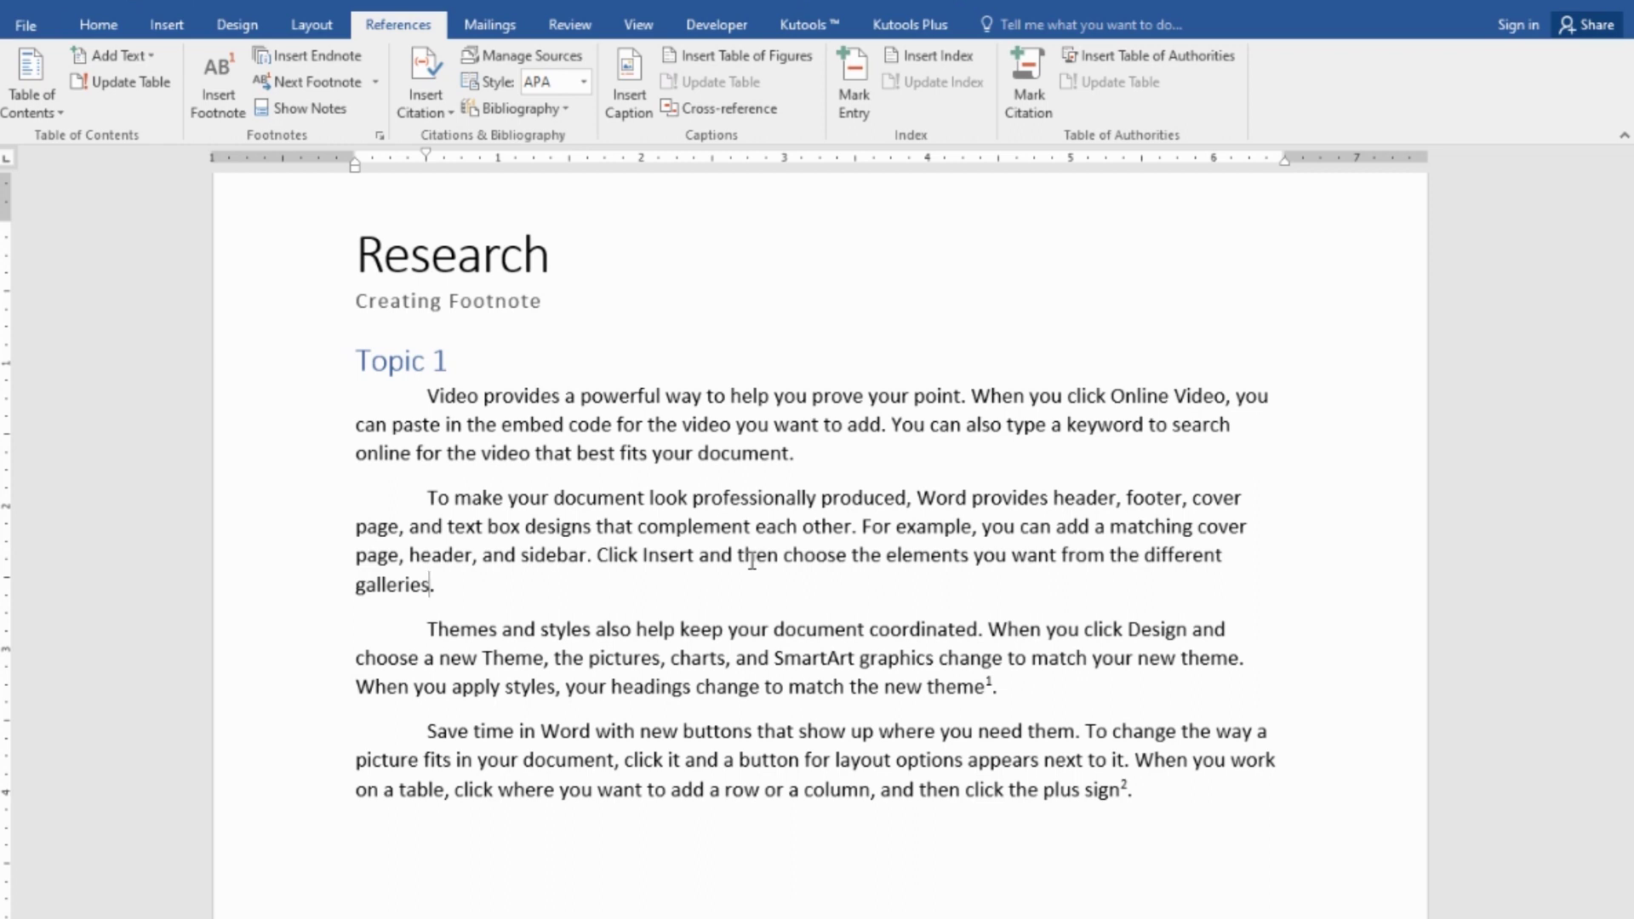
# - Place the insertion point just before the period after 'galleries', undoing an accidental footnote
pyautogui.click(536, 554)
pyautogui.click(117, 29)
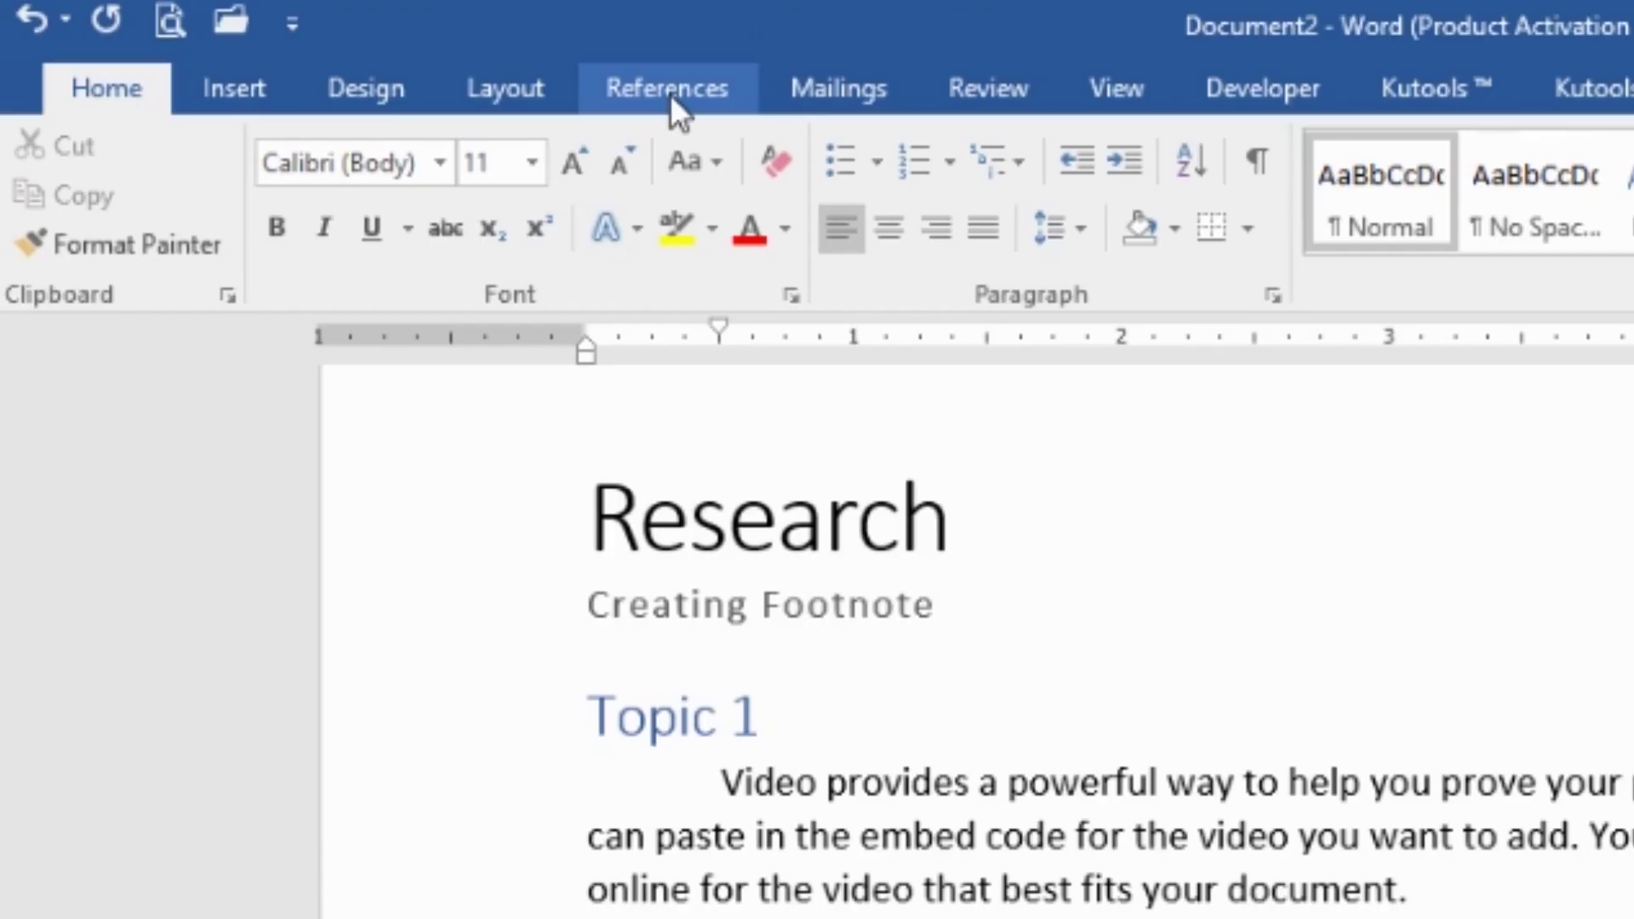
pyautogui.click(671, 94)
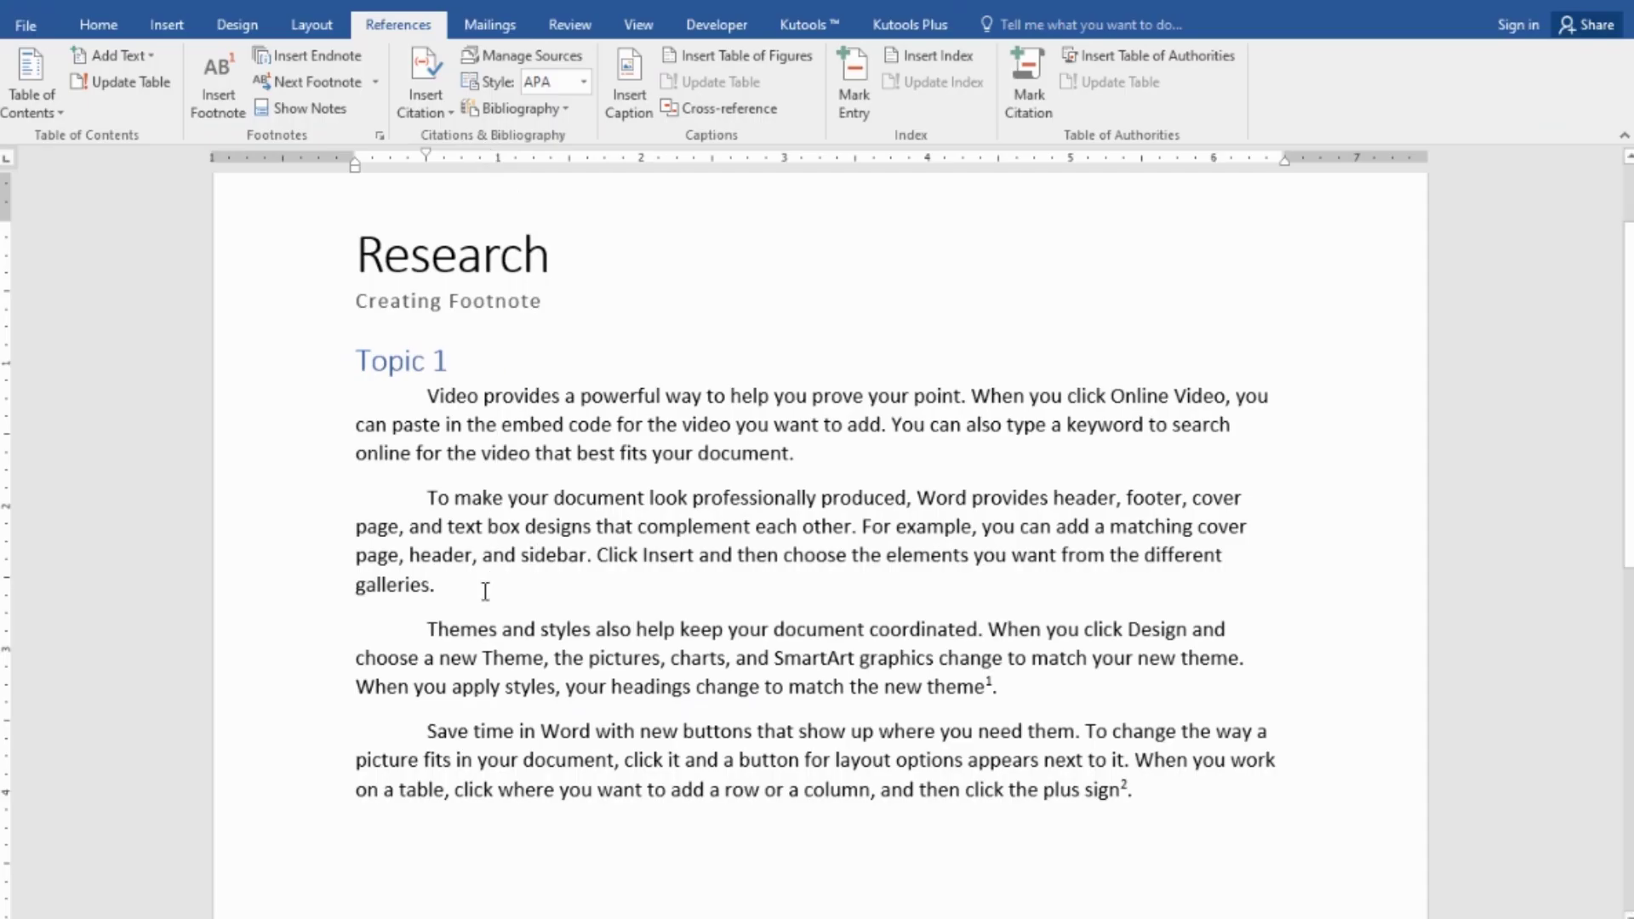
pyautogui.click(485, 591)
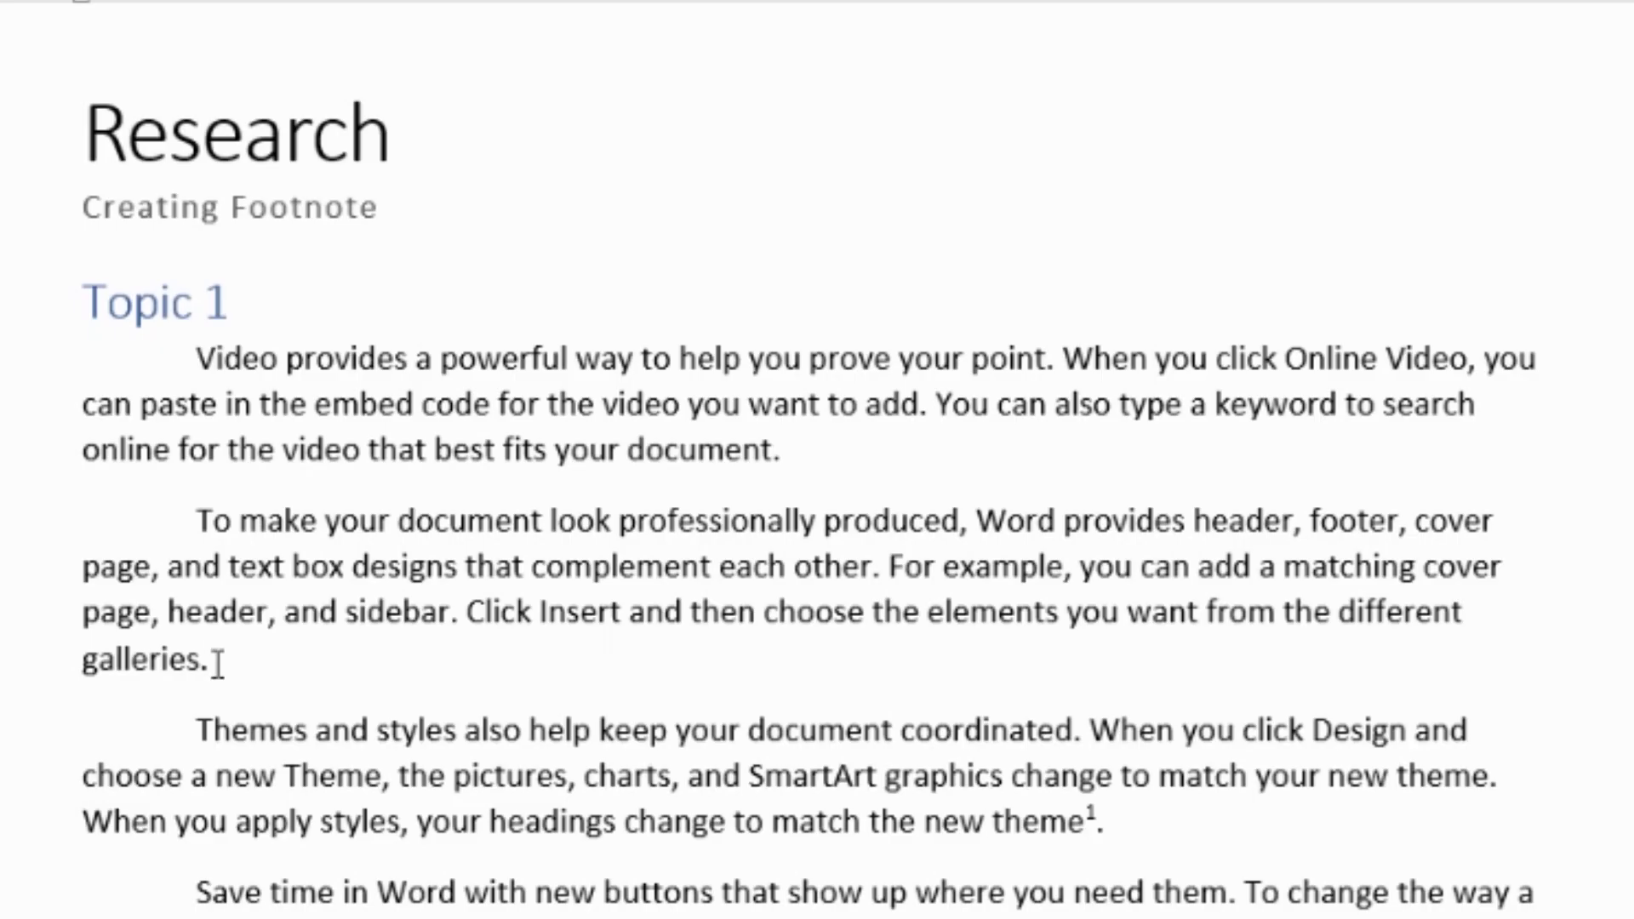
pyautogui.click(203, 661)
pyautogui.hotkey('ctrl', 'alt', 'f')
pyautogui.hotkey('ctrl', 'z')
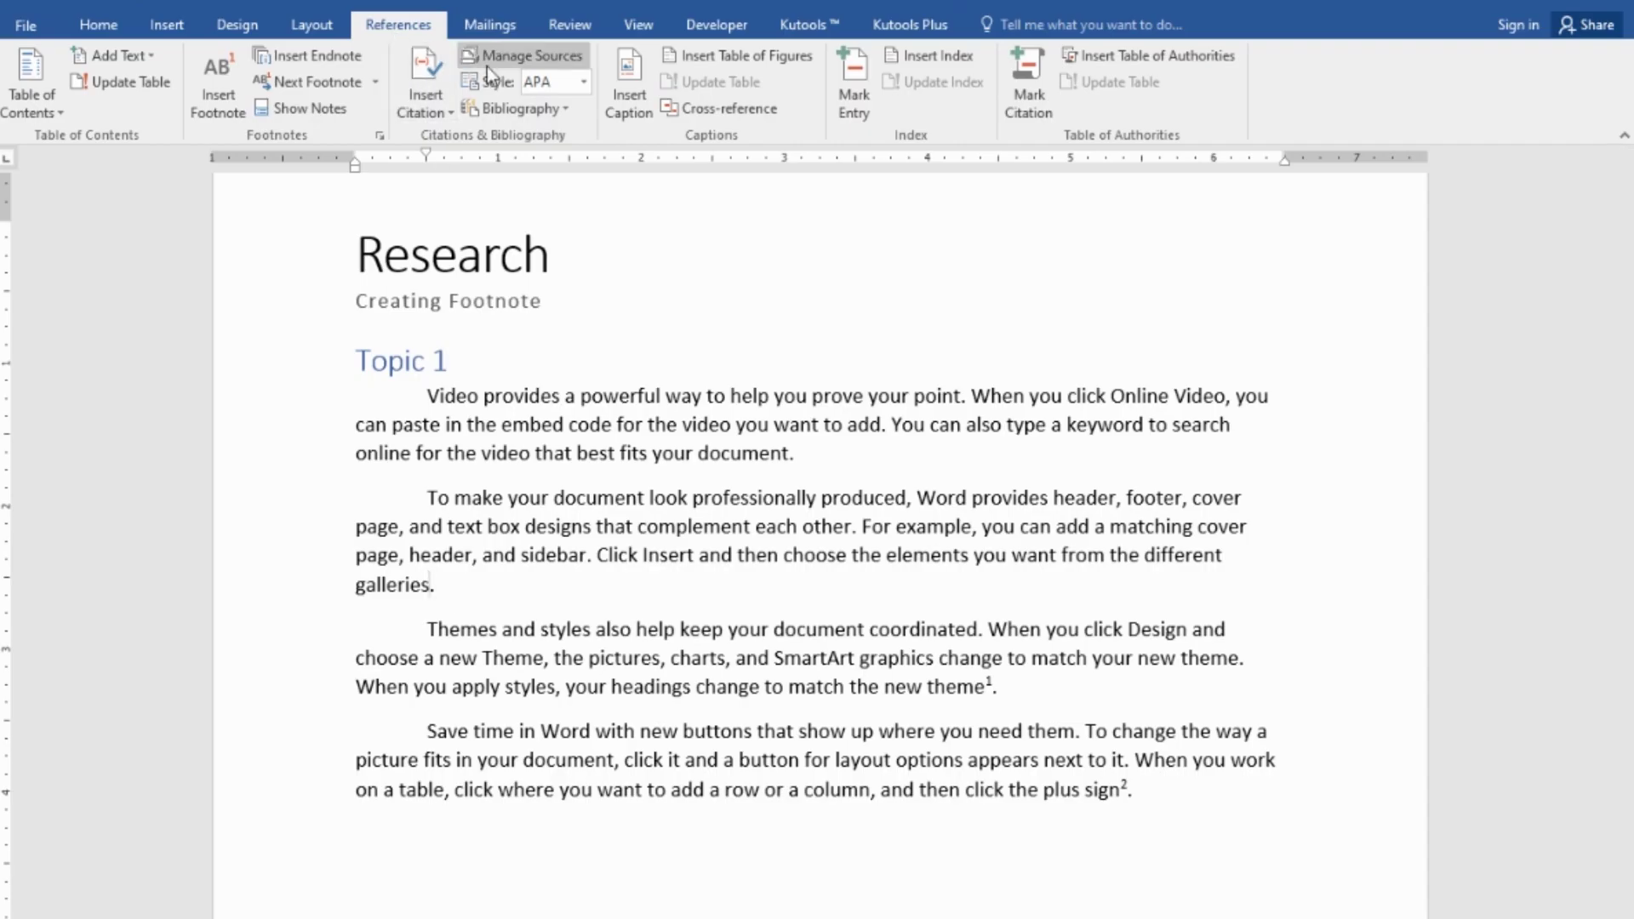
# - Choose MLA Seventh Edition from the citation Style list on the References tab
pyautogui.click(584, 84)
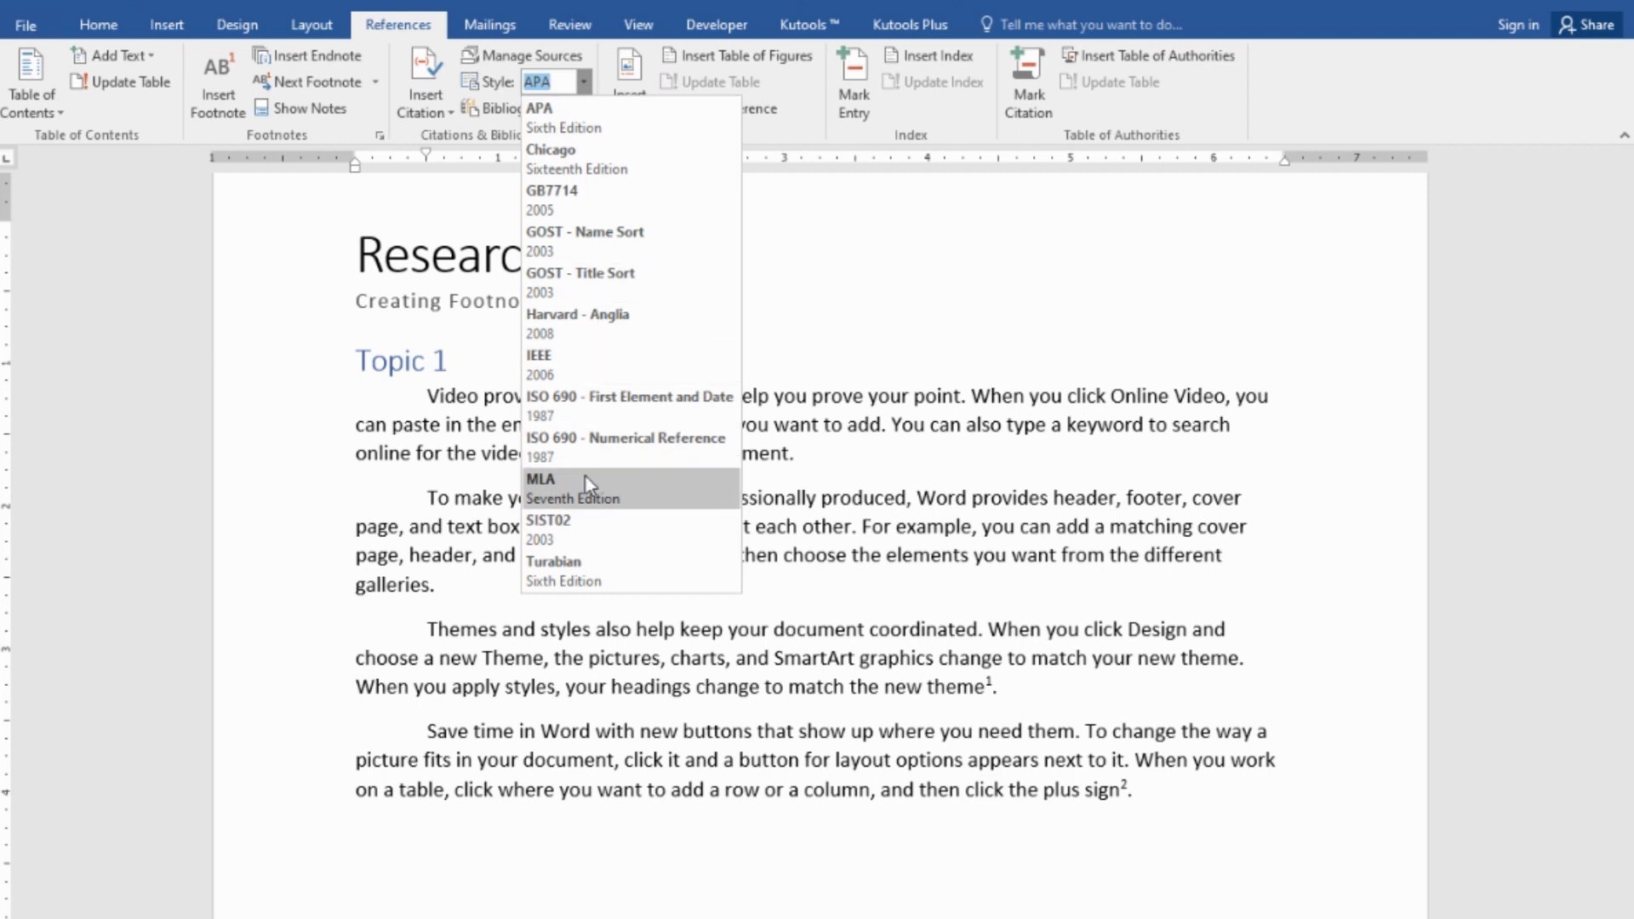
pyautogui.click(590, 90)
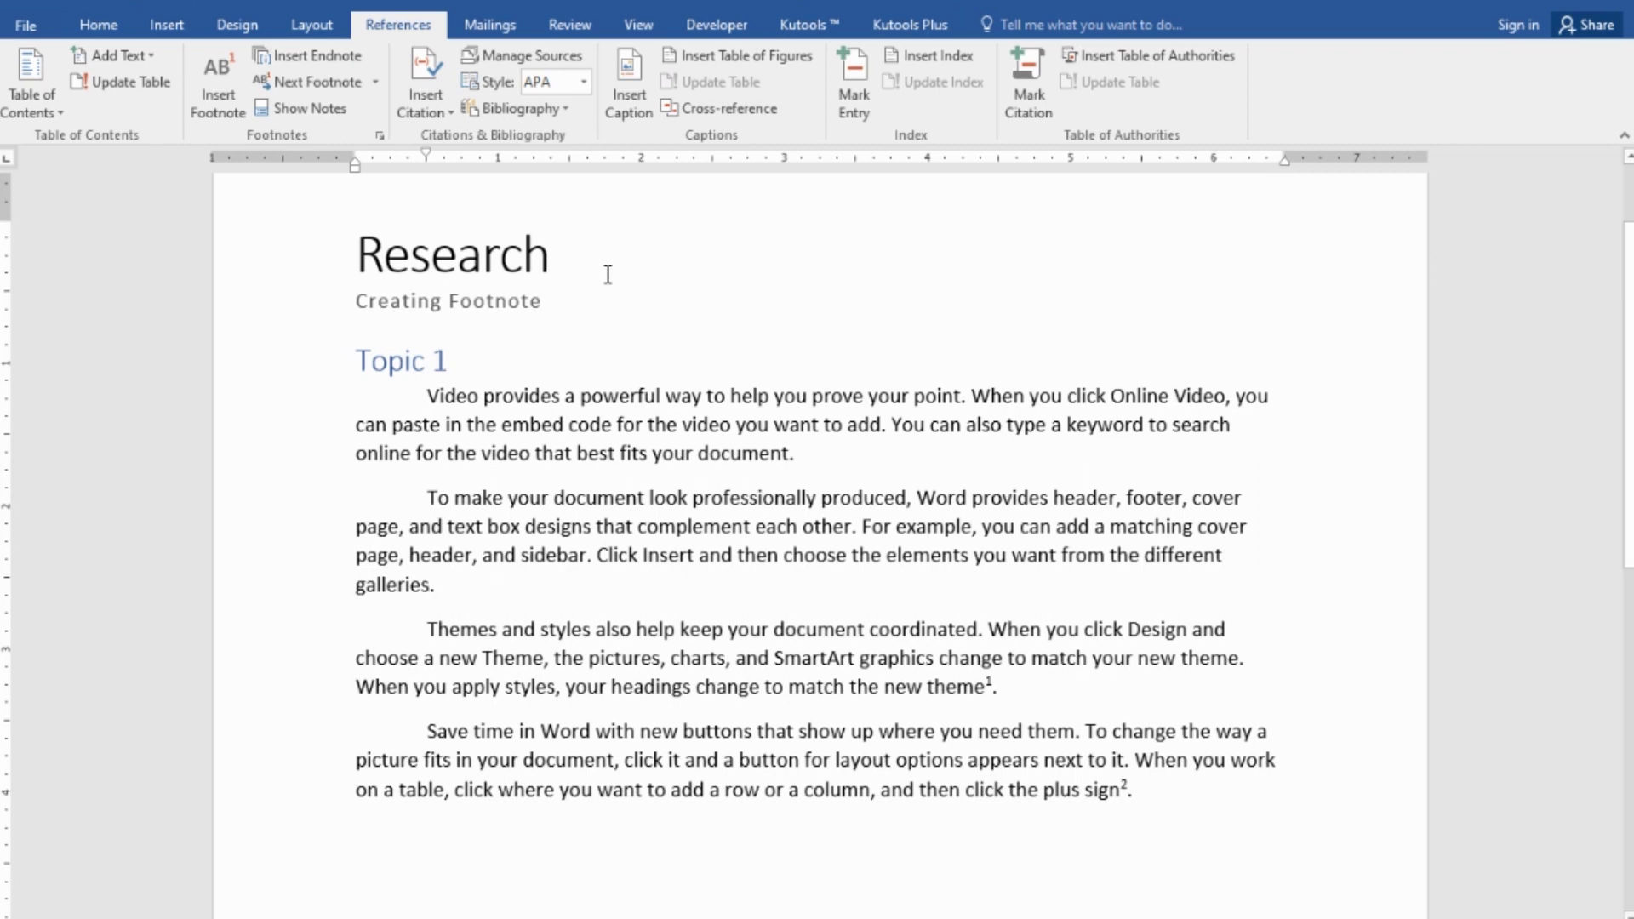
pyautogui.click(584, 82)
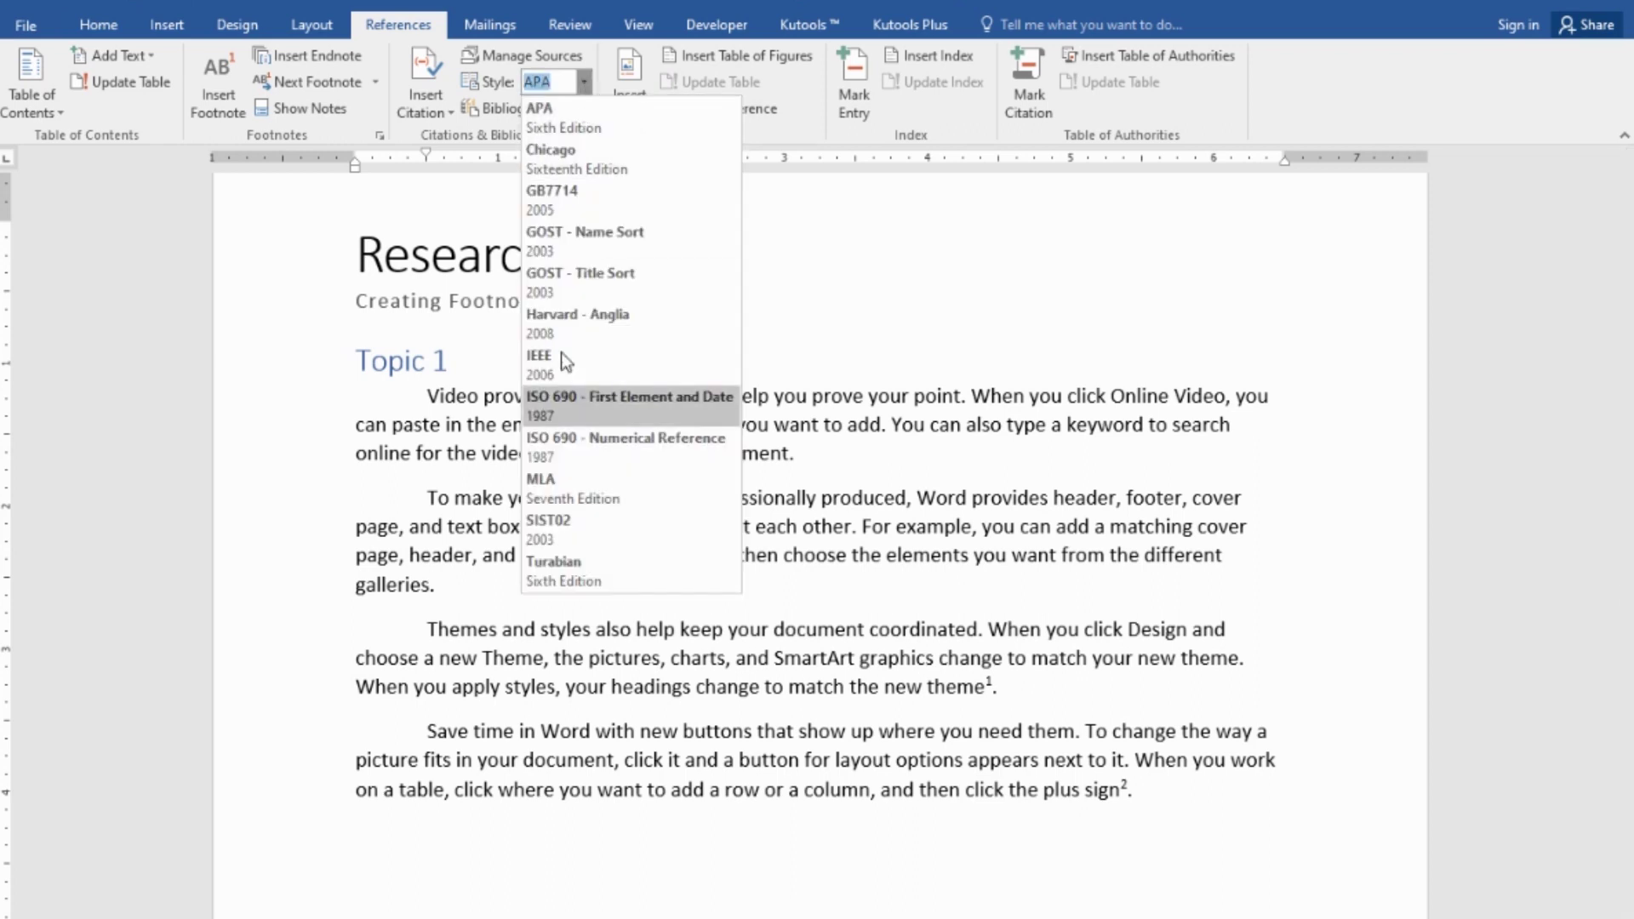
pyautogui.click(561, 487)
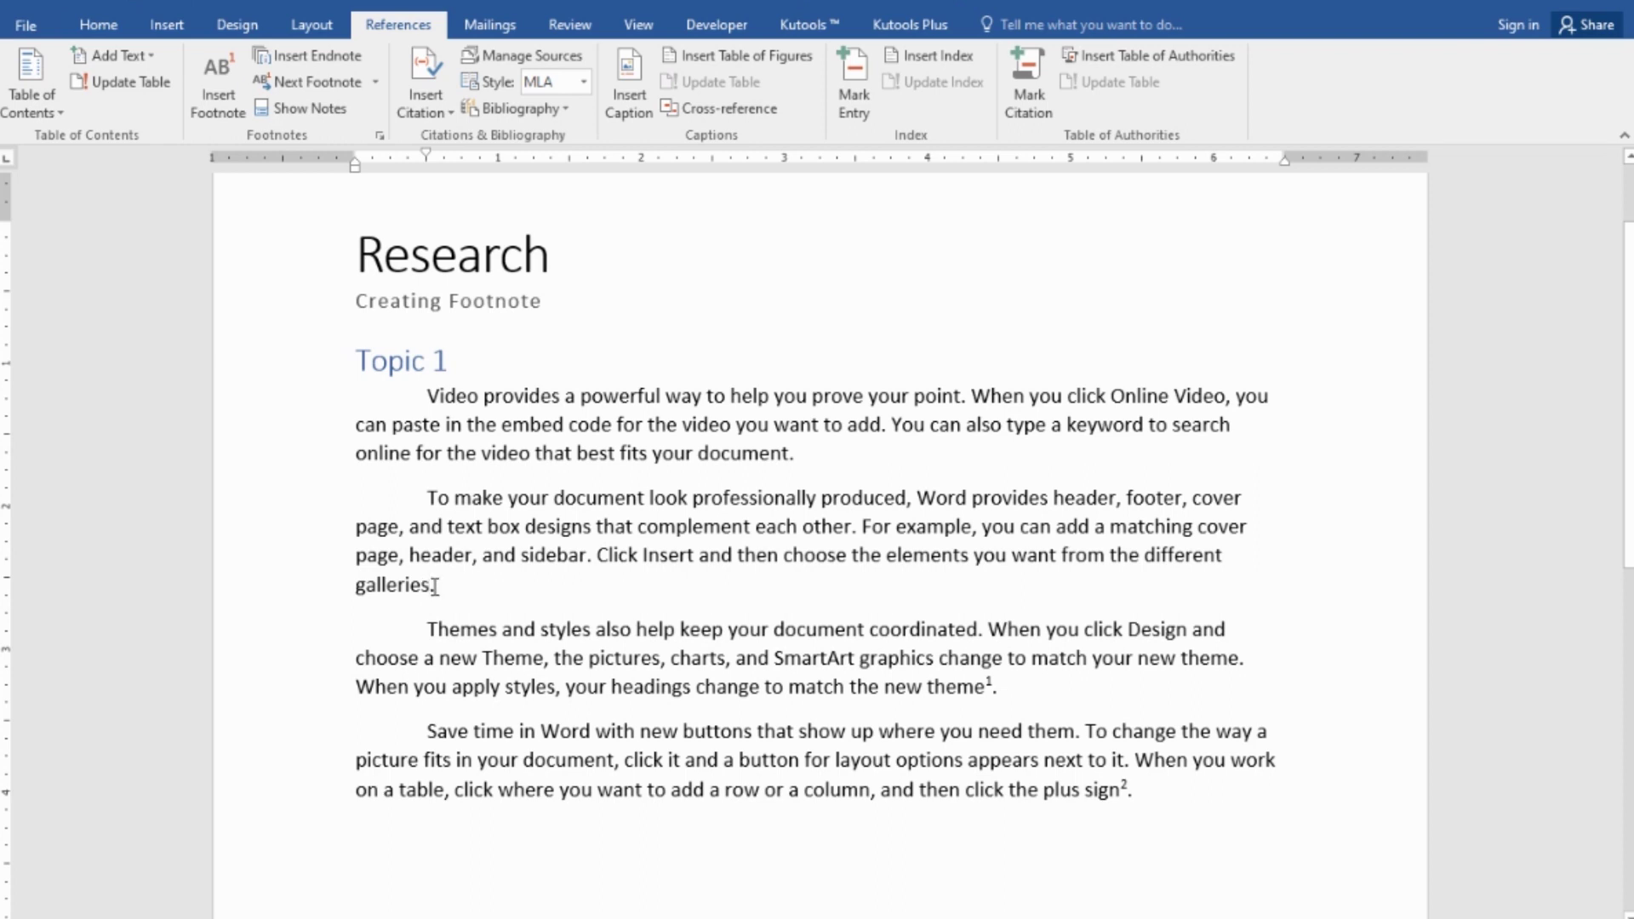
# - Start a new Book source via Insert Citation > Add New Source and focus its Author field
pyautogui.click(429, 100)
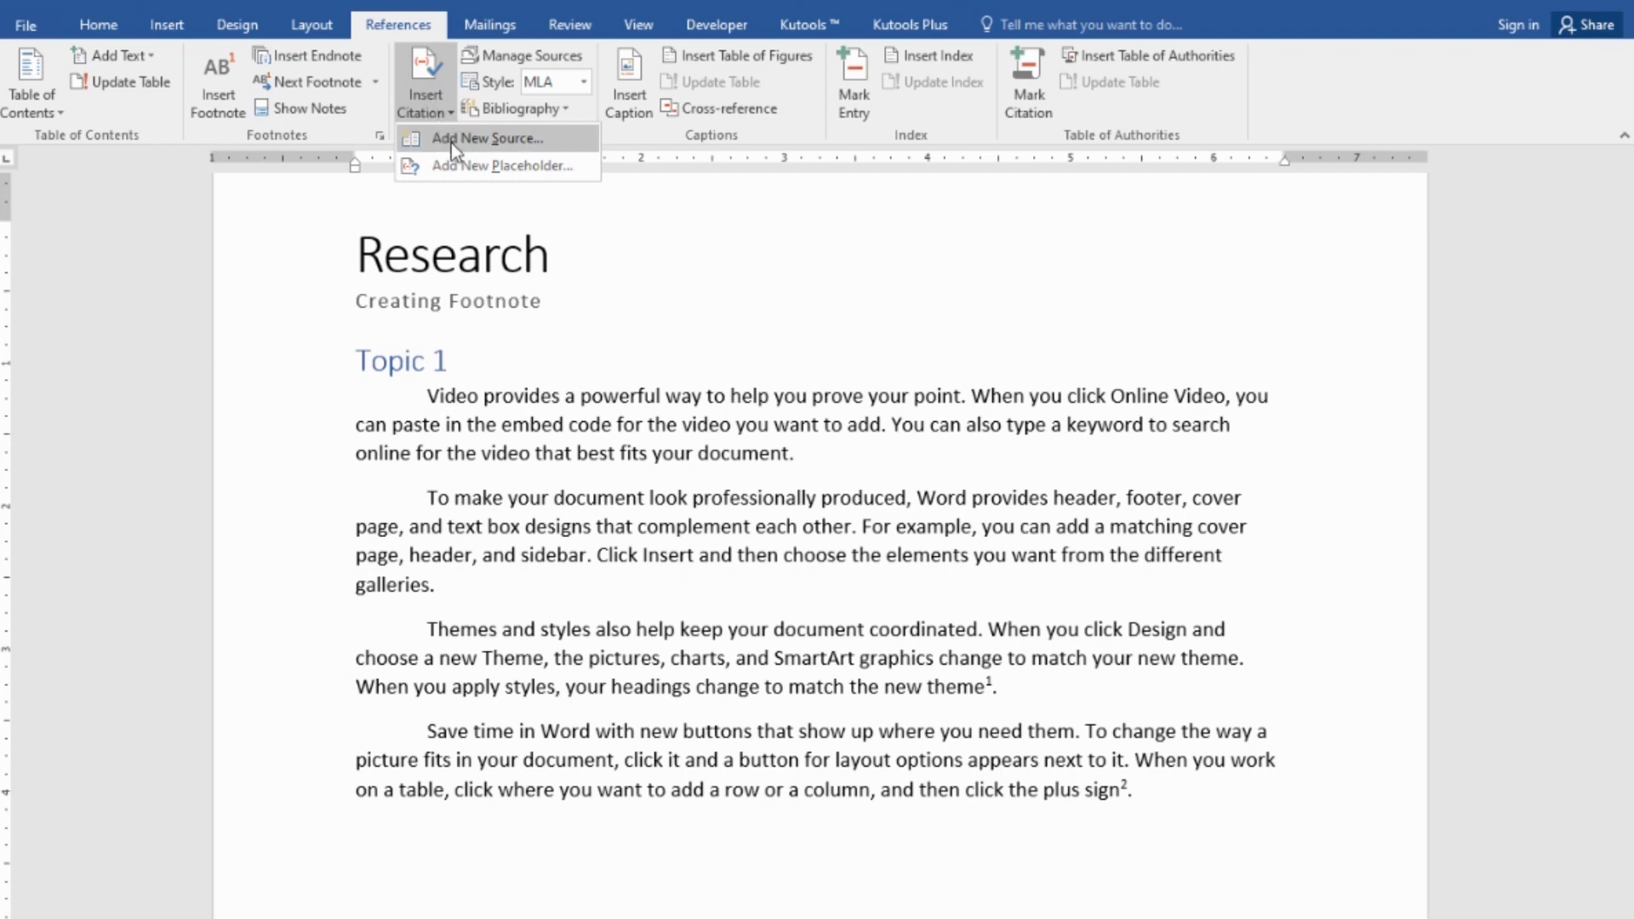
pyautogui.click(451, 140)
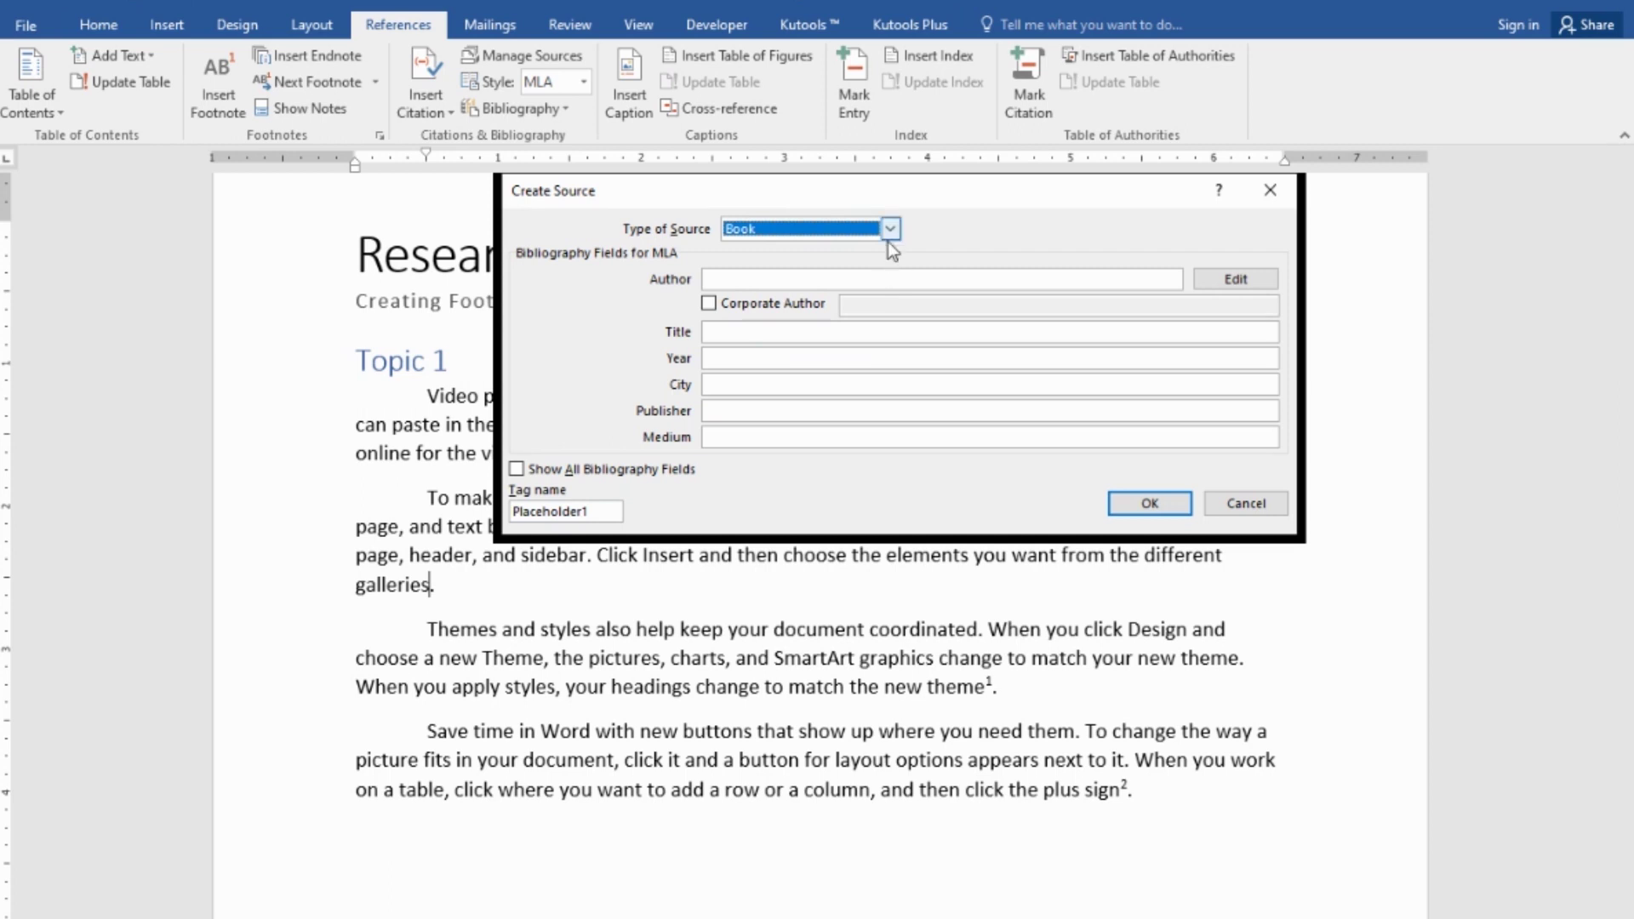
pyautogui.click(890, 230)
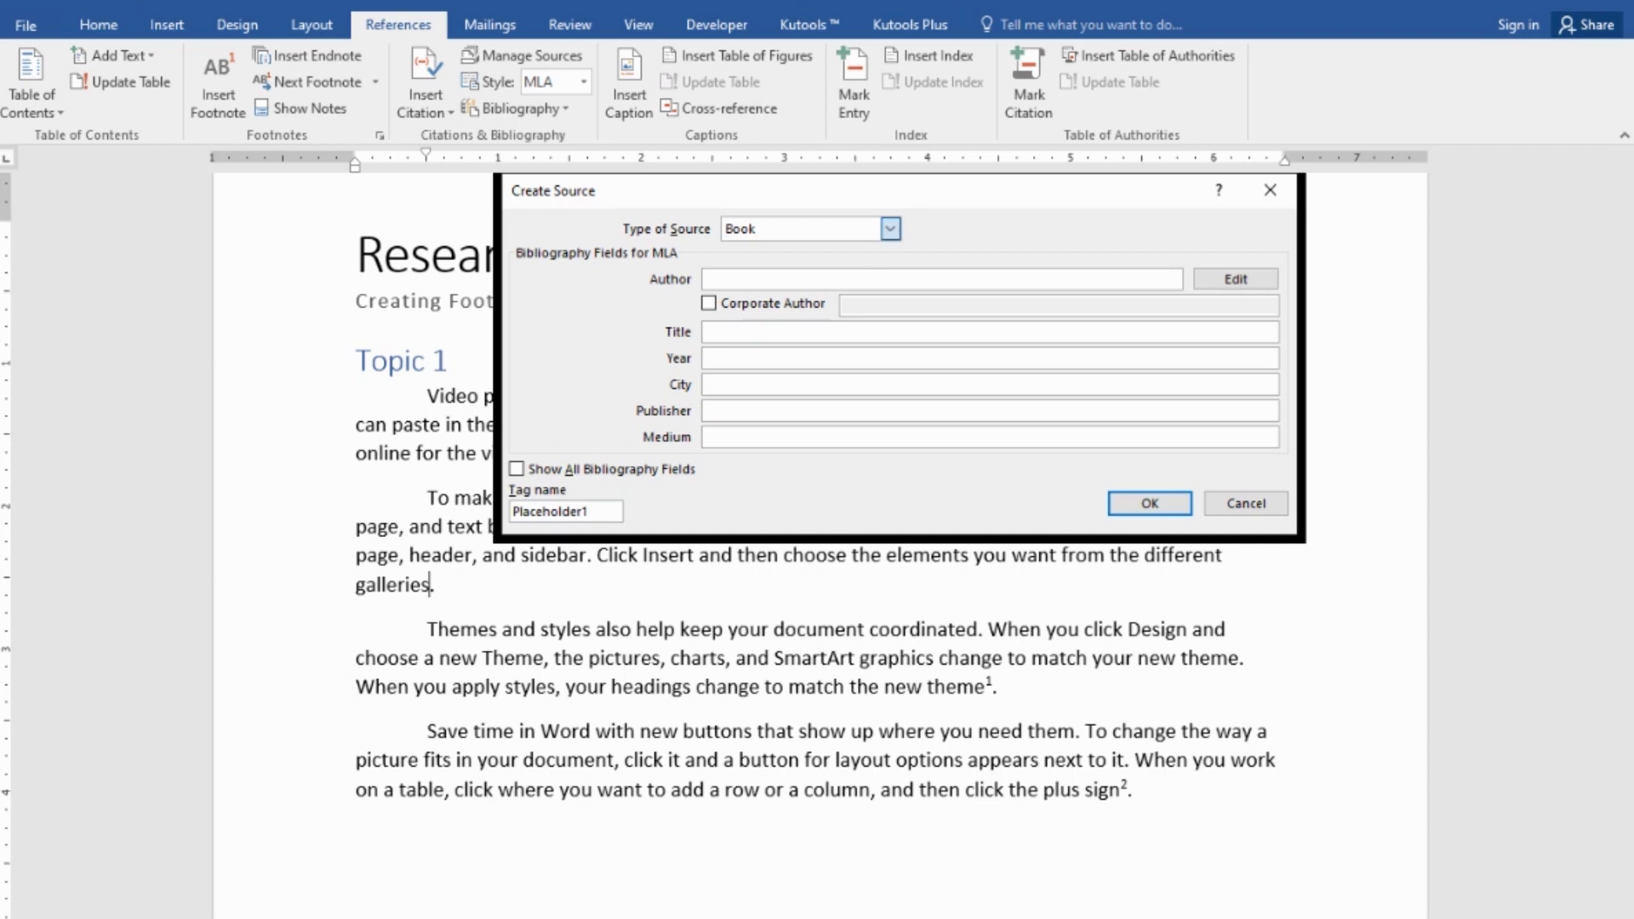
pyautogui.click(800, 280)
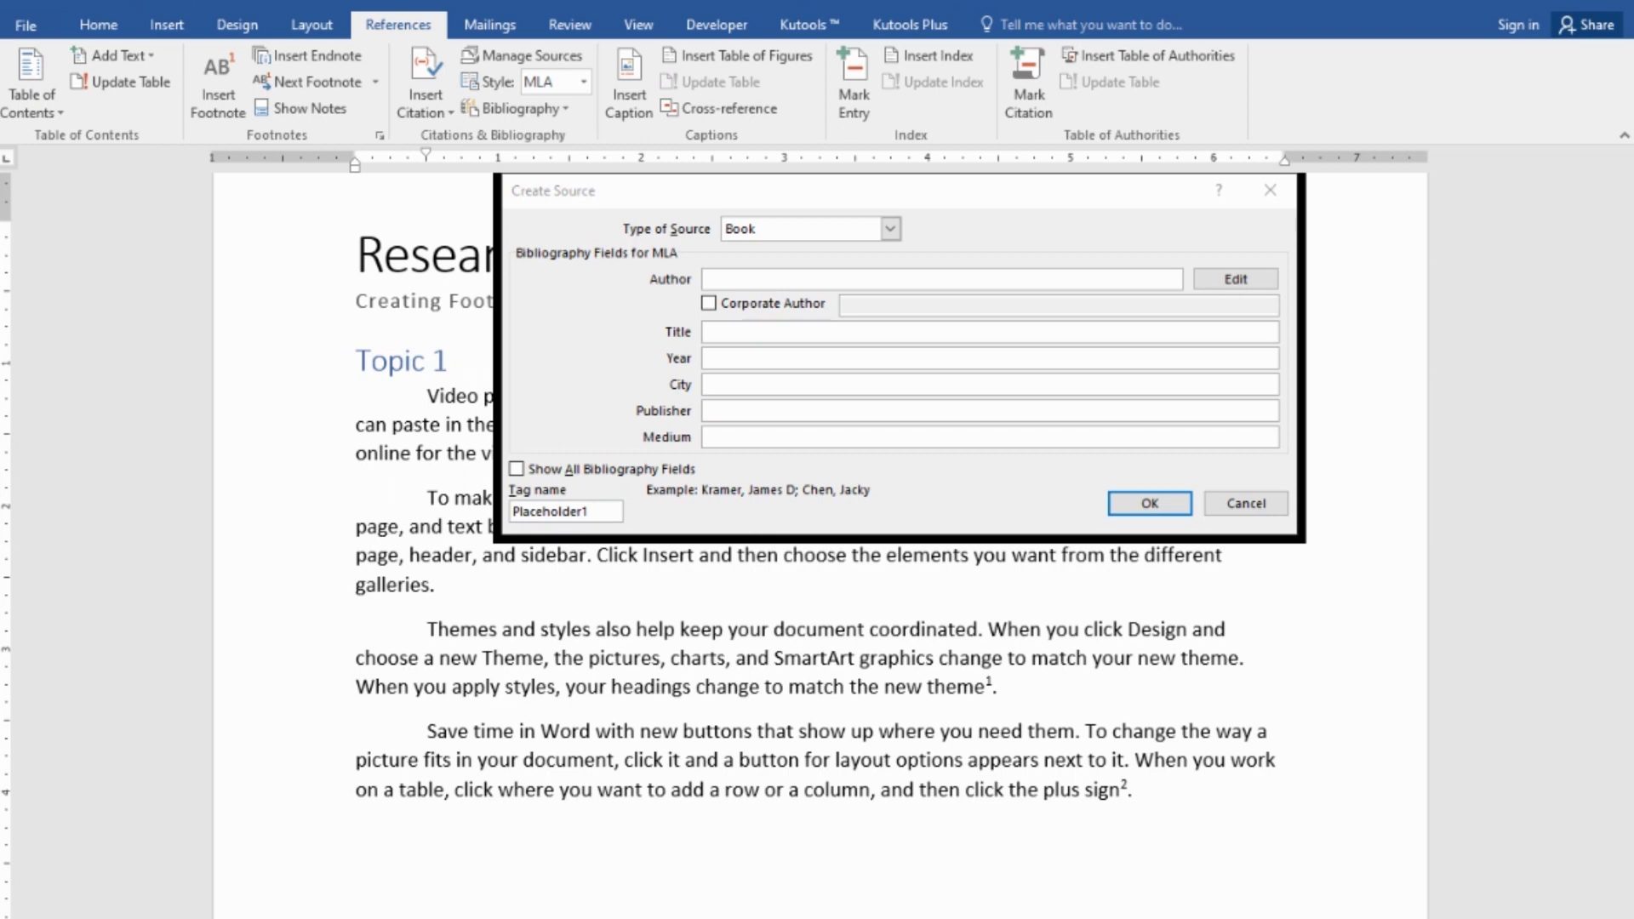
pyautogui.click(679, 503)
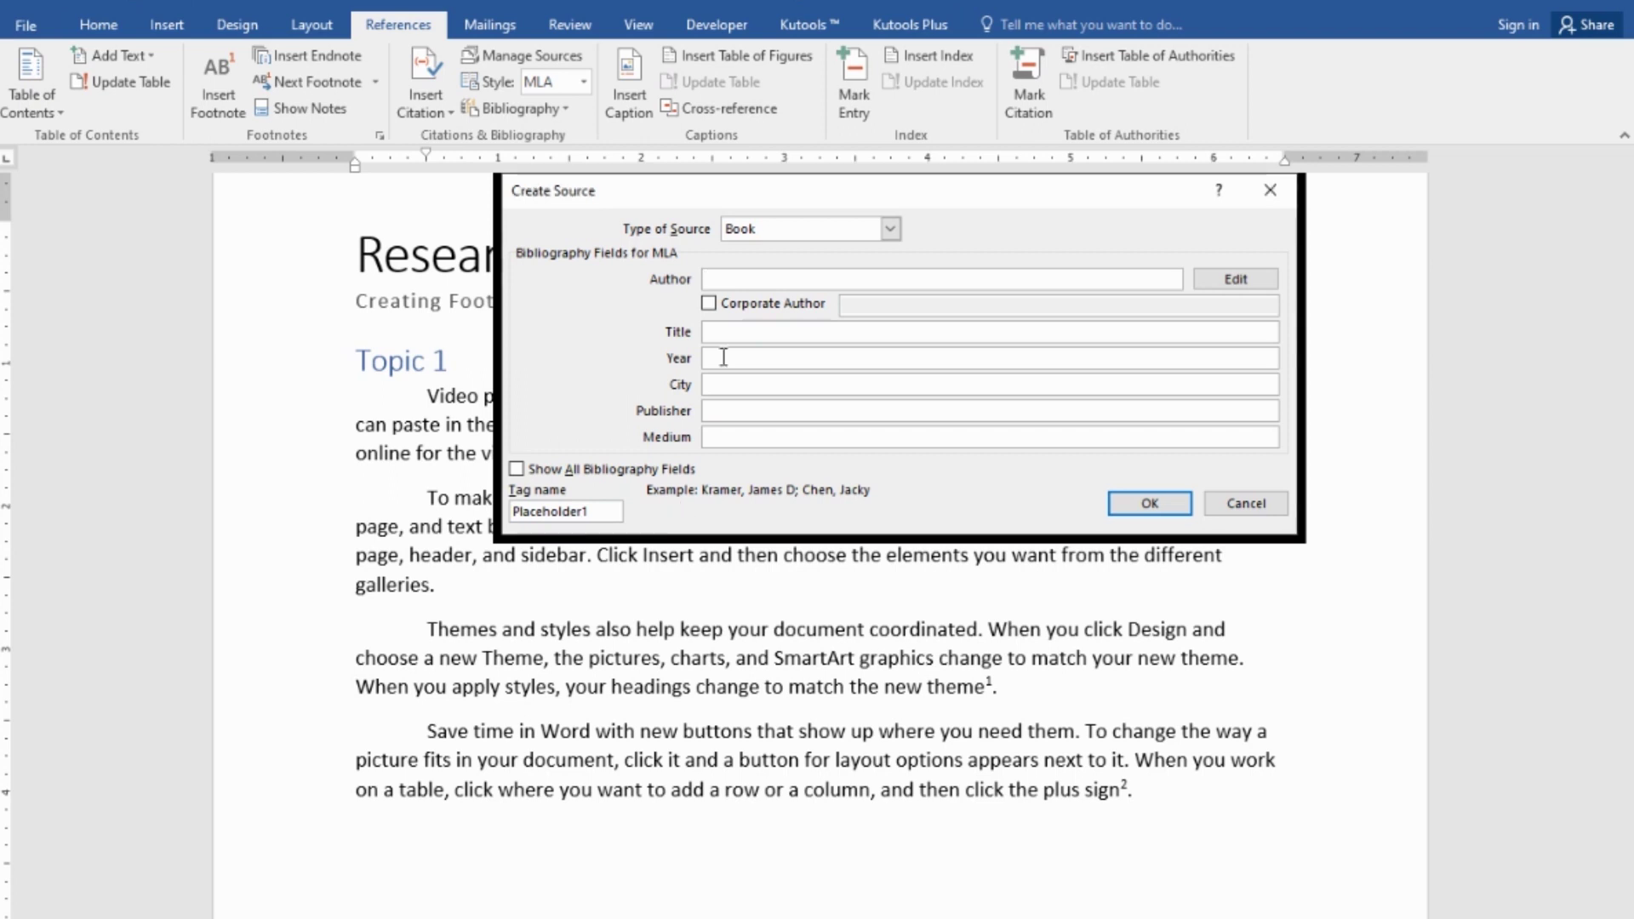
# - Enter the book's author as separate Last and First names in the Edit Name dialog
pyautogui.write('A')
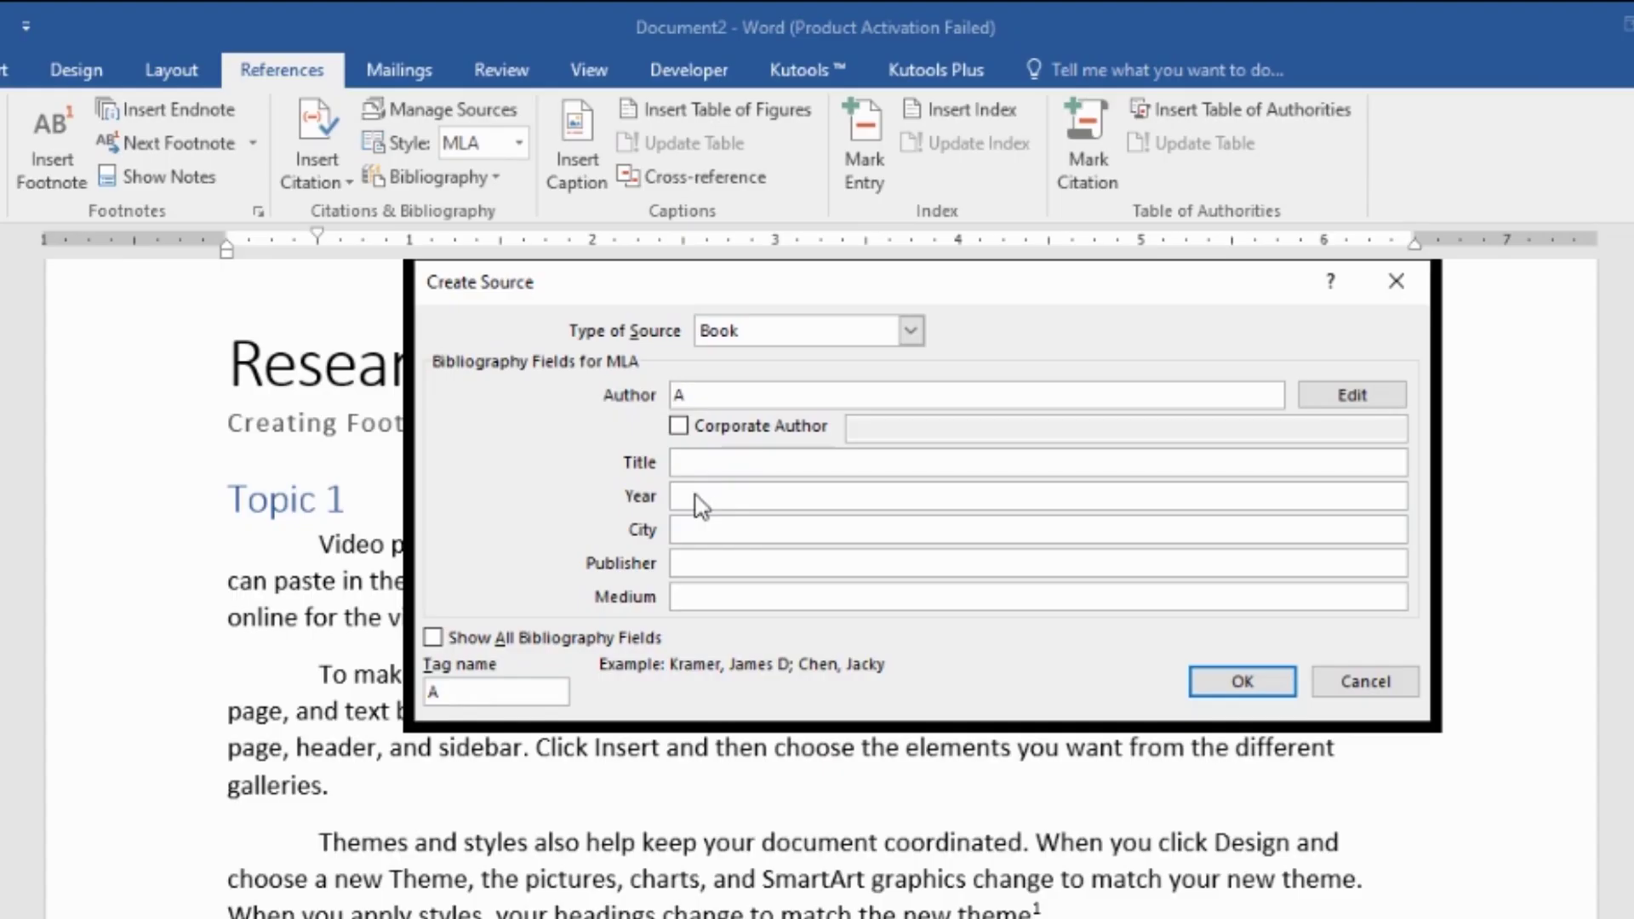
pyautogui.write('llison Dur')
pyautogui.press('BackSpace')
pyautogui.press('BackSpace')
pyautogui.write('ruin')
pyautogui.click(1316, 398)
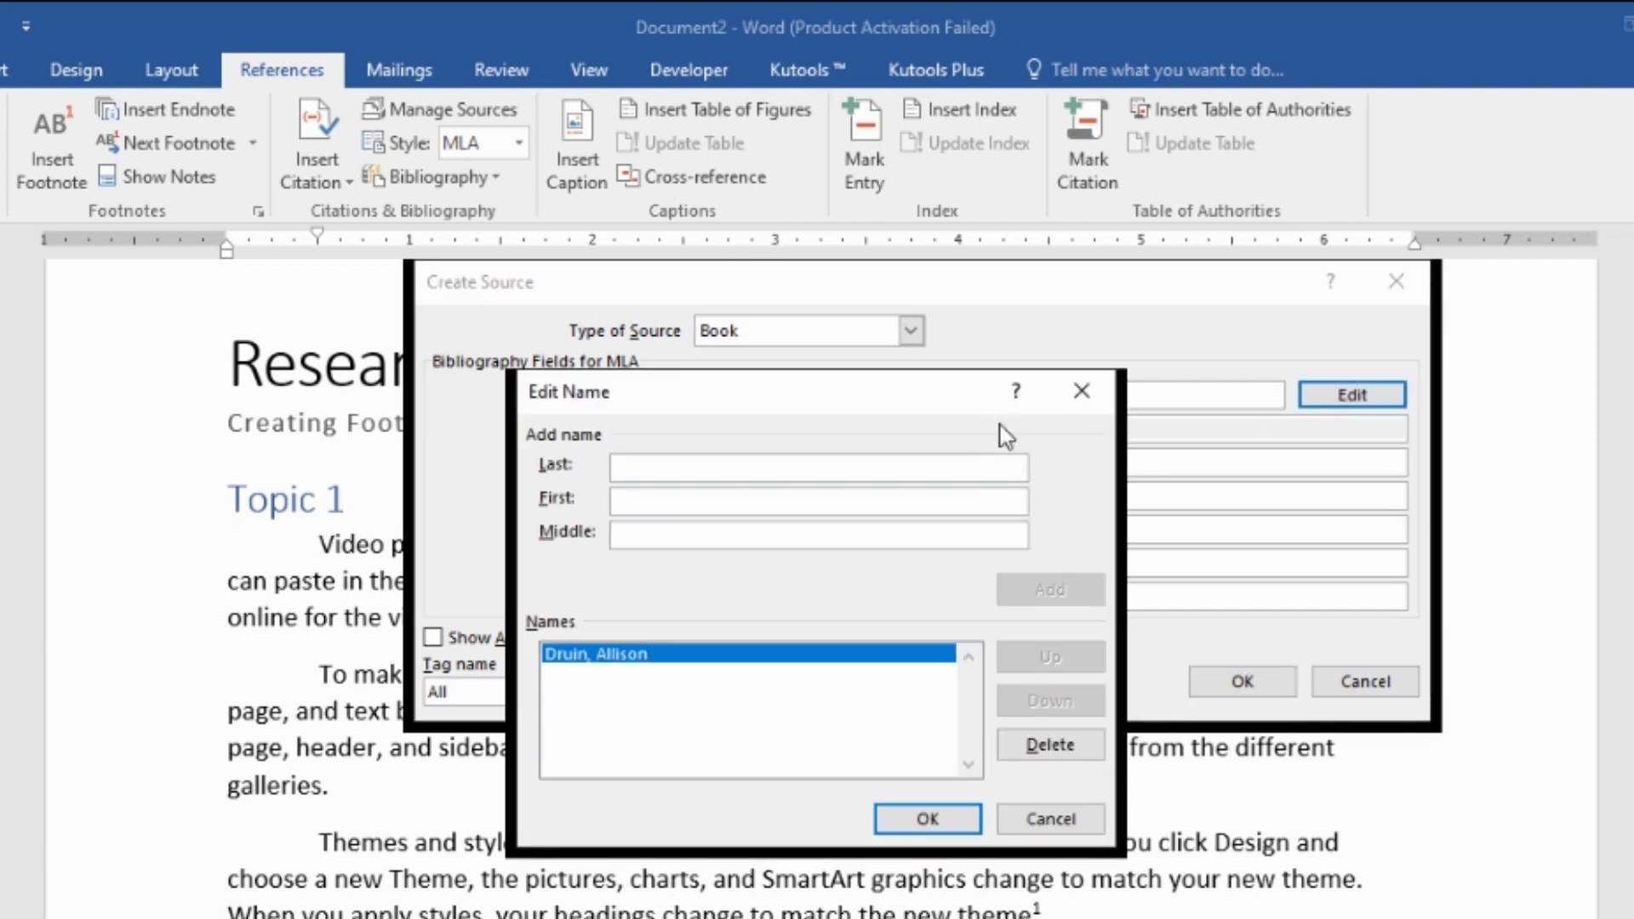
pyautogui.press('Return')
pyautogui.hotkey('shift', 'Tab')
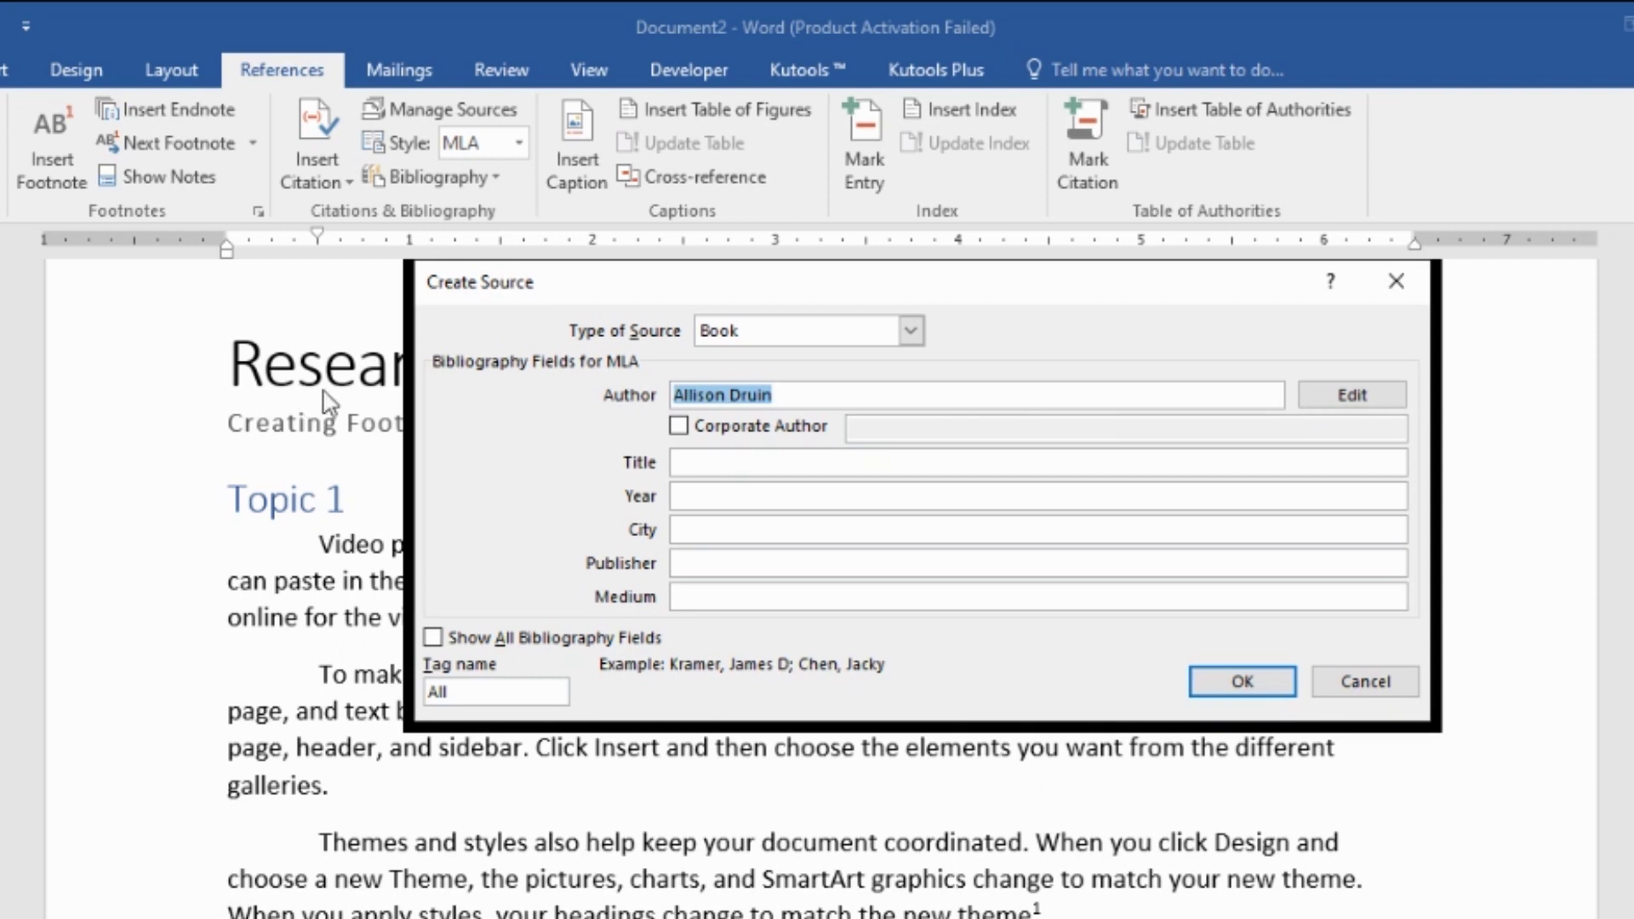
pyautogui.press('BackSpace')
pyautogui.click(1341, 399)
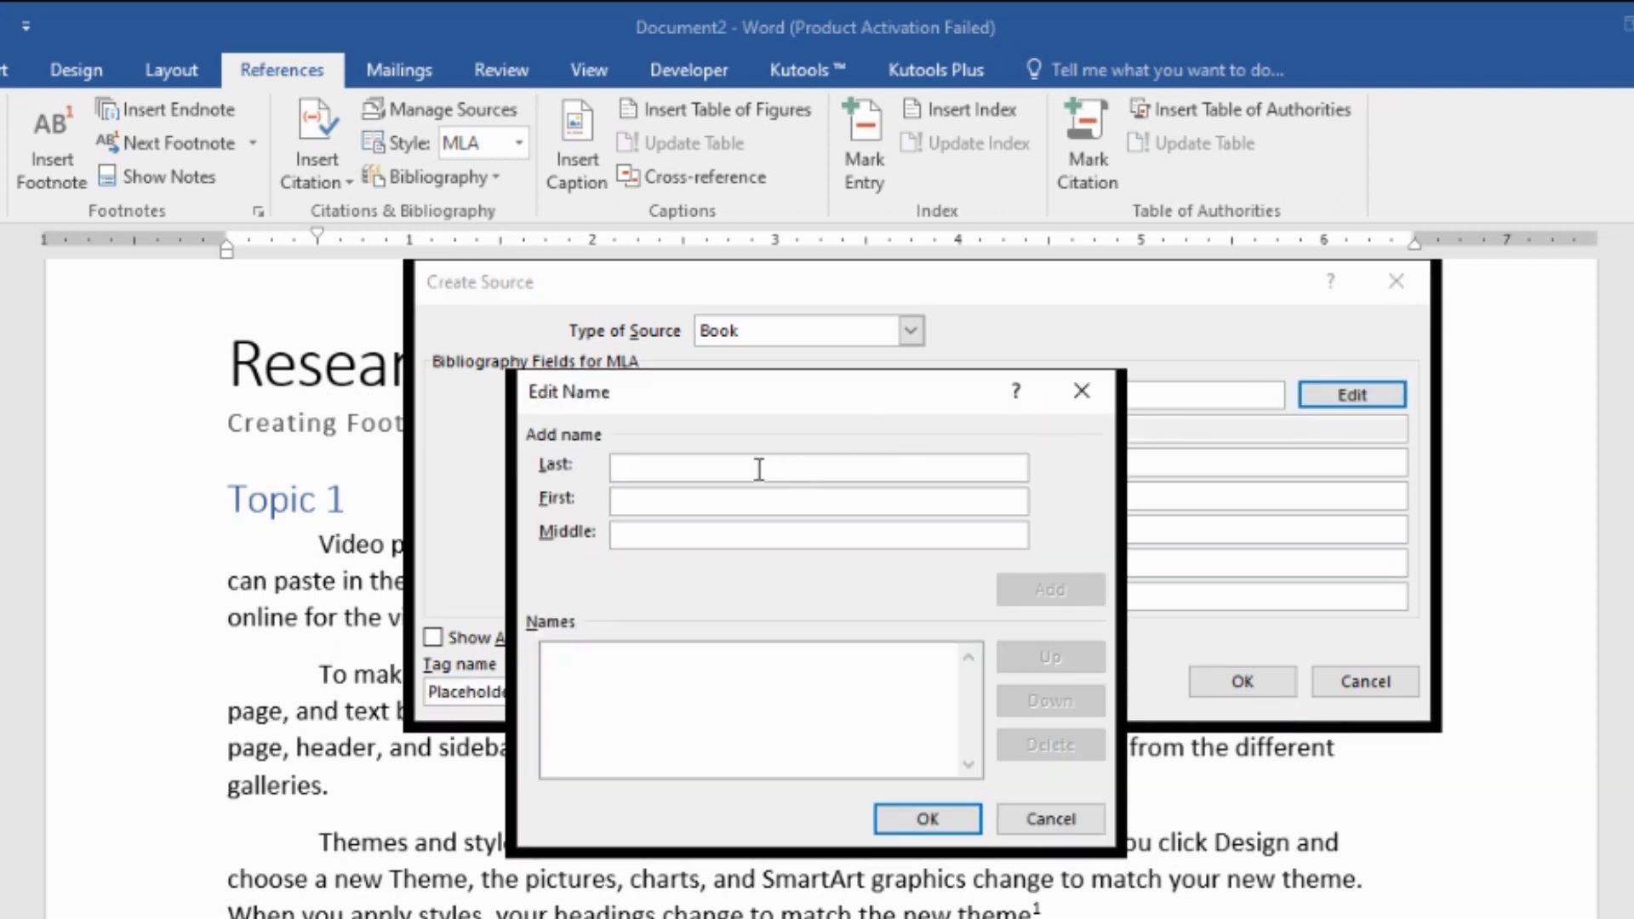
pyautogui.write('Druin')
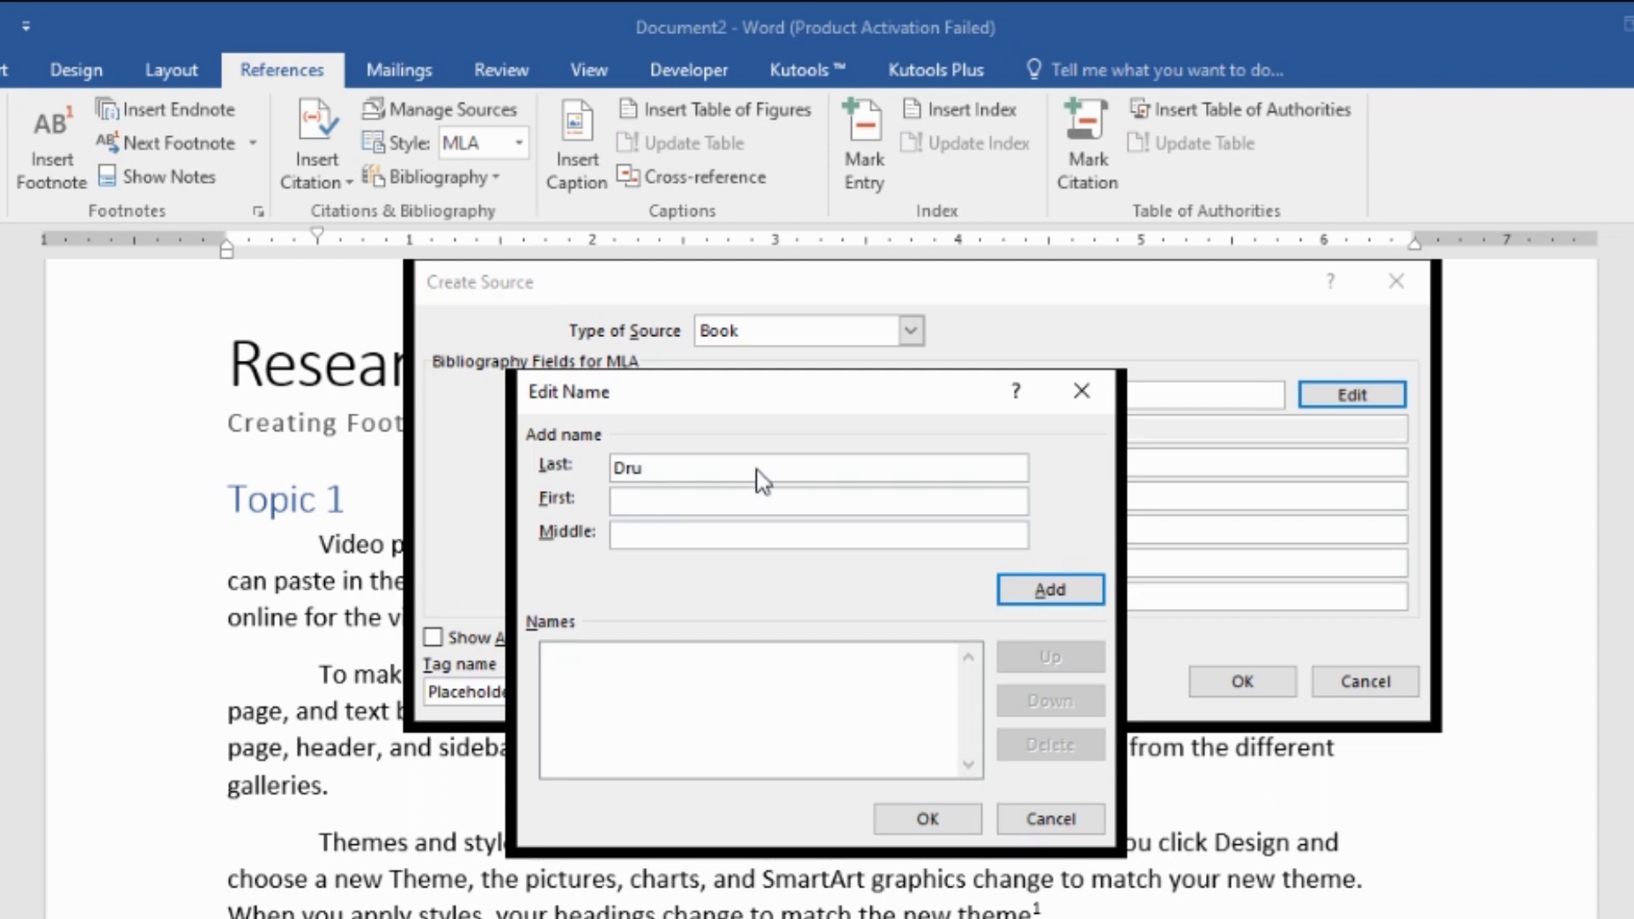
pyautogui.click(841, 503)
pyautogui.write('Allison')
pyautogui.click(927, 819)
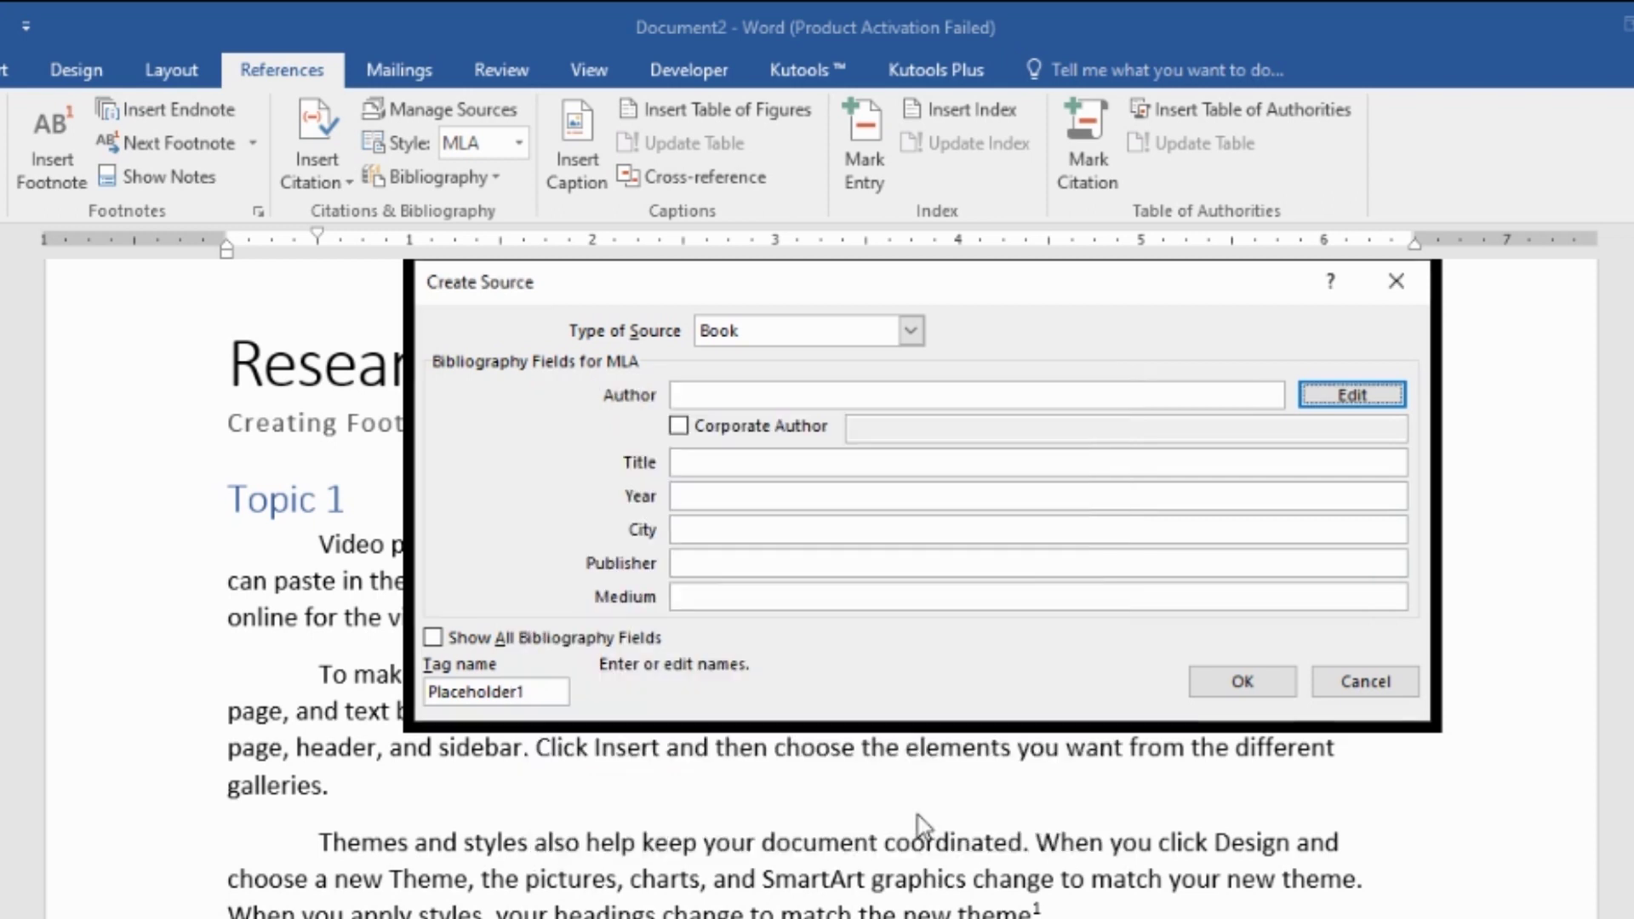
# - Enter the title 'Designing Multimedia Environments for Children'
pyautogui.click(749, 469)
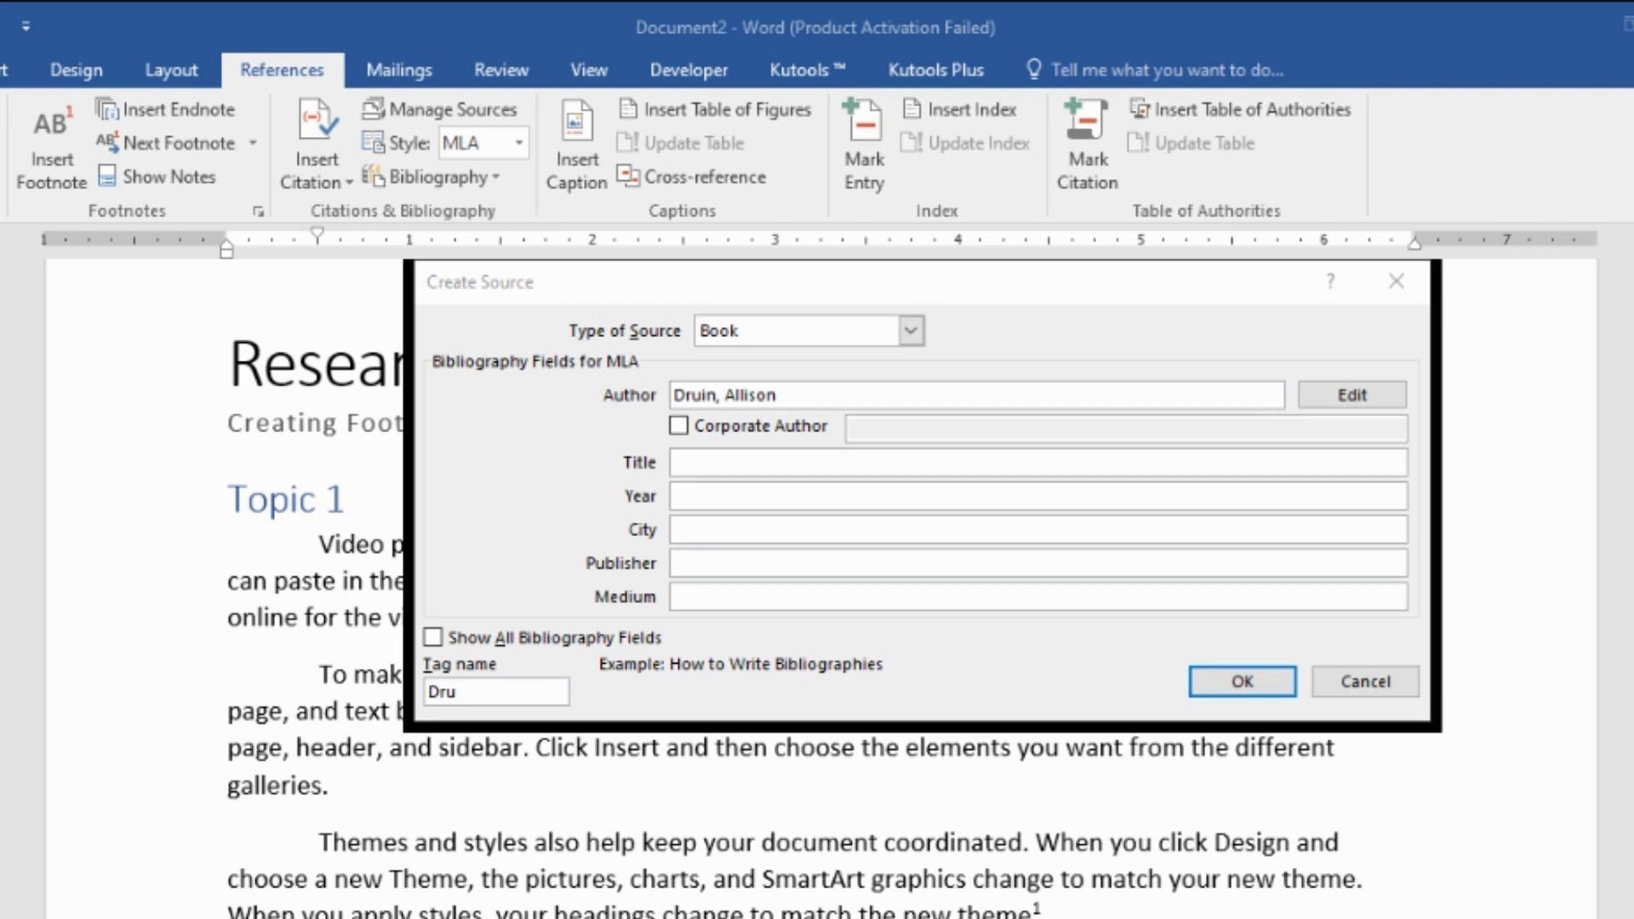
pyautogui.write('Desi')
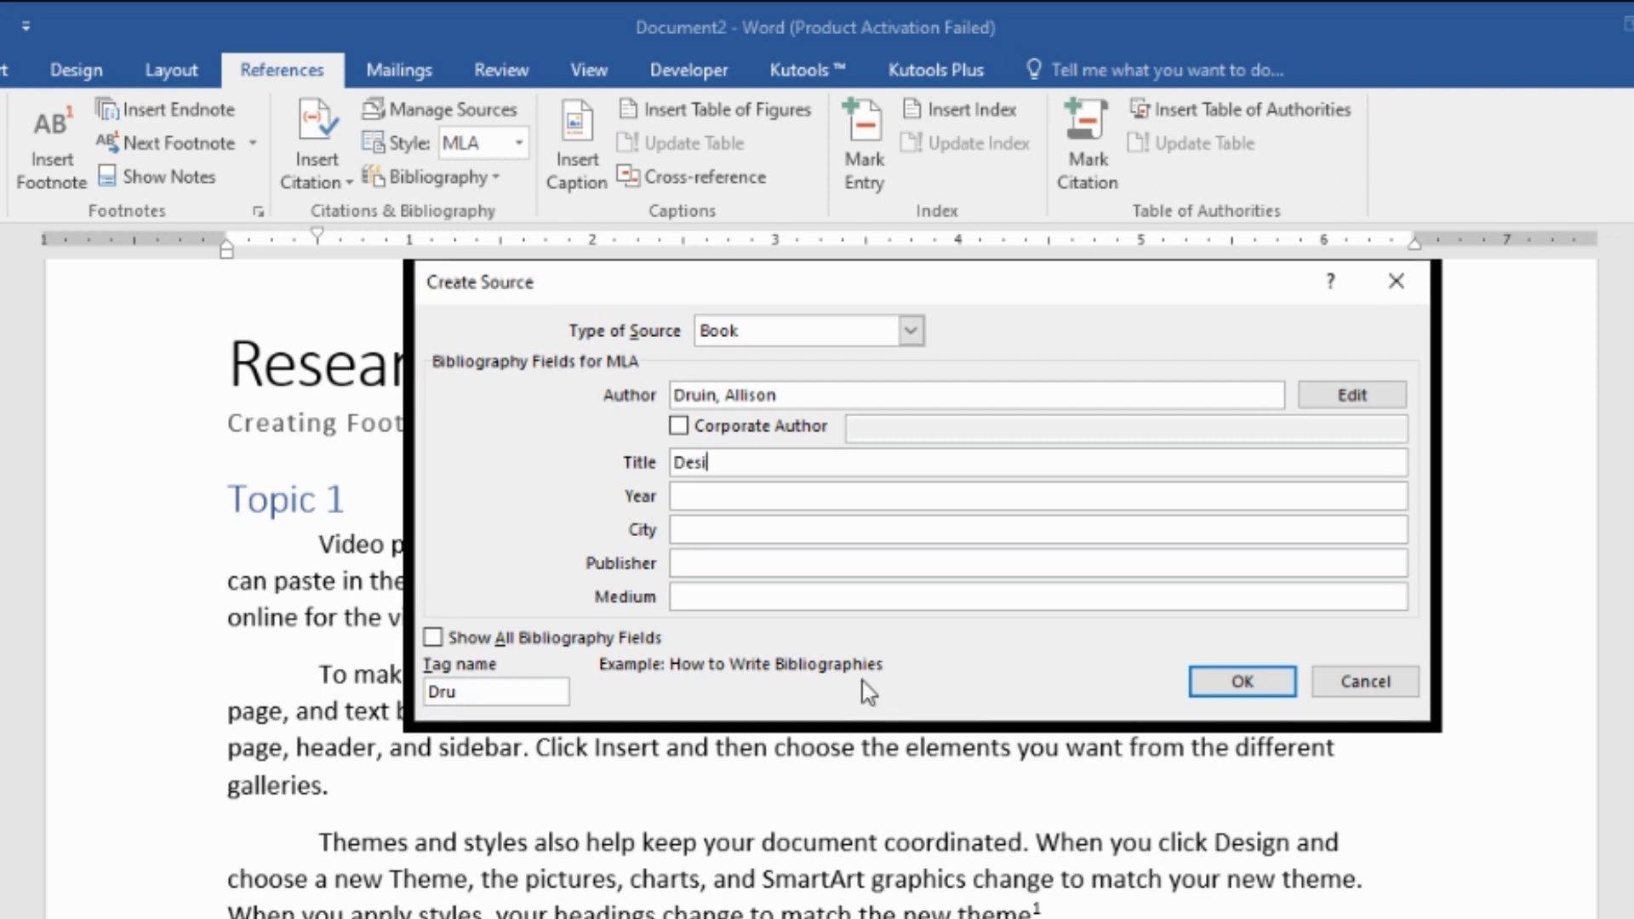
pyautogui.write('gning En')
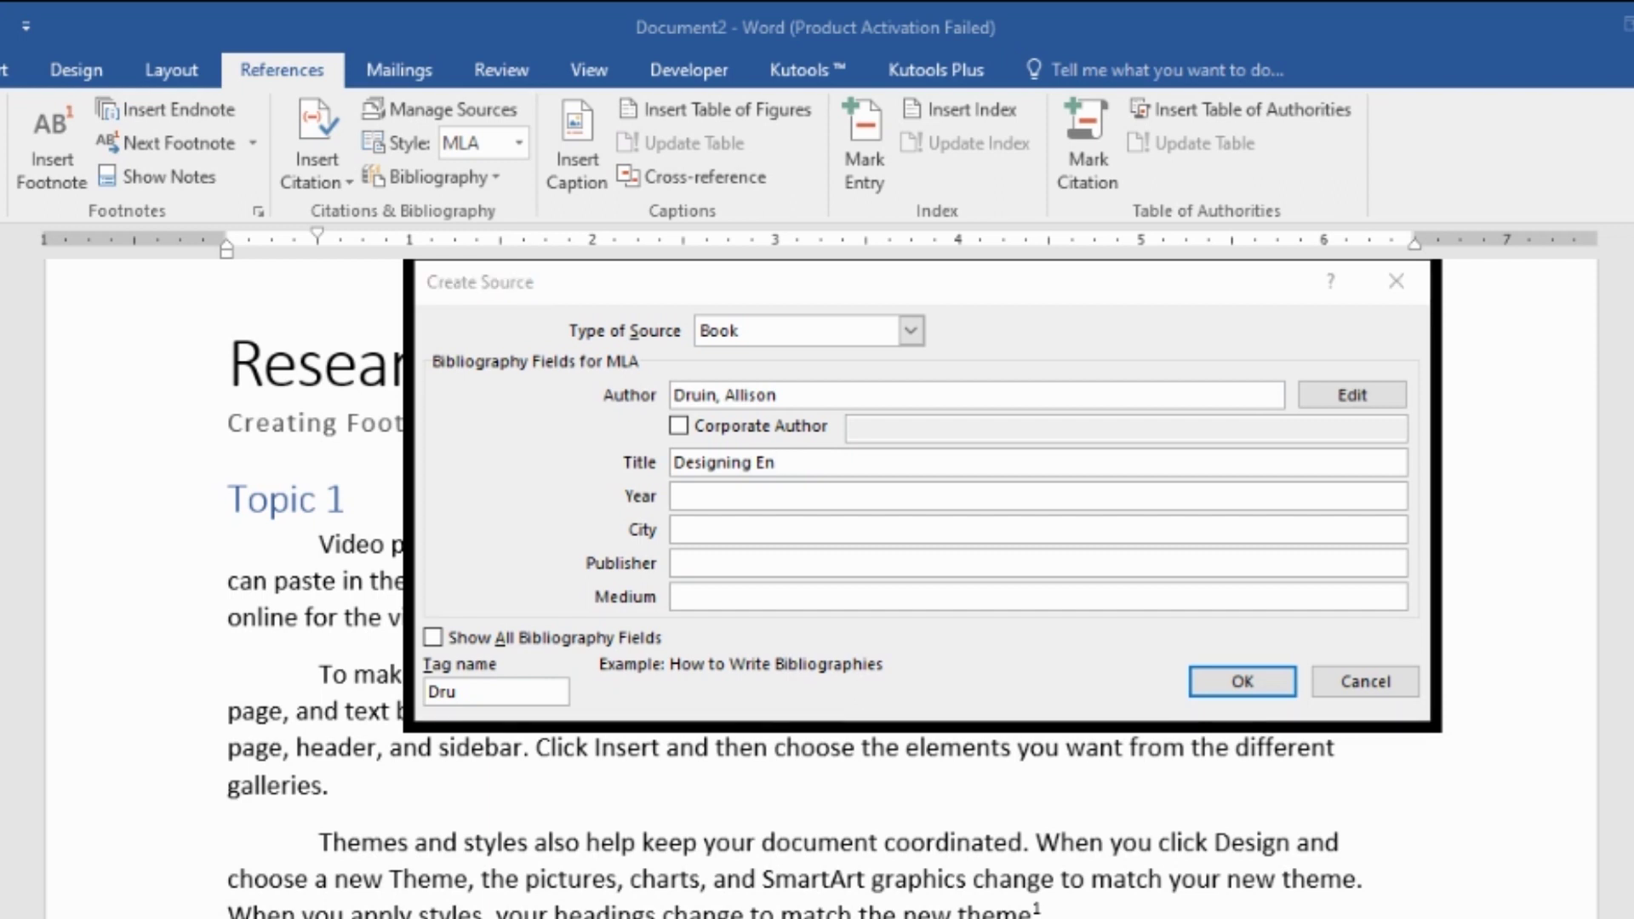
pyautogui.click(862, 680)
pyautogui.press('BackSpace')
pyautogui.press('BackSpace')
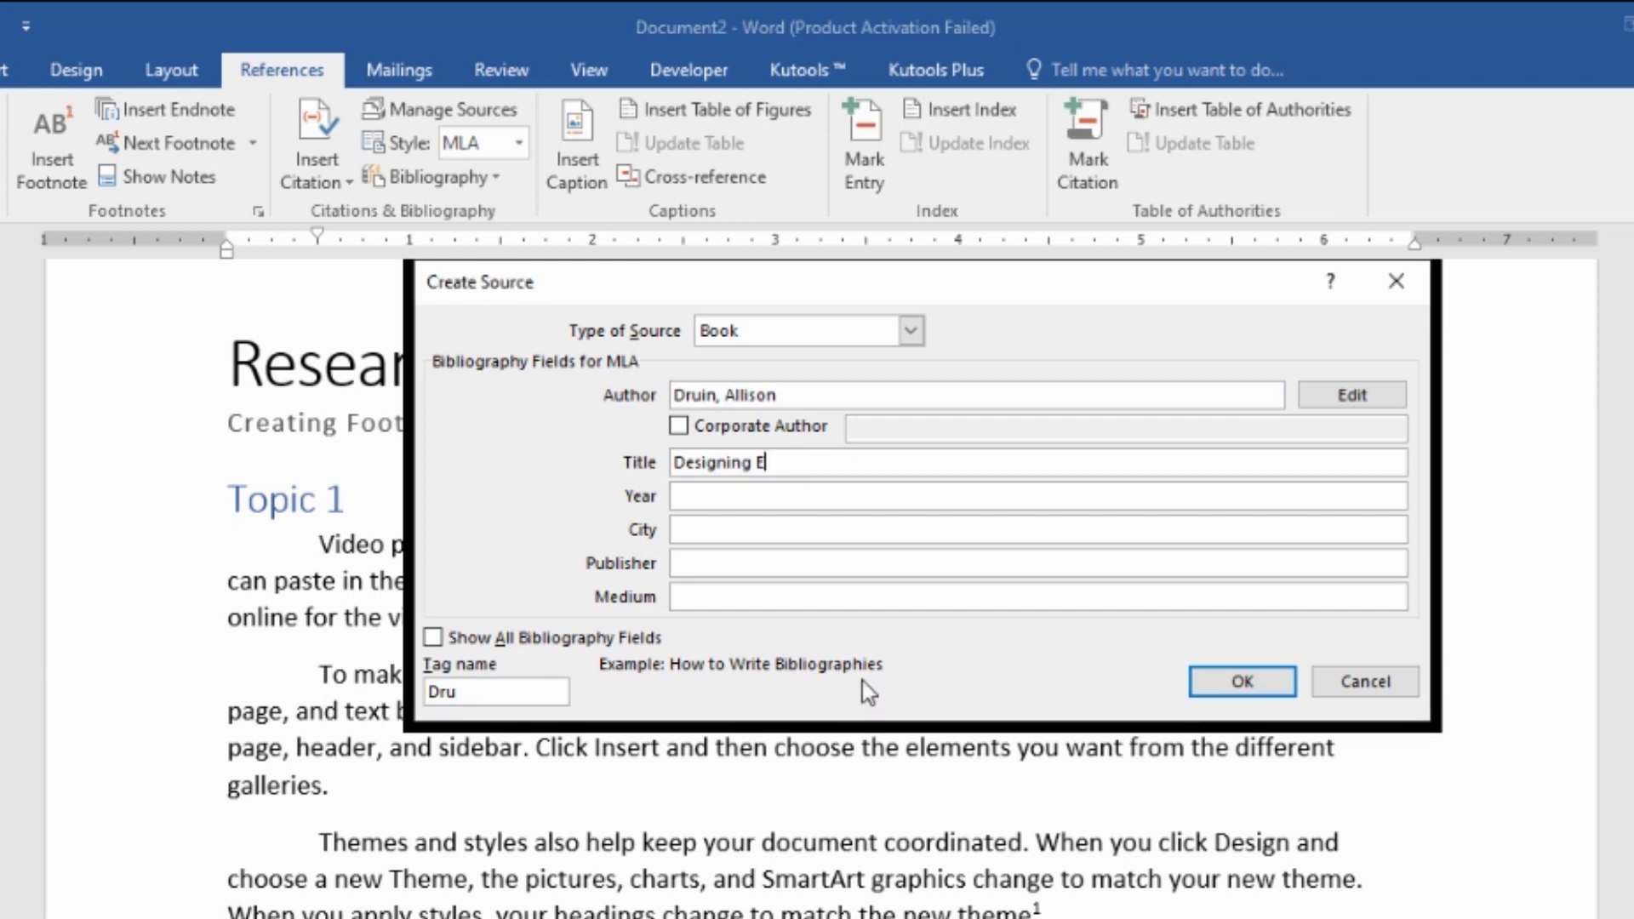
pyautogui.write('Multimedia')
pyautogui.click(862, 681)
pyautogui.write('Environmen')
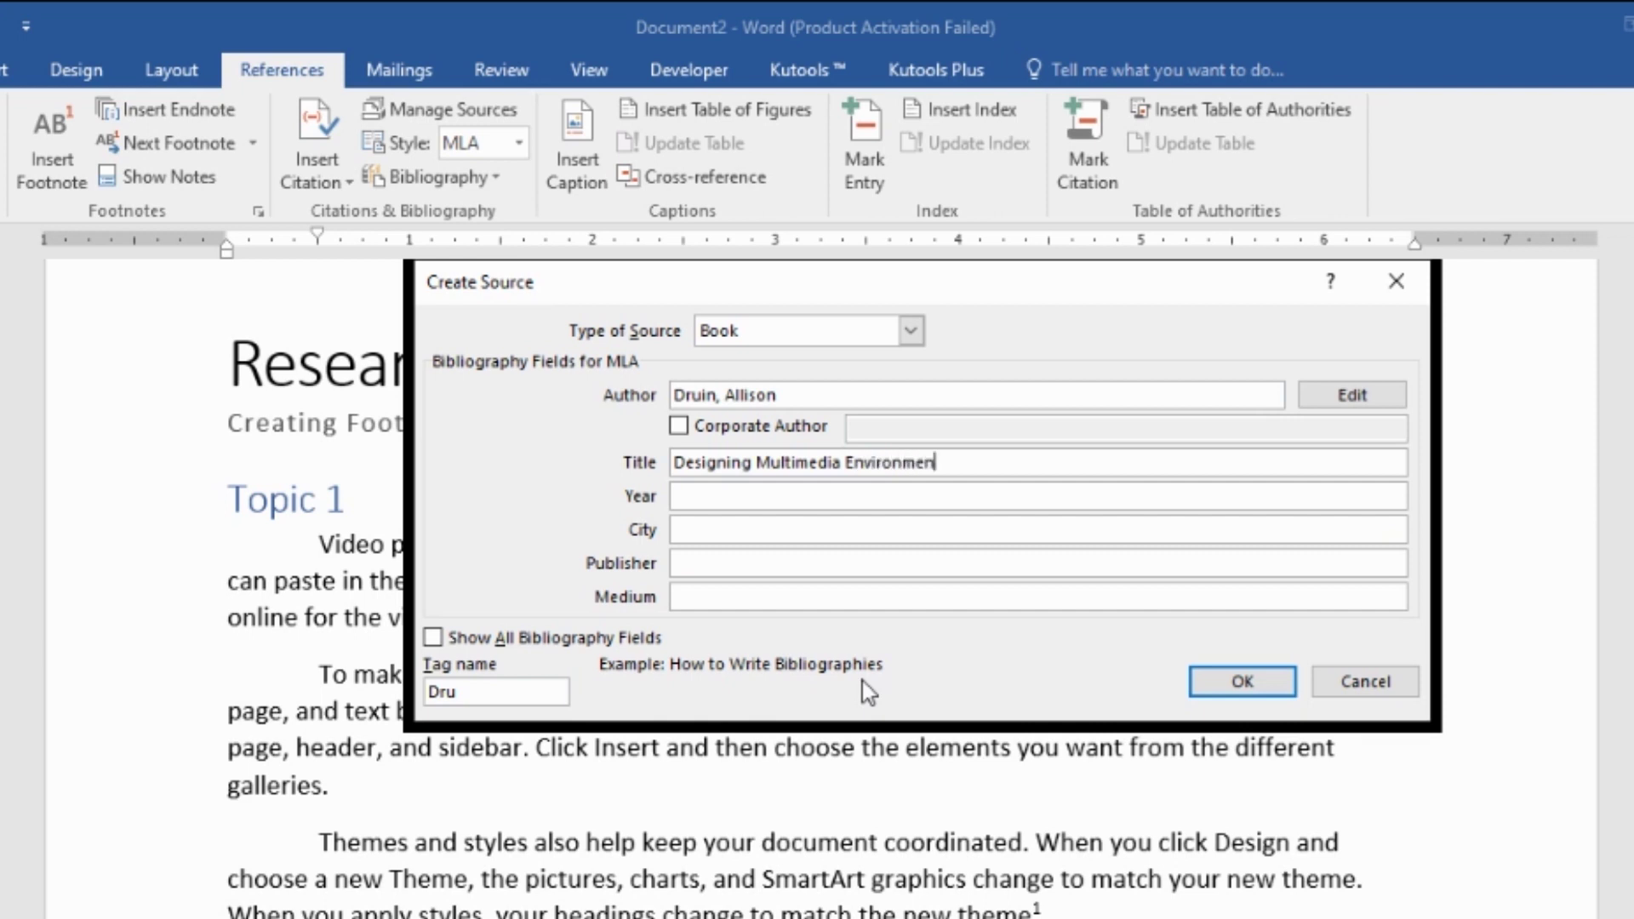
pyautogui.write('ts for Children')
# - Add year 1996, city USA, publisher Wiley & Sons and medium Book, then save the source
pyautogui.click(801, 497)
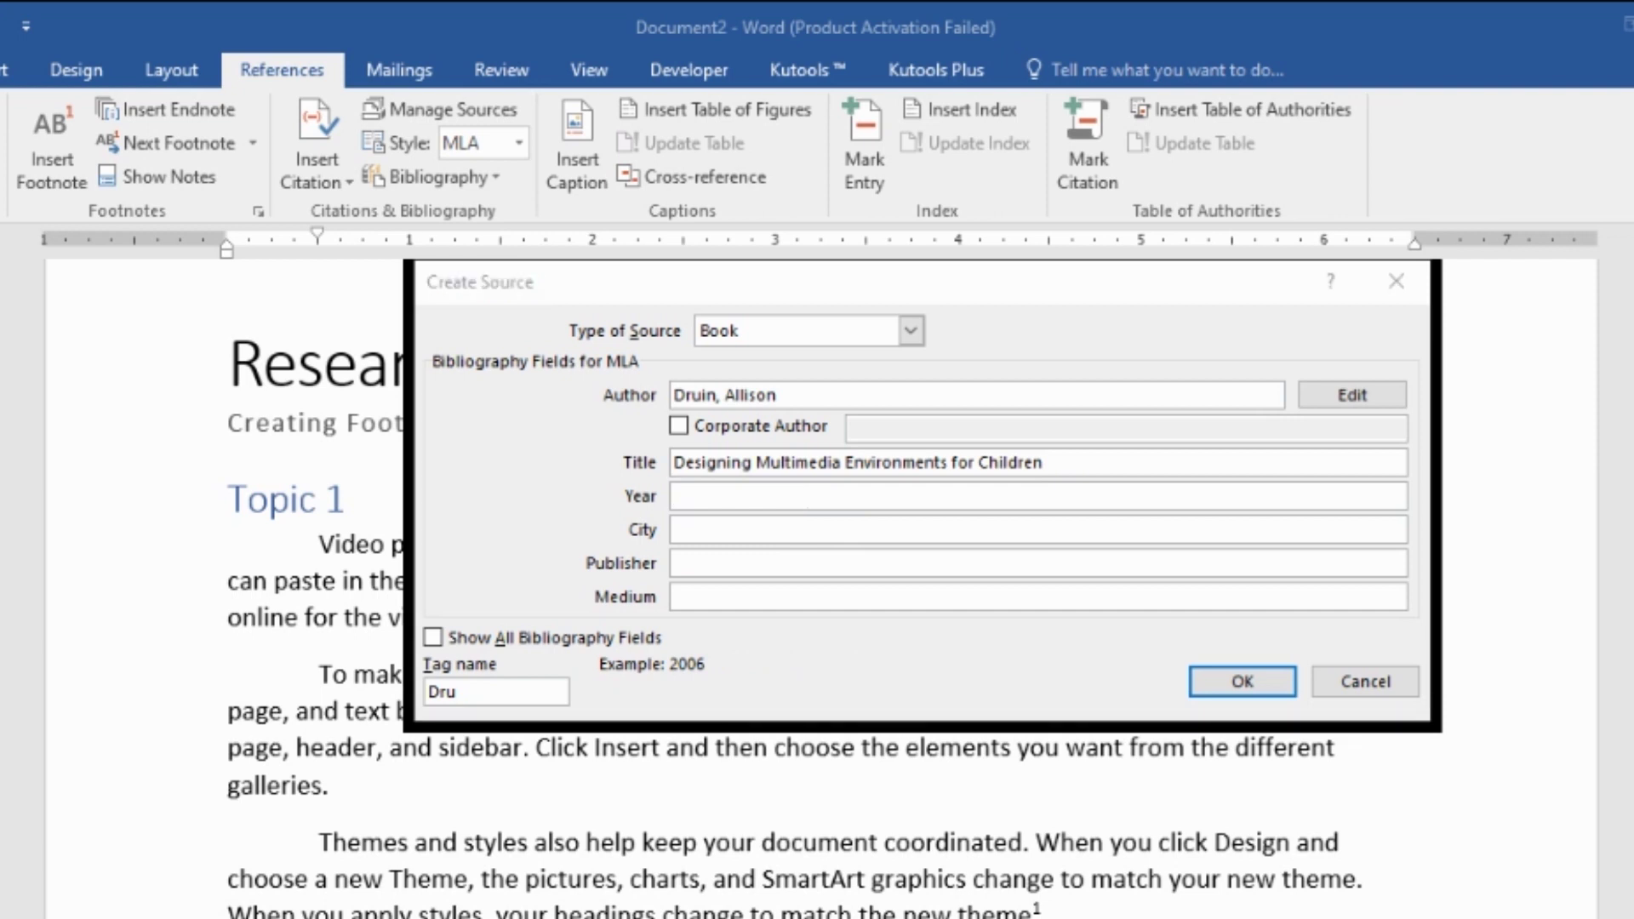
pyautogui.click(792, 696)
pyautogui.write('19')
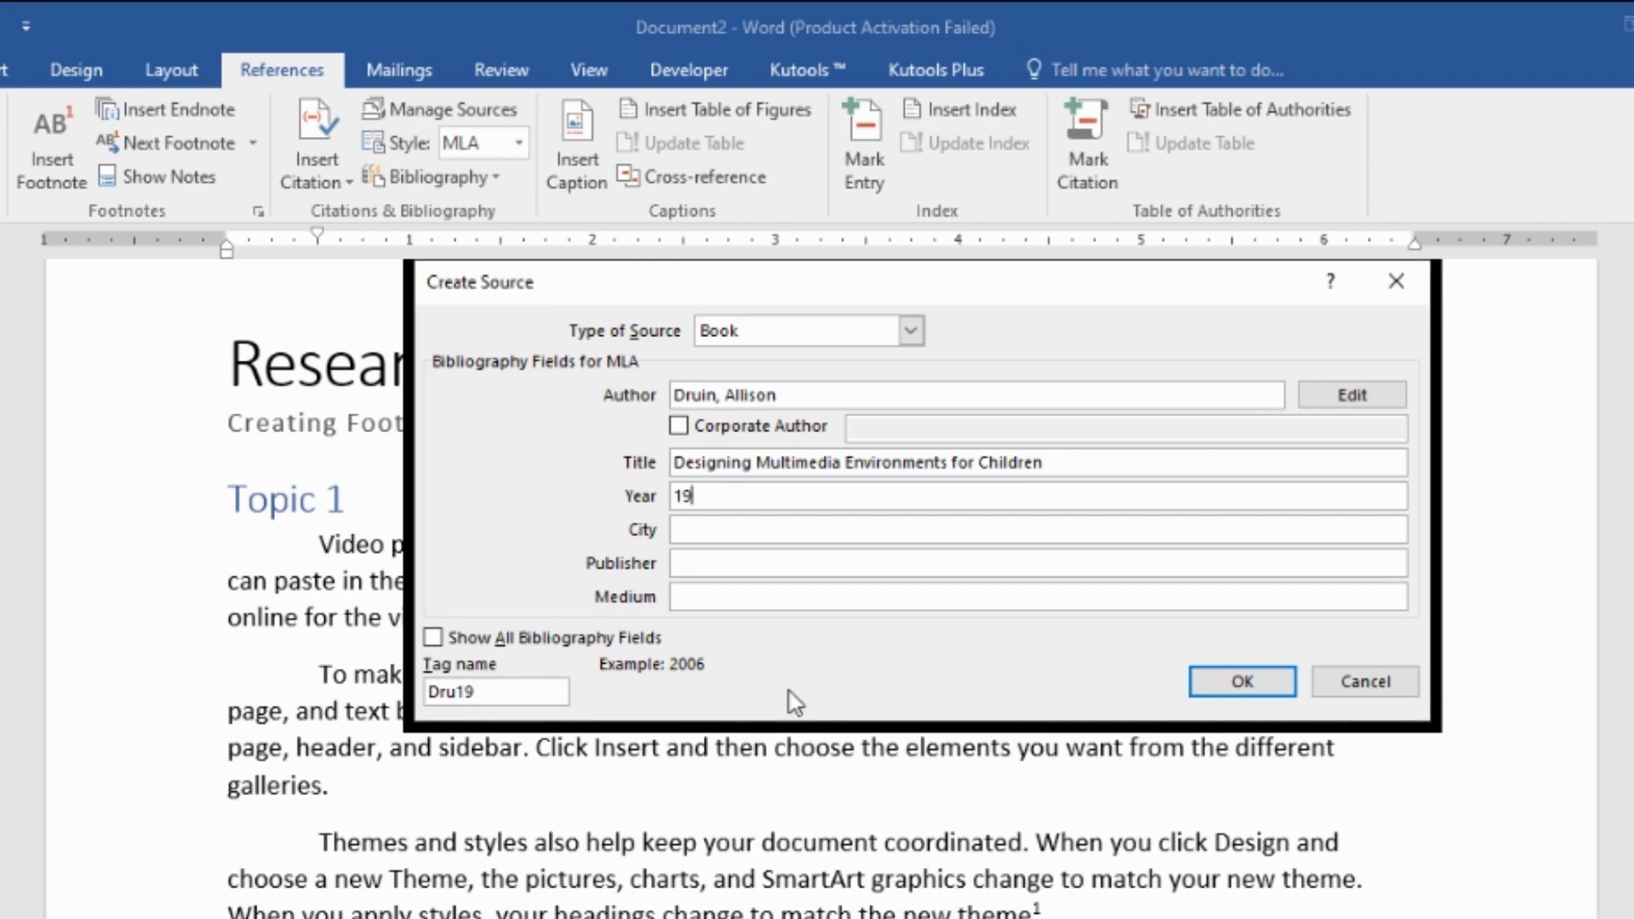
pyautogui.write('96')
pyautogui.click(754, 533)
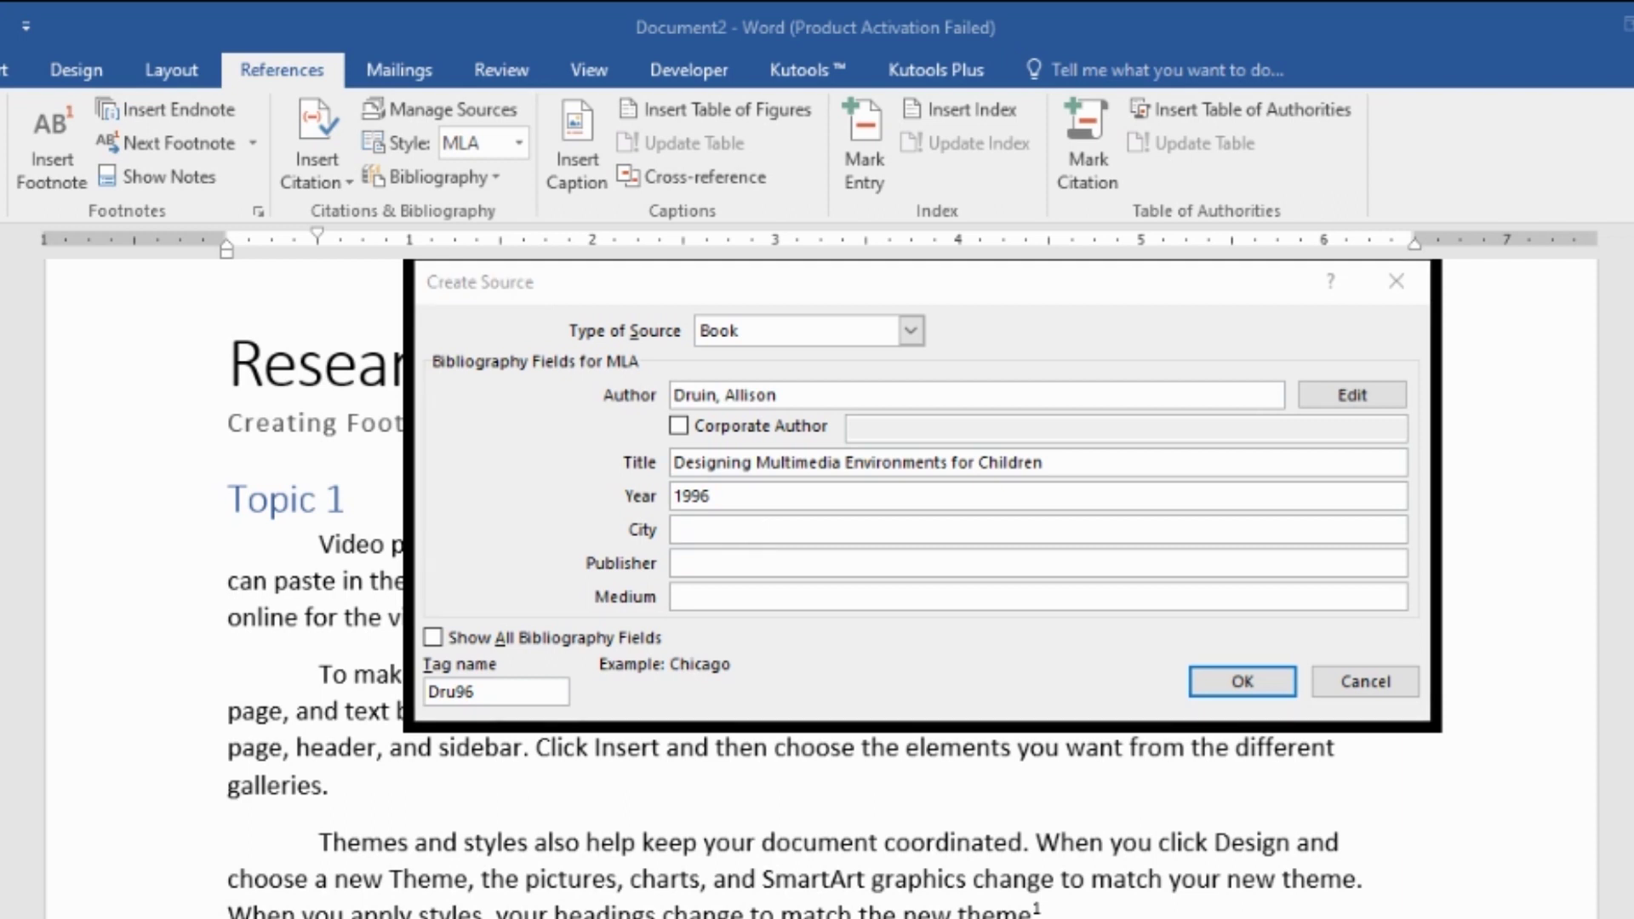
pyautogui.click(777, 622)
pyautogui.write('USA')
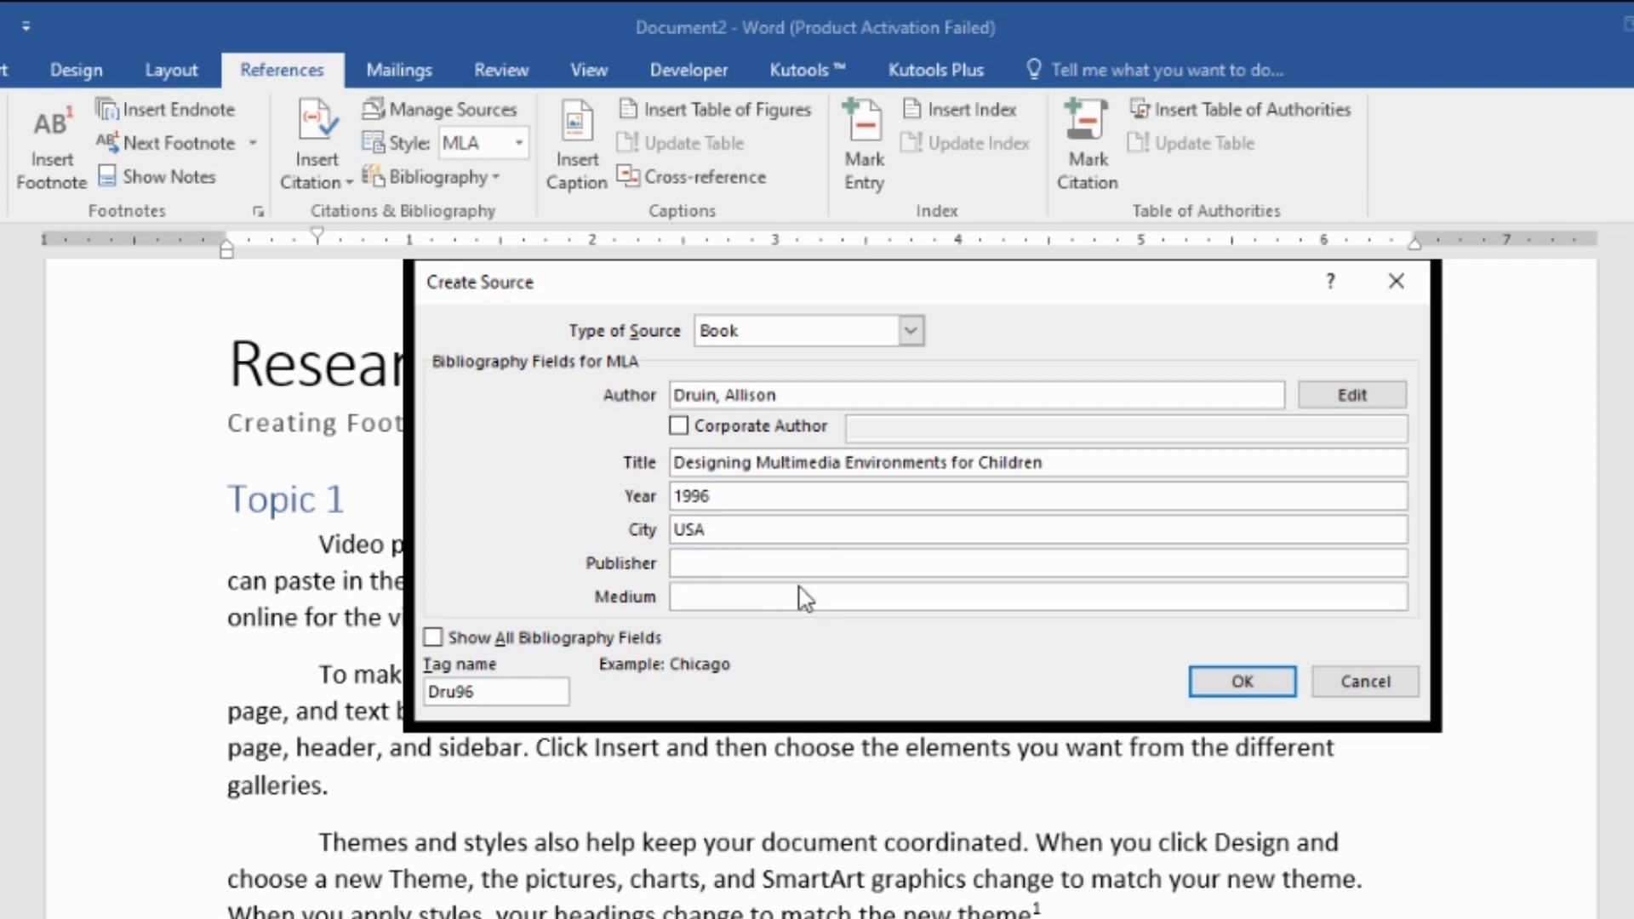
pyautogui.click(800, 564)
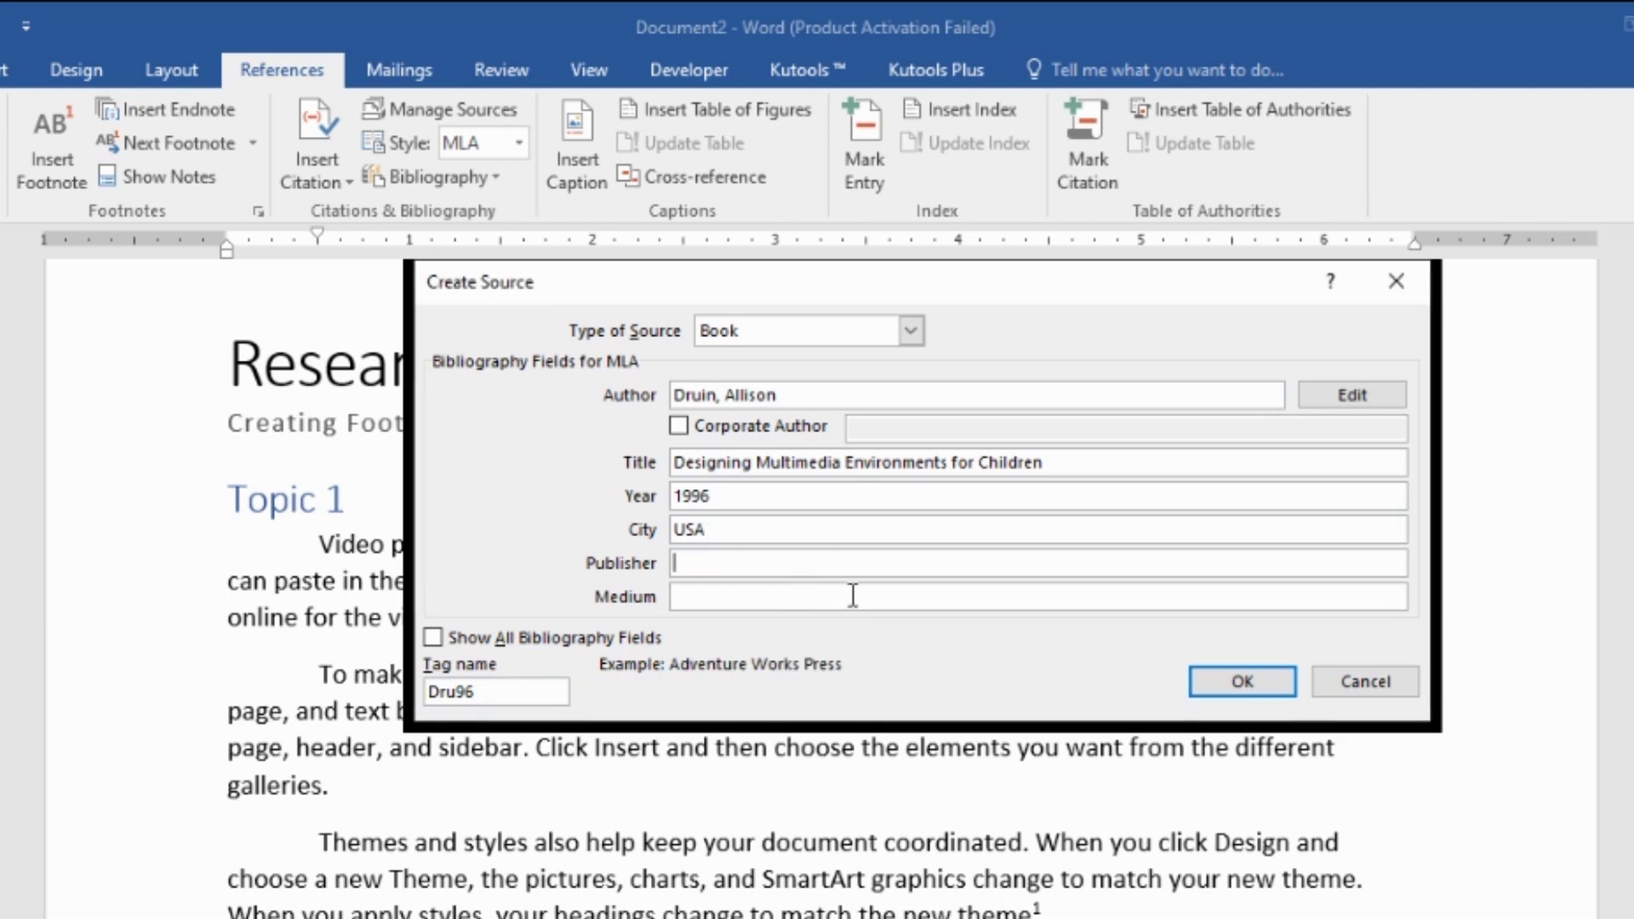
pyautogui.write('Wiley & SOns')
pyautogui.press('BackSpace')
pyautogui.press('BackSpace')
pyautogui.press('BackSpace')
pyautogui.write('ons')
pyautogui.click(869, 602)
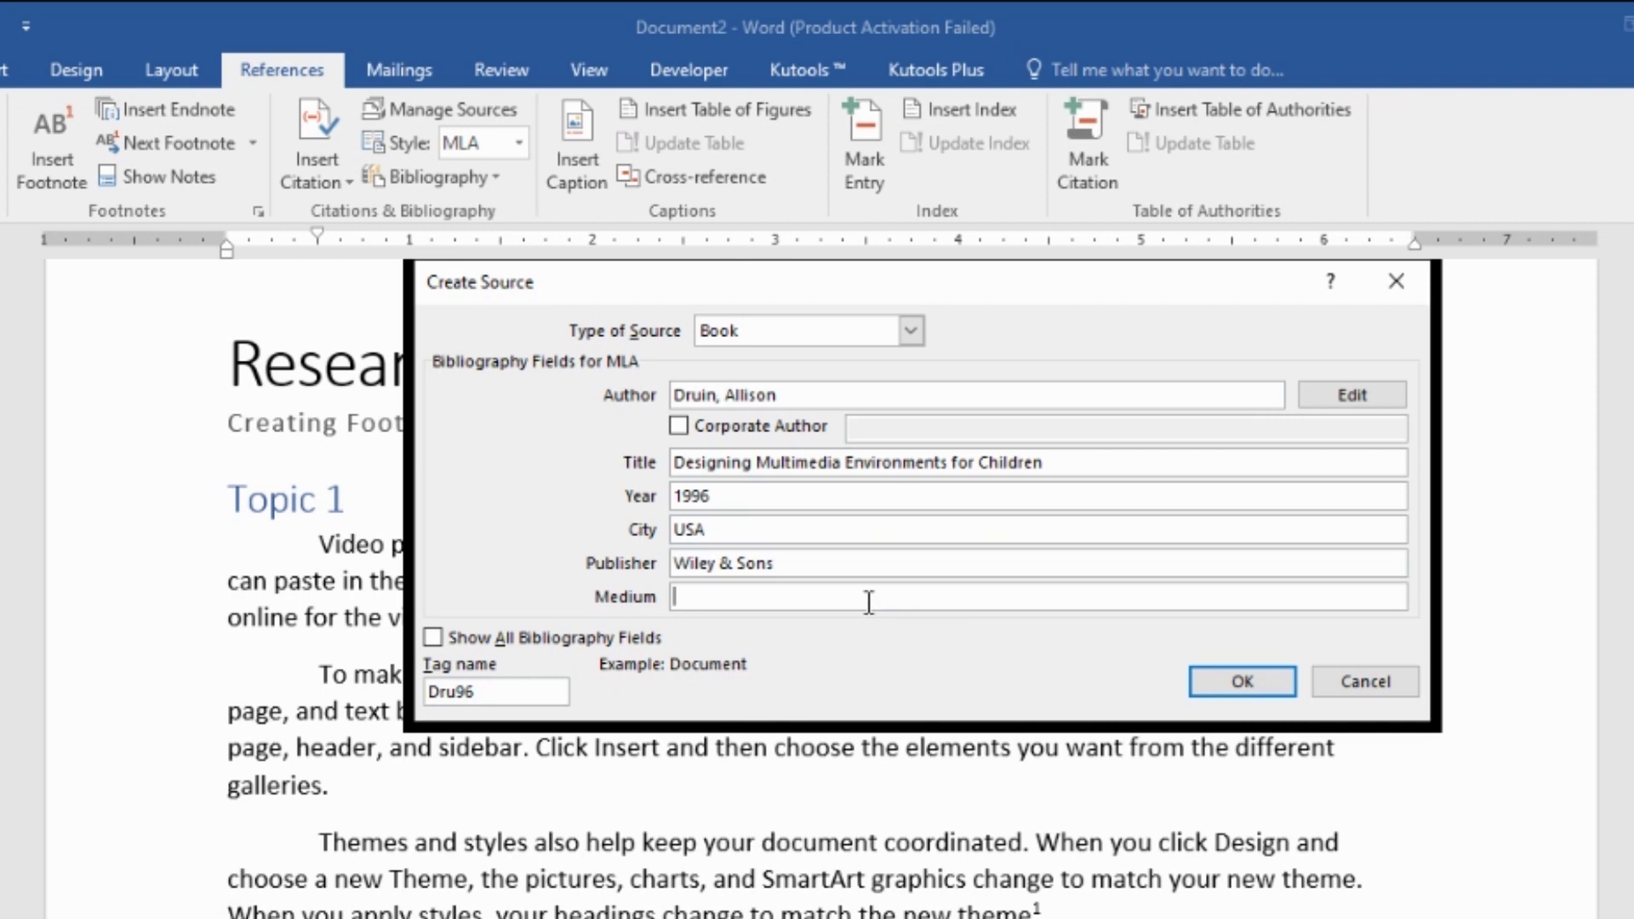
pyautogui.write('Book')
pyautogui.click(1243, 691)
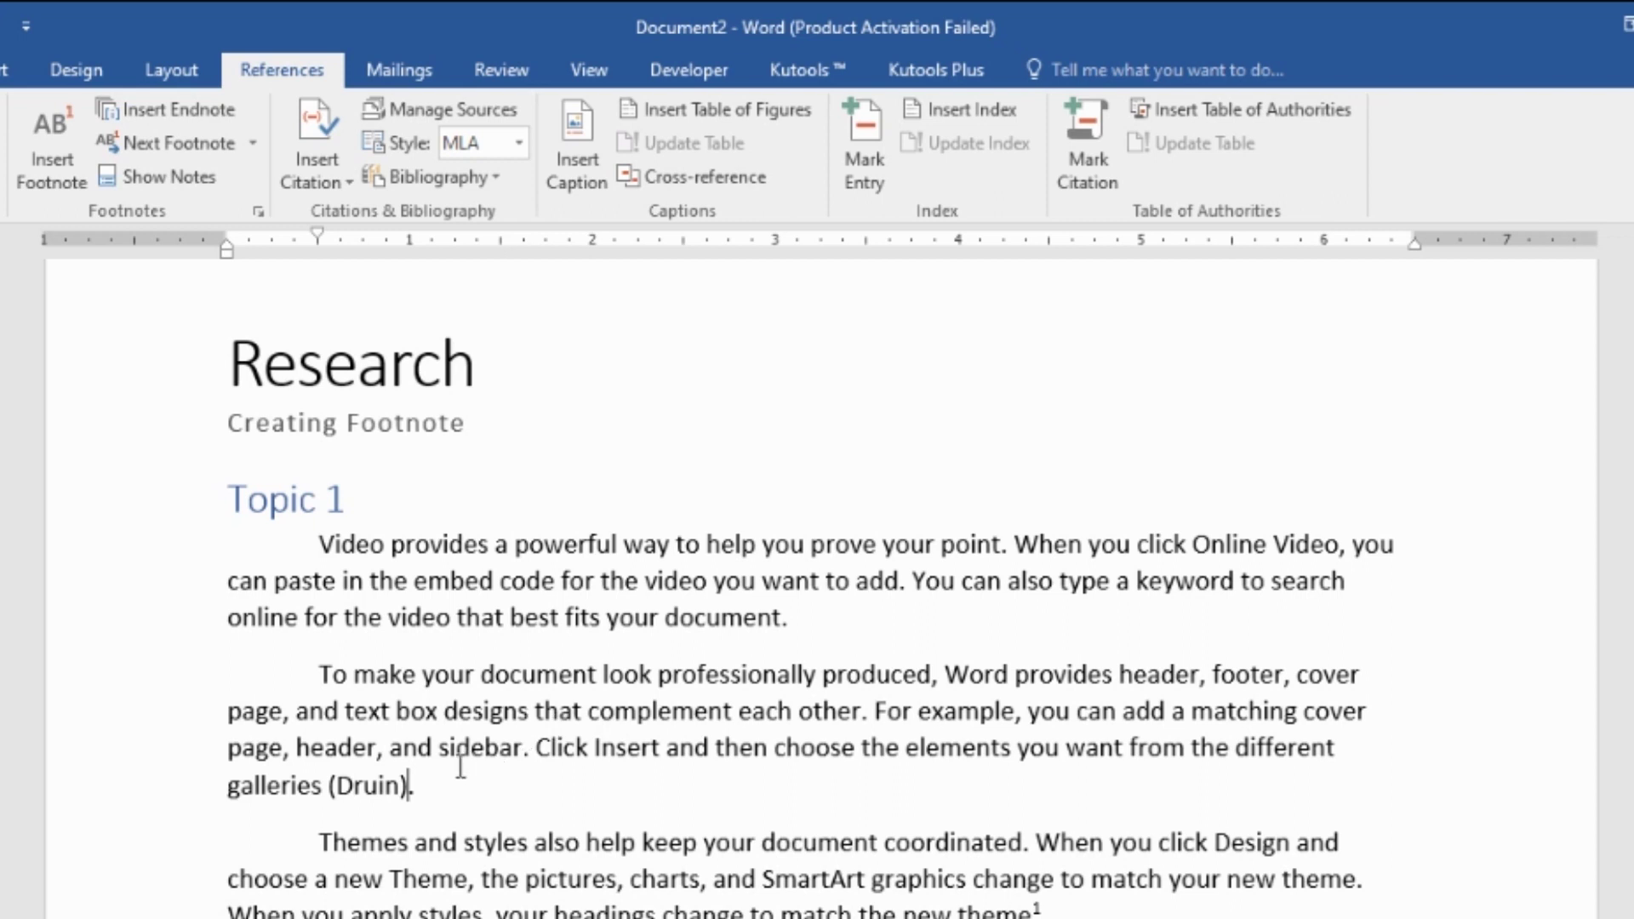
pyautogui.click(397, 783)
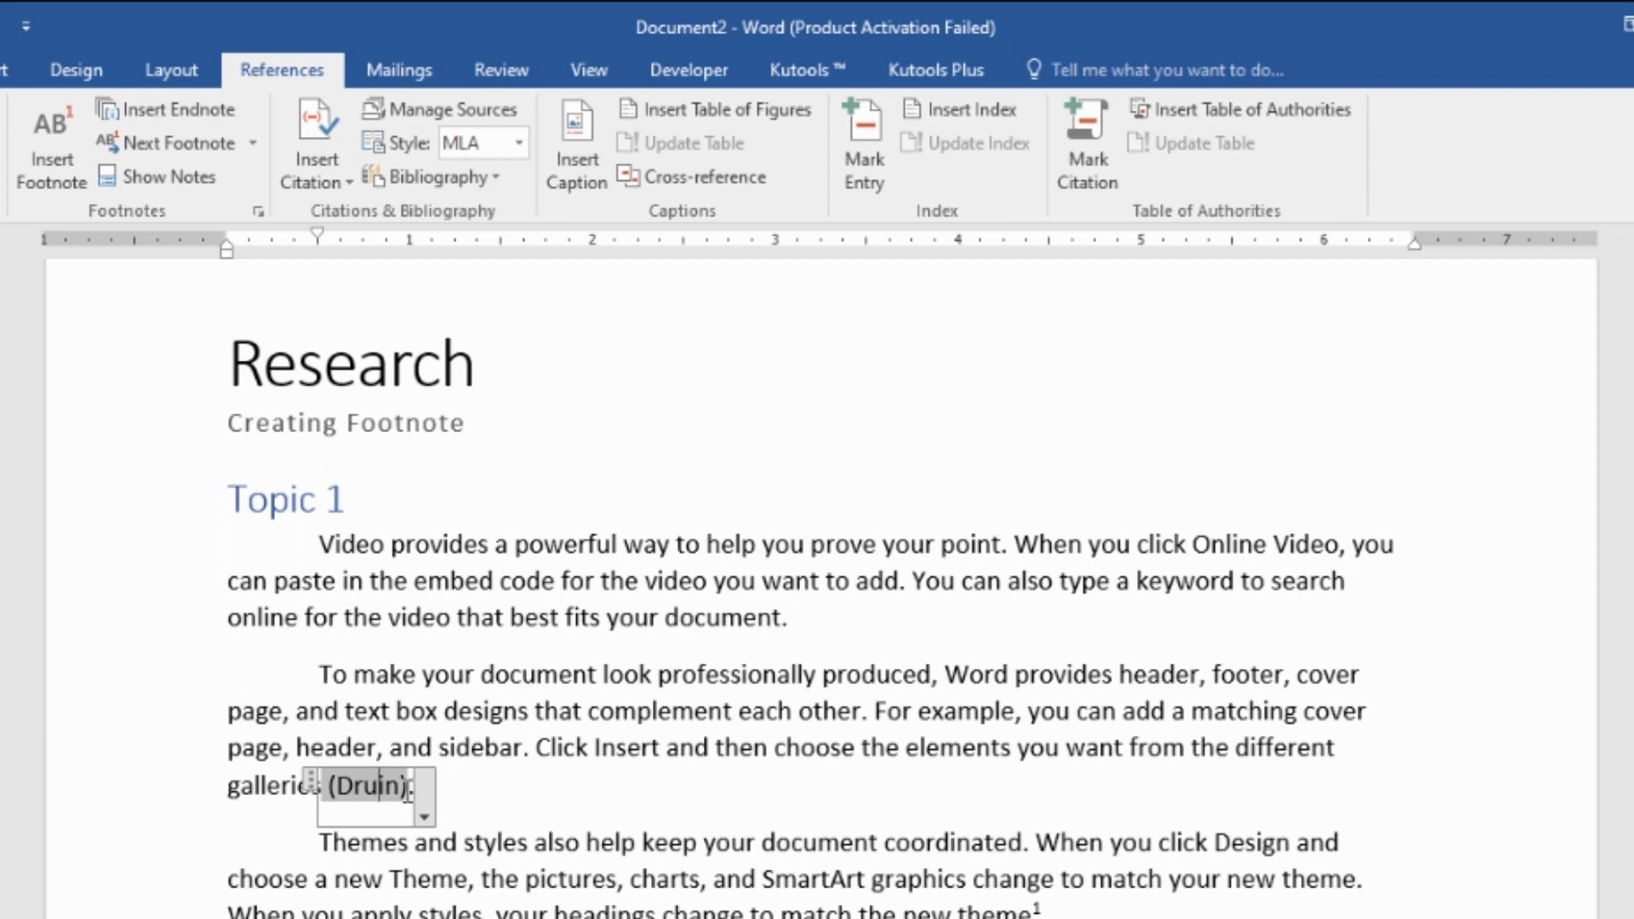
pyautogui.click(494, 783)
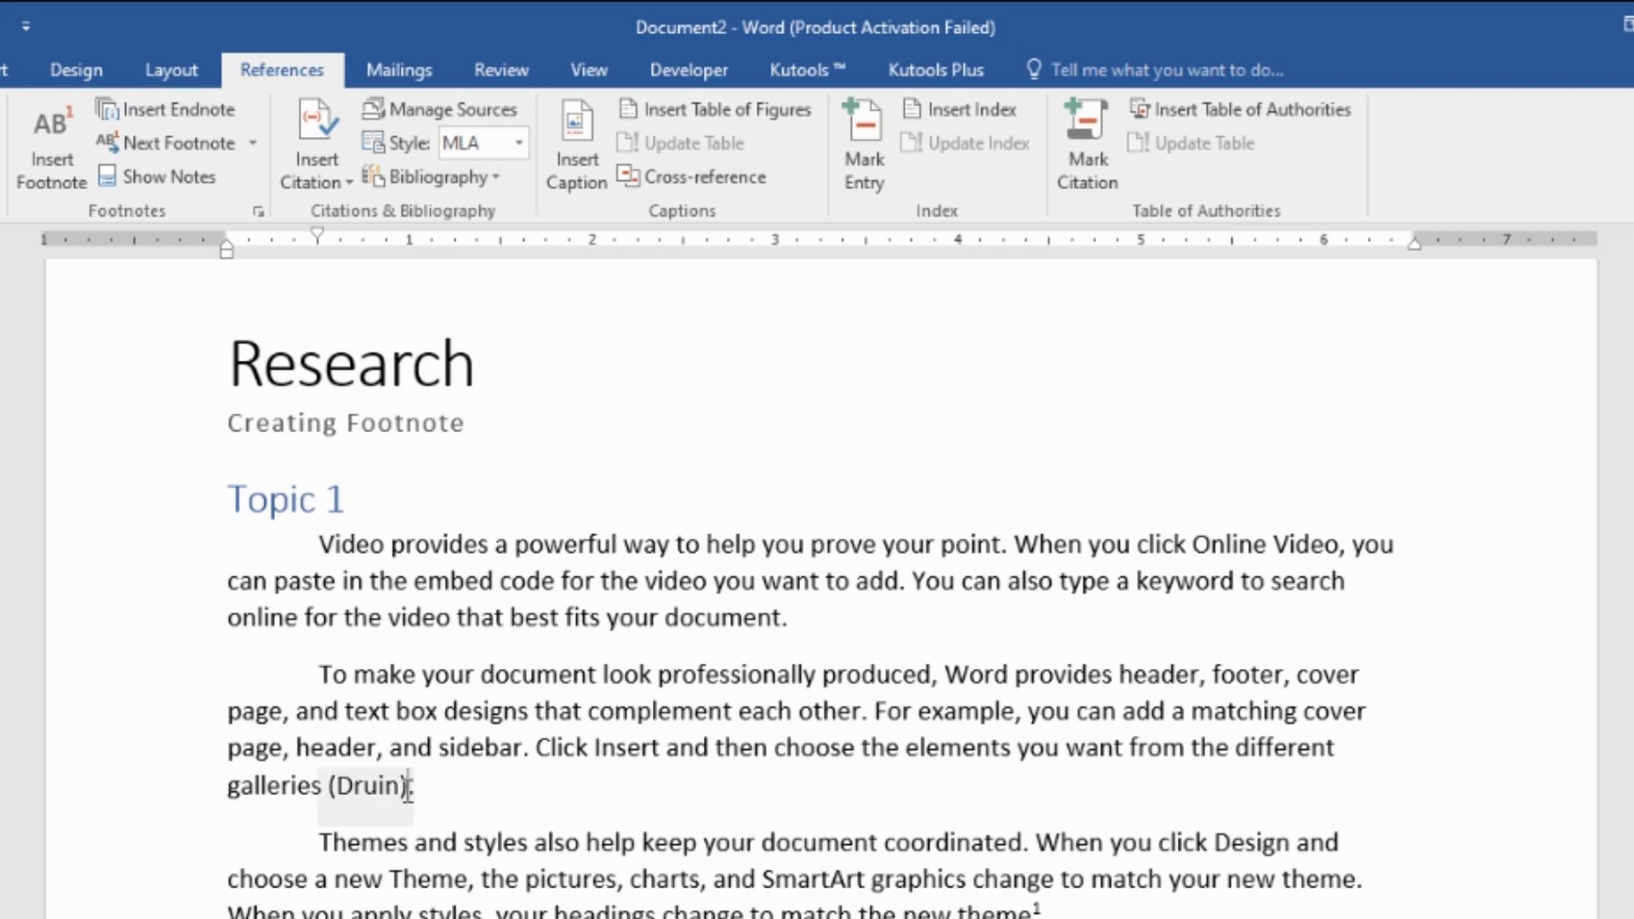
pyautogui.click(405, 787)
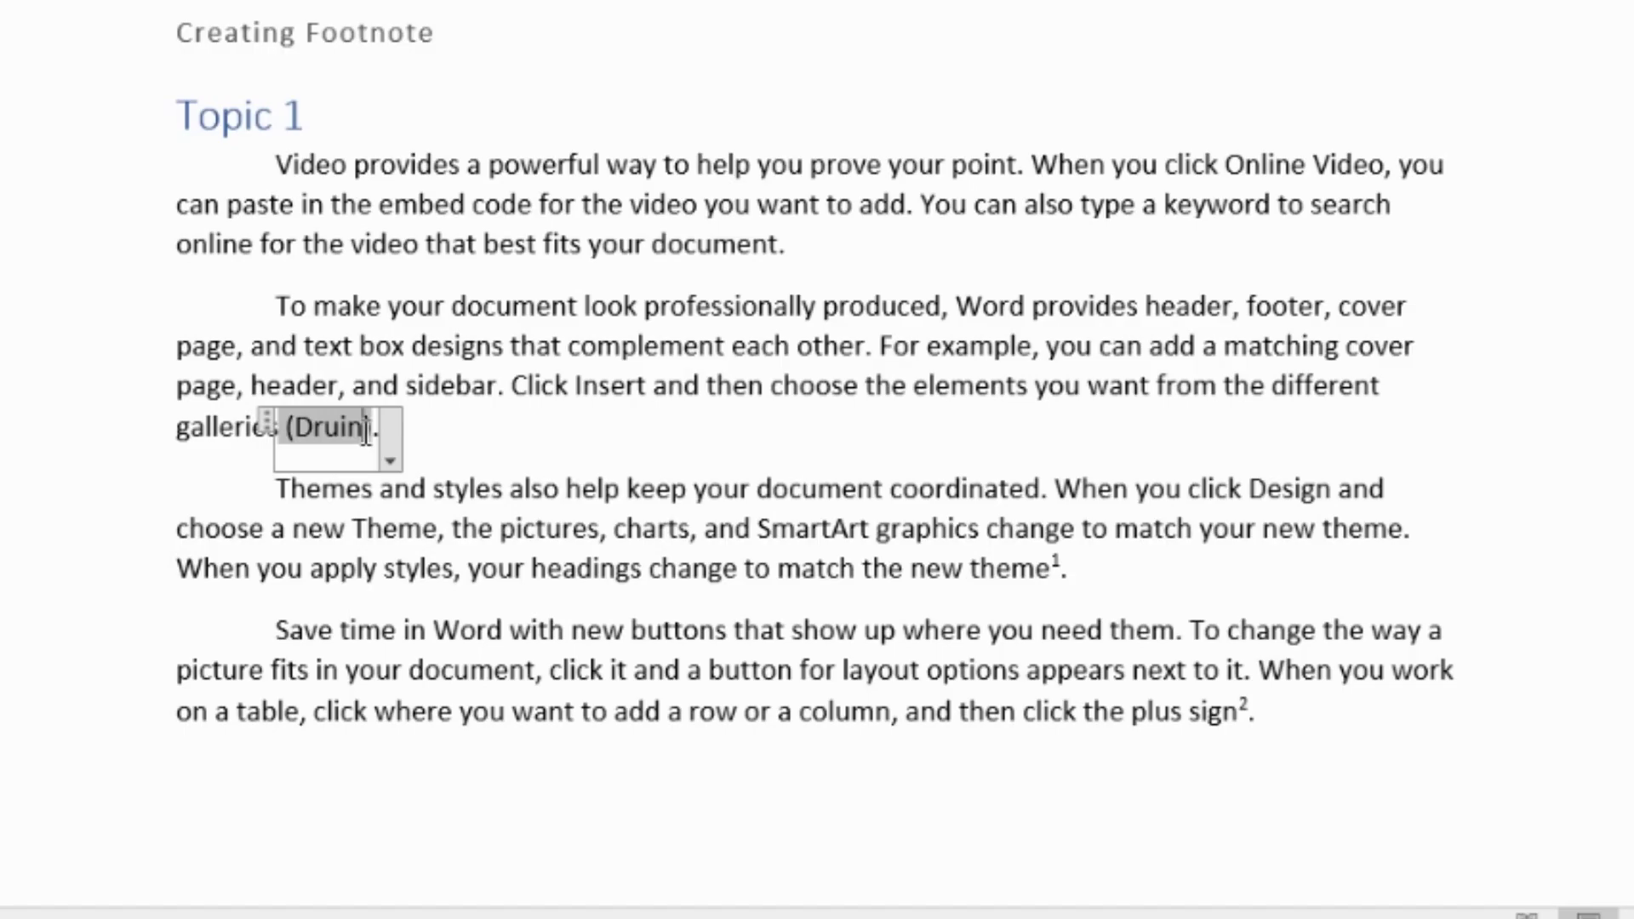
# - Edit the Druin citation to show pages 196-197 with the year suppressed
pyautogui.rightClick(366, 432)
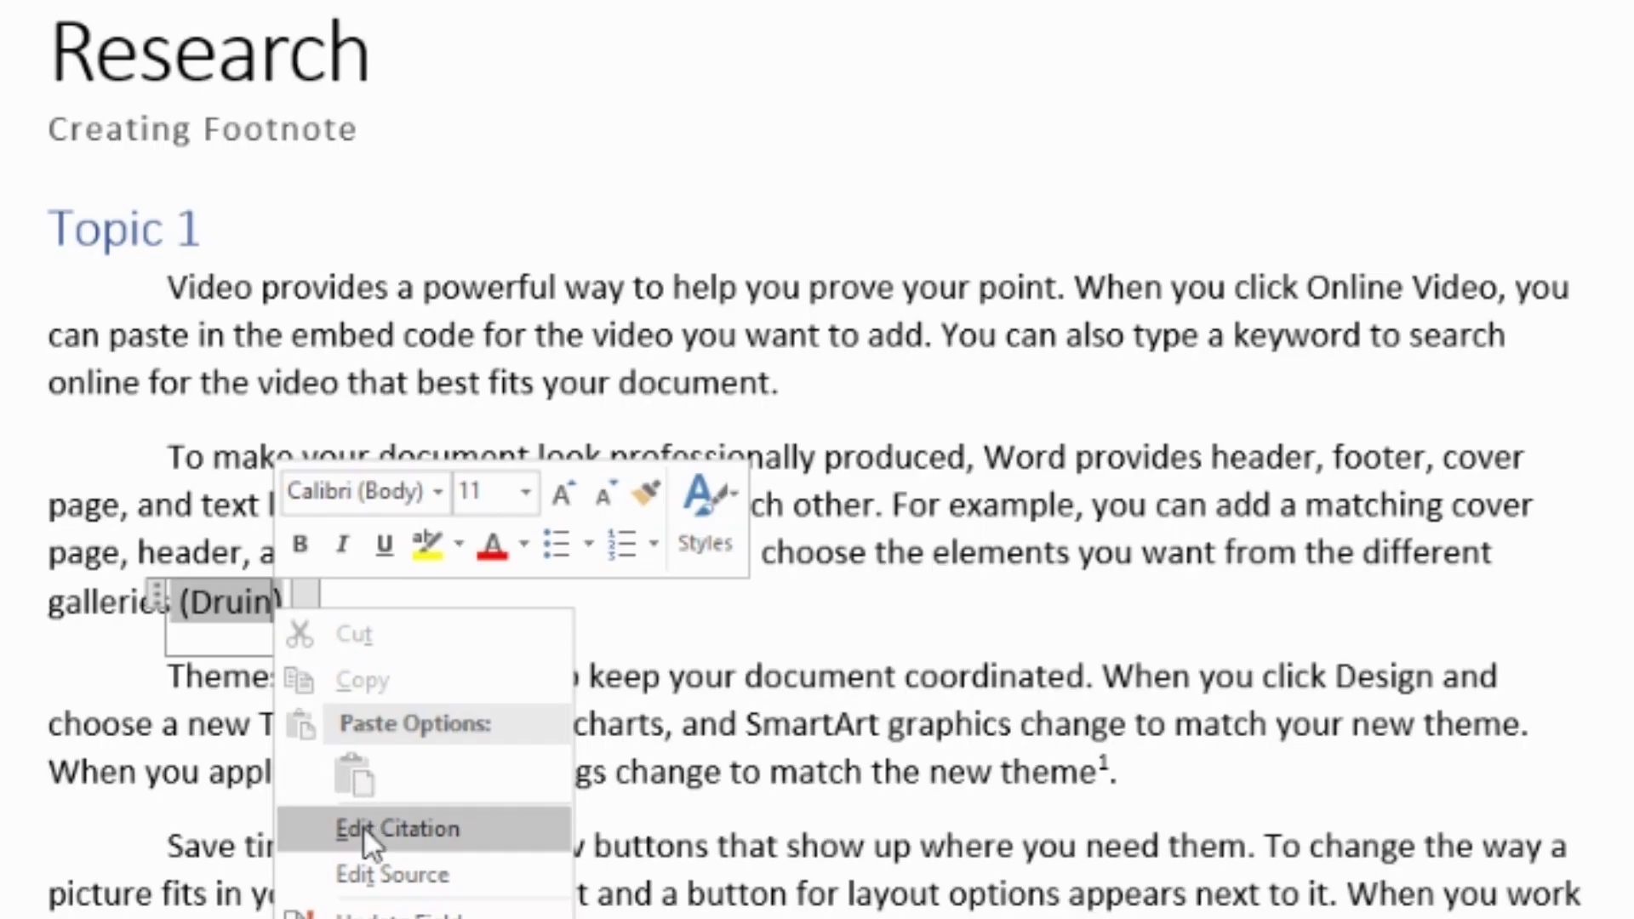
pyautogui.click(370, 843)
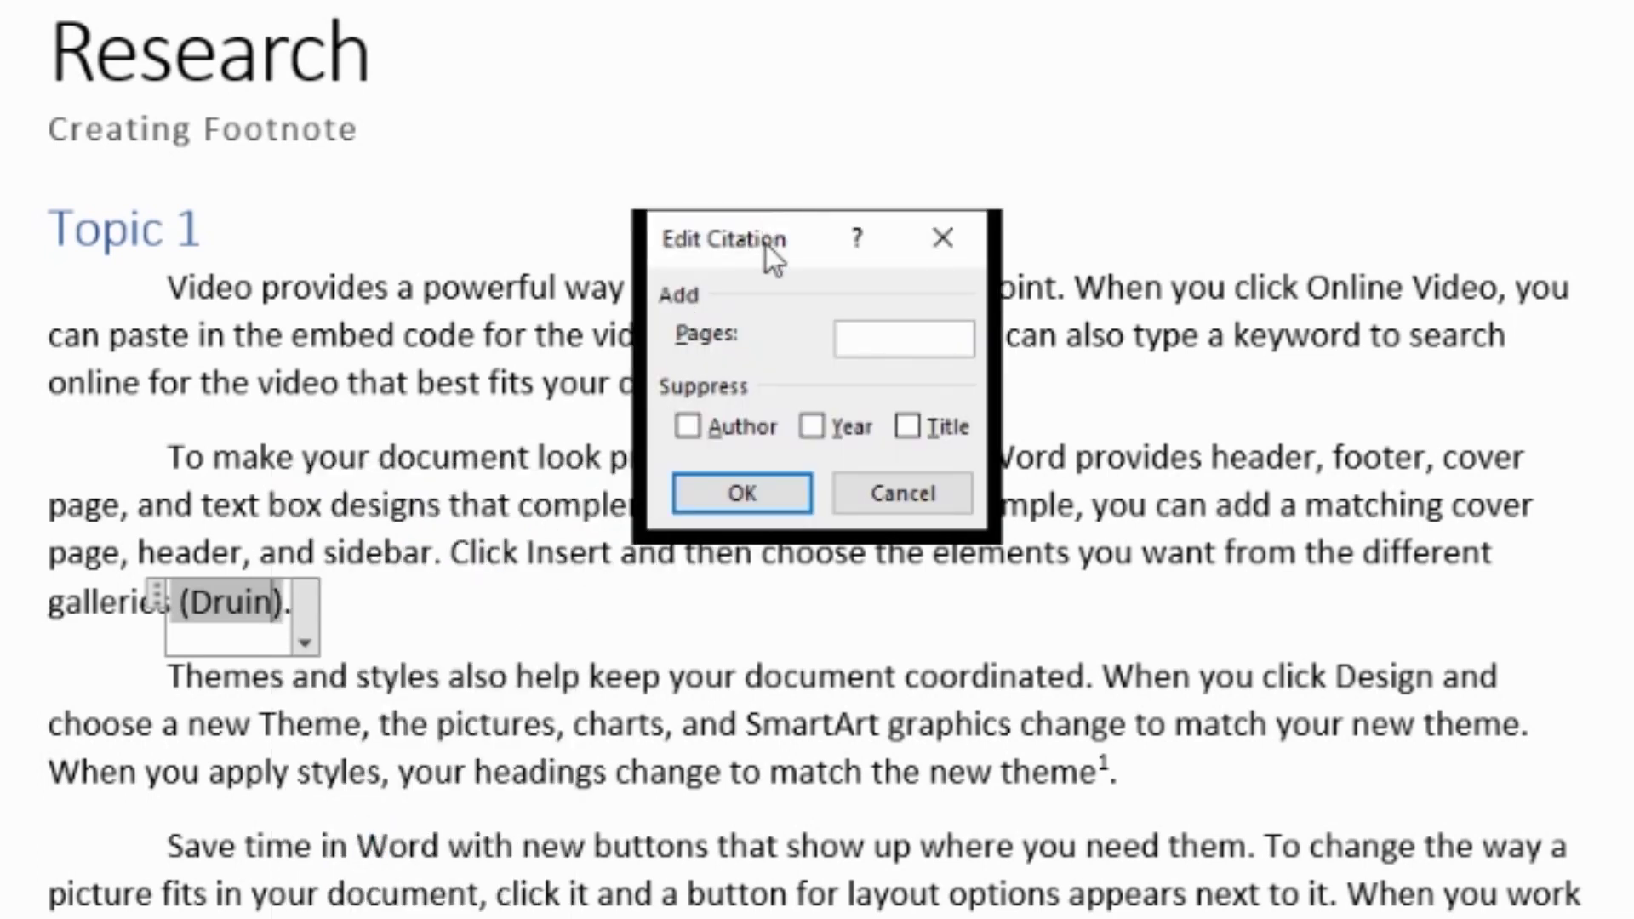
pyautogui.moveTo(766, 243); pyautogui.dragTo(769, 38)
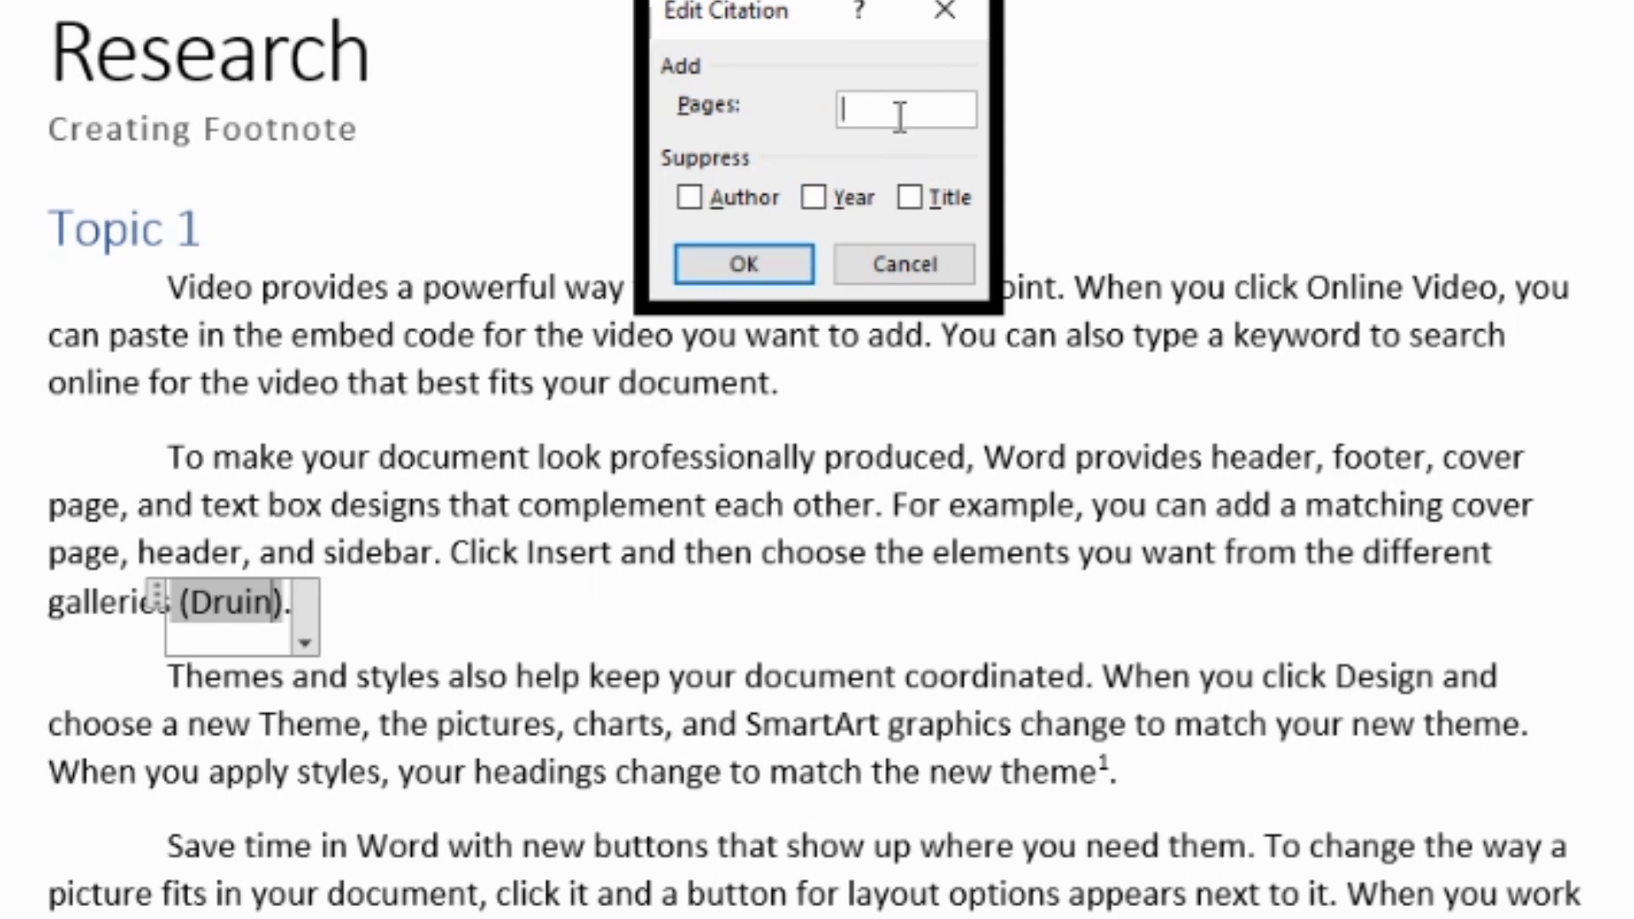
pyautogui.write('196-197')
pyautogui.click(820, 202)
pyautogui.click(807, 257)
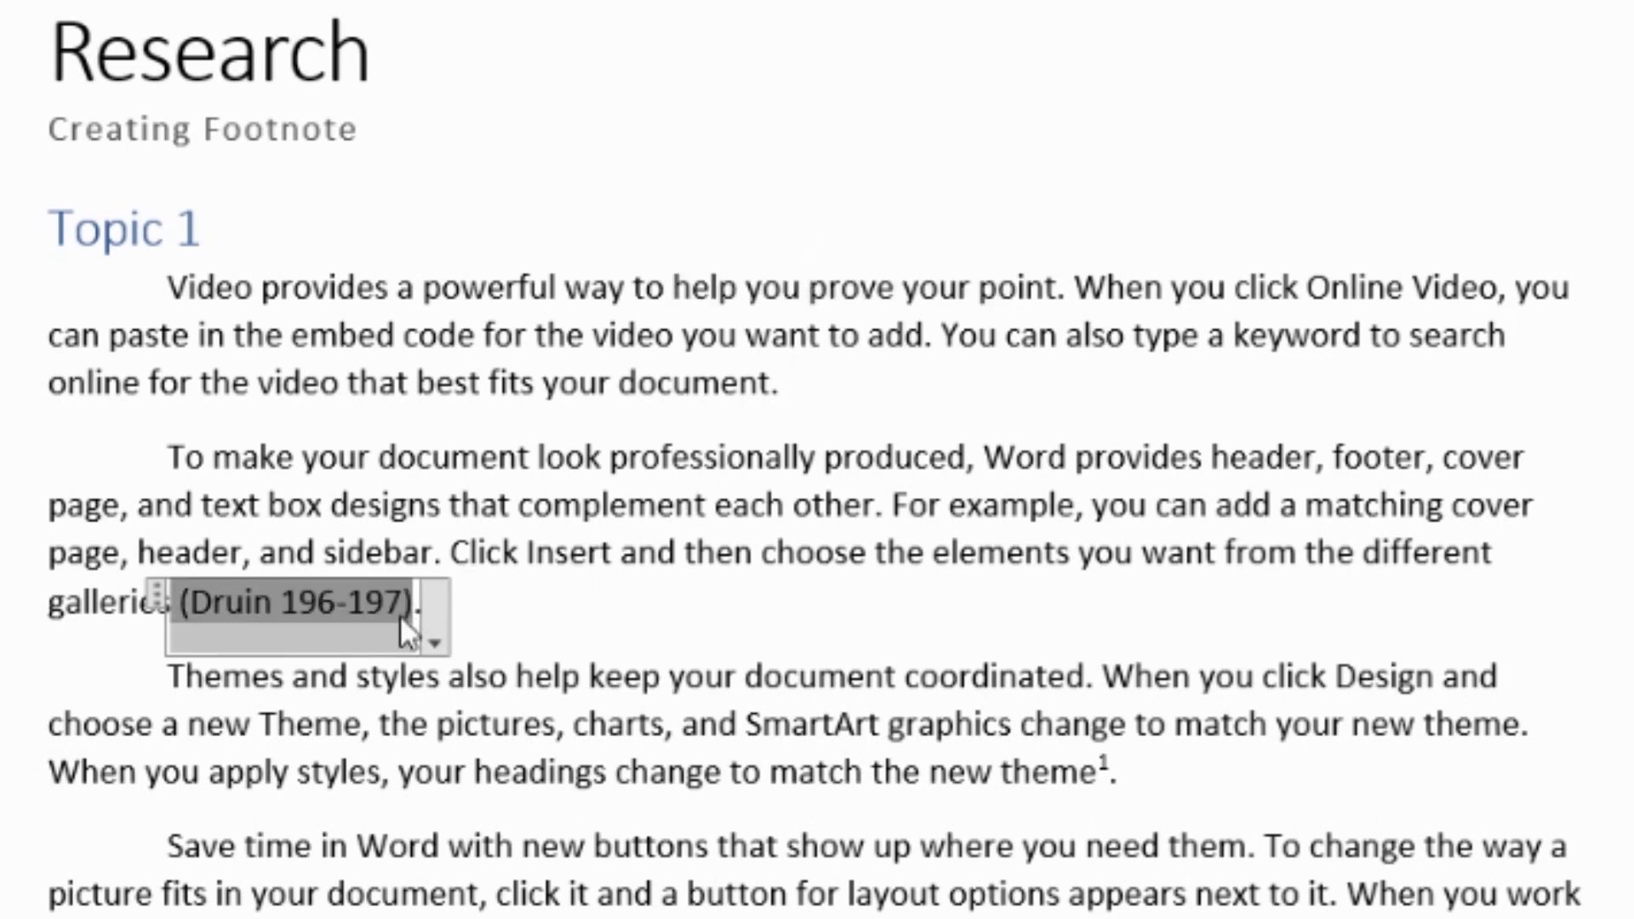
pyautogui.click(503, 553)
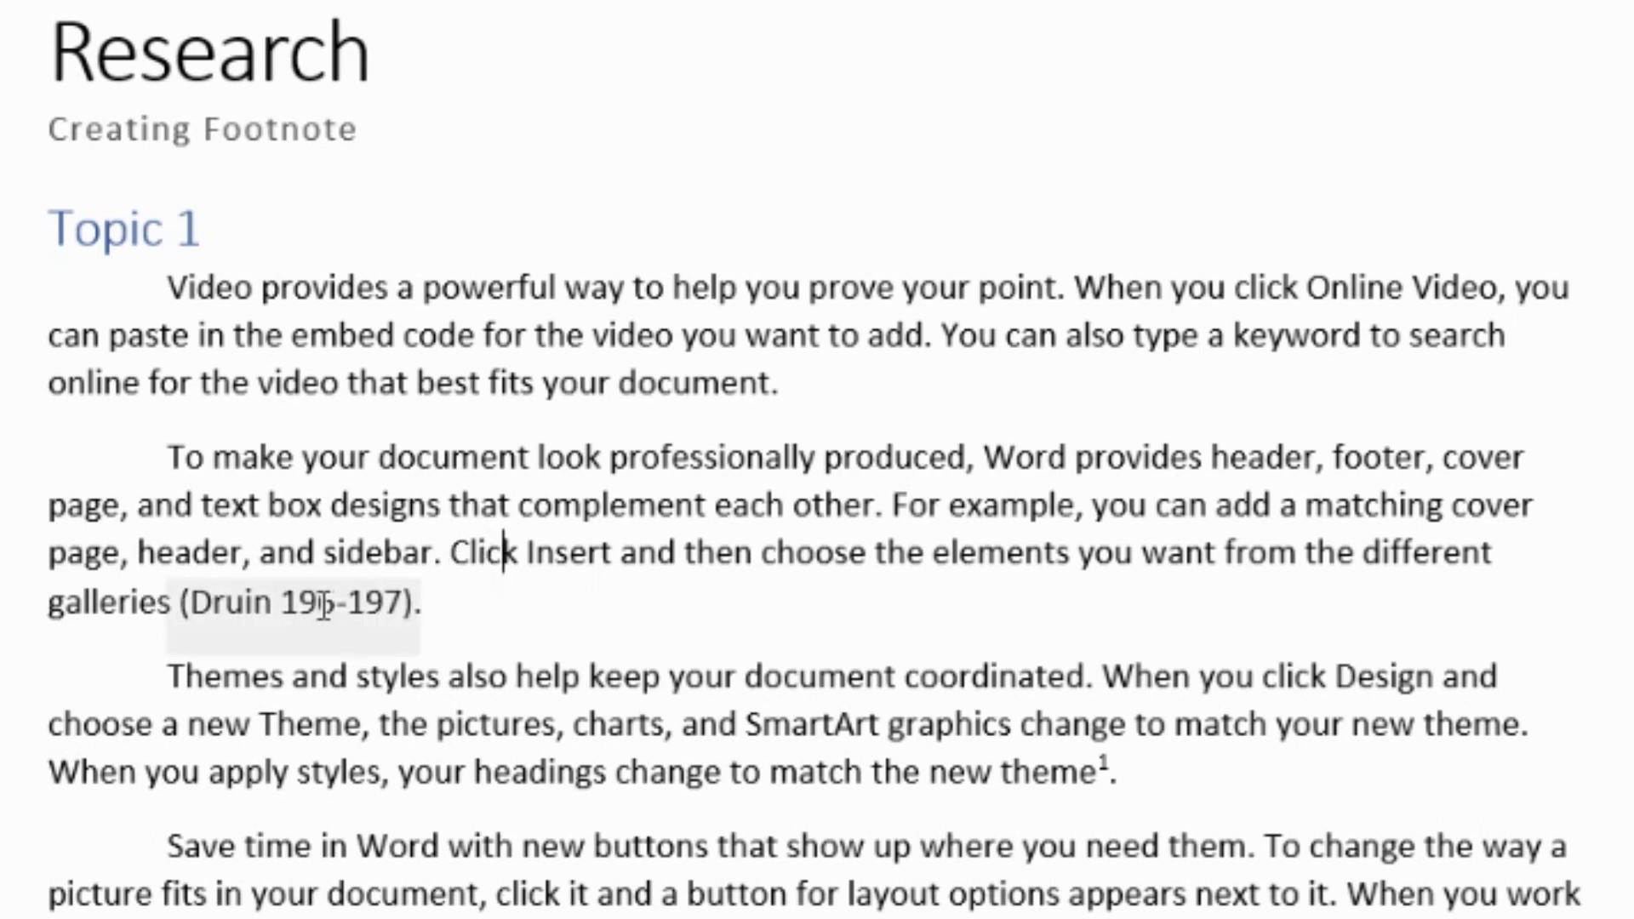
pyautogui.click(212, 609)
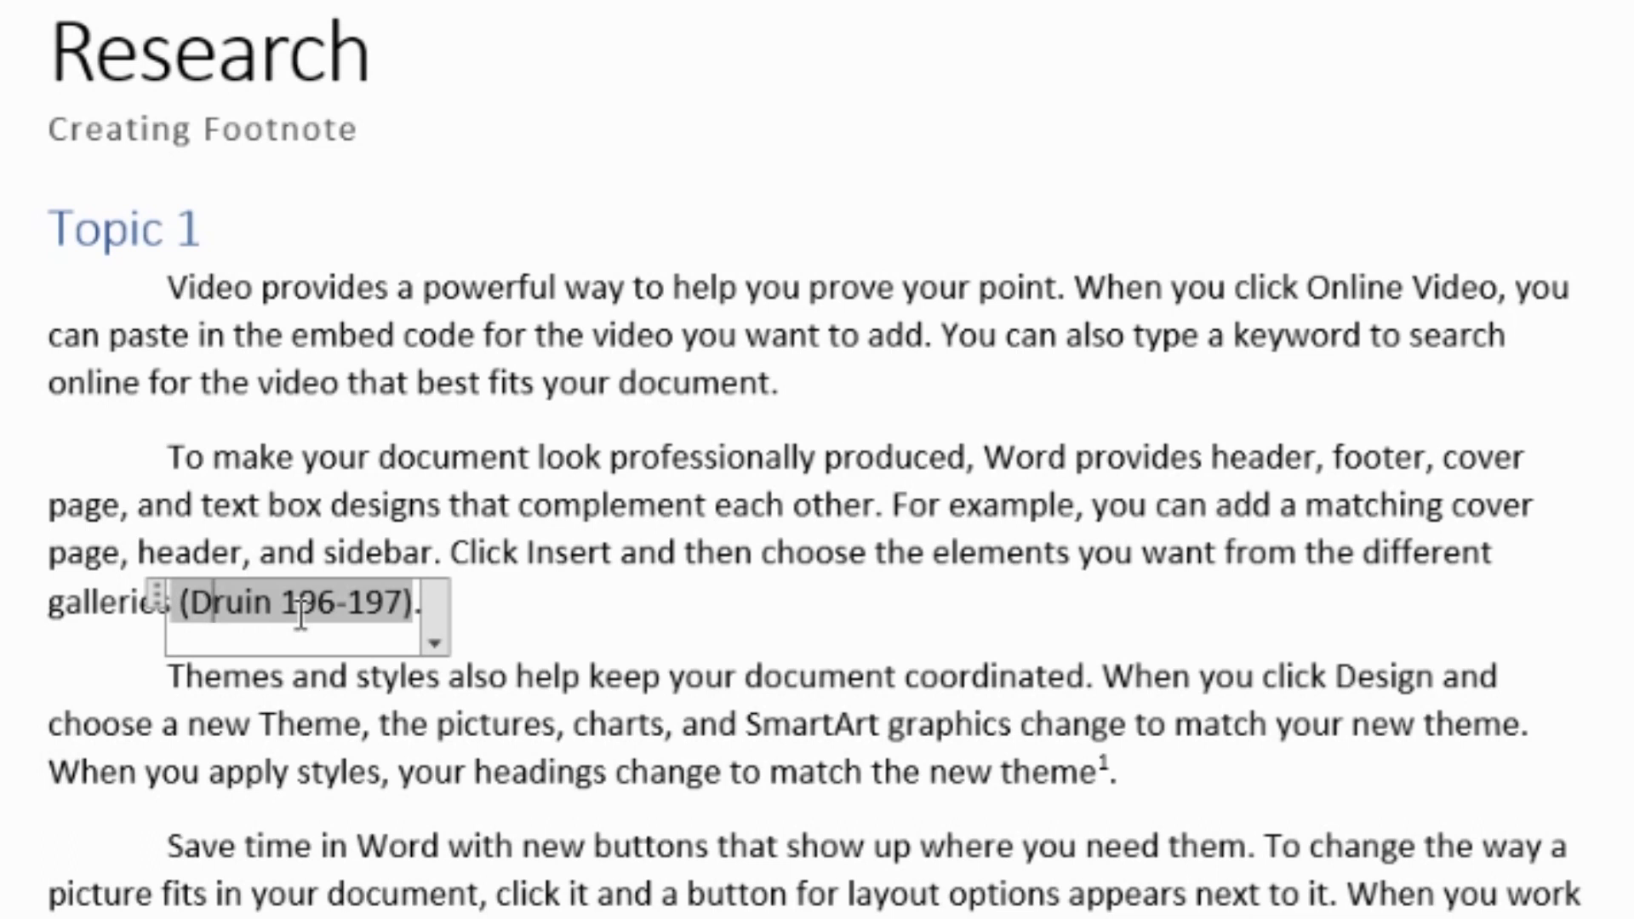
pyautogui.click(532, 594)
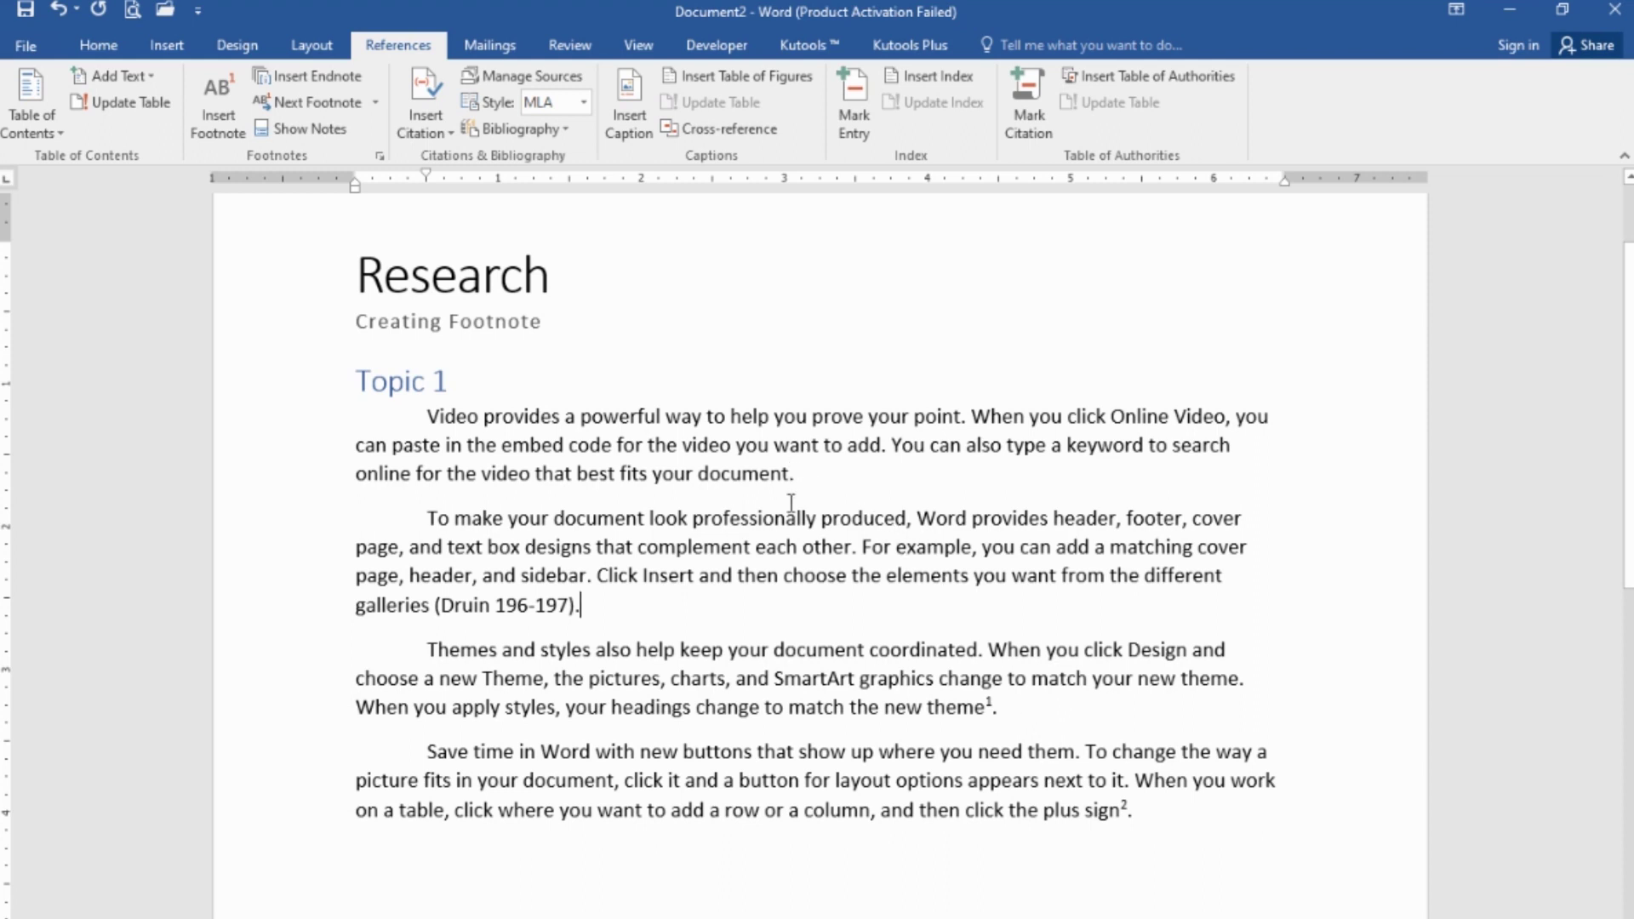
# - Place the insertion point after the footnote mark following 'new theme.' in the Themes paragraph
pyautogui.click(993, 710)
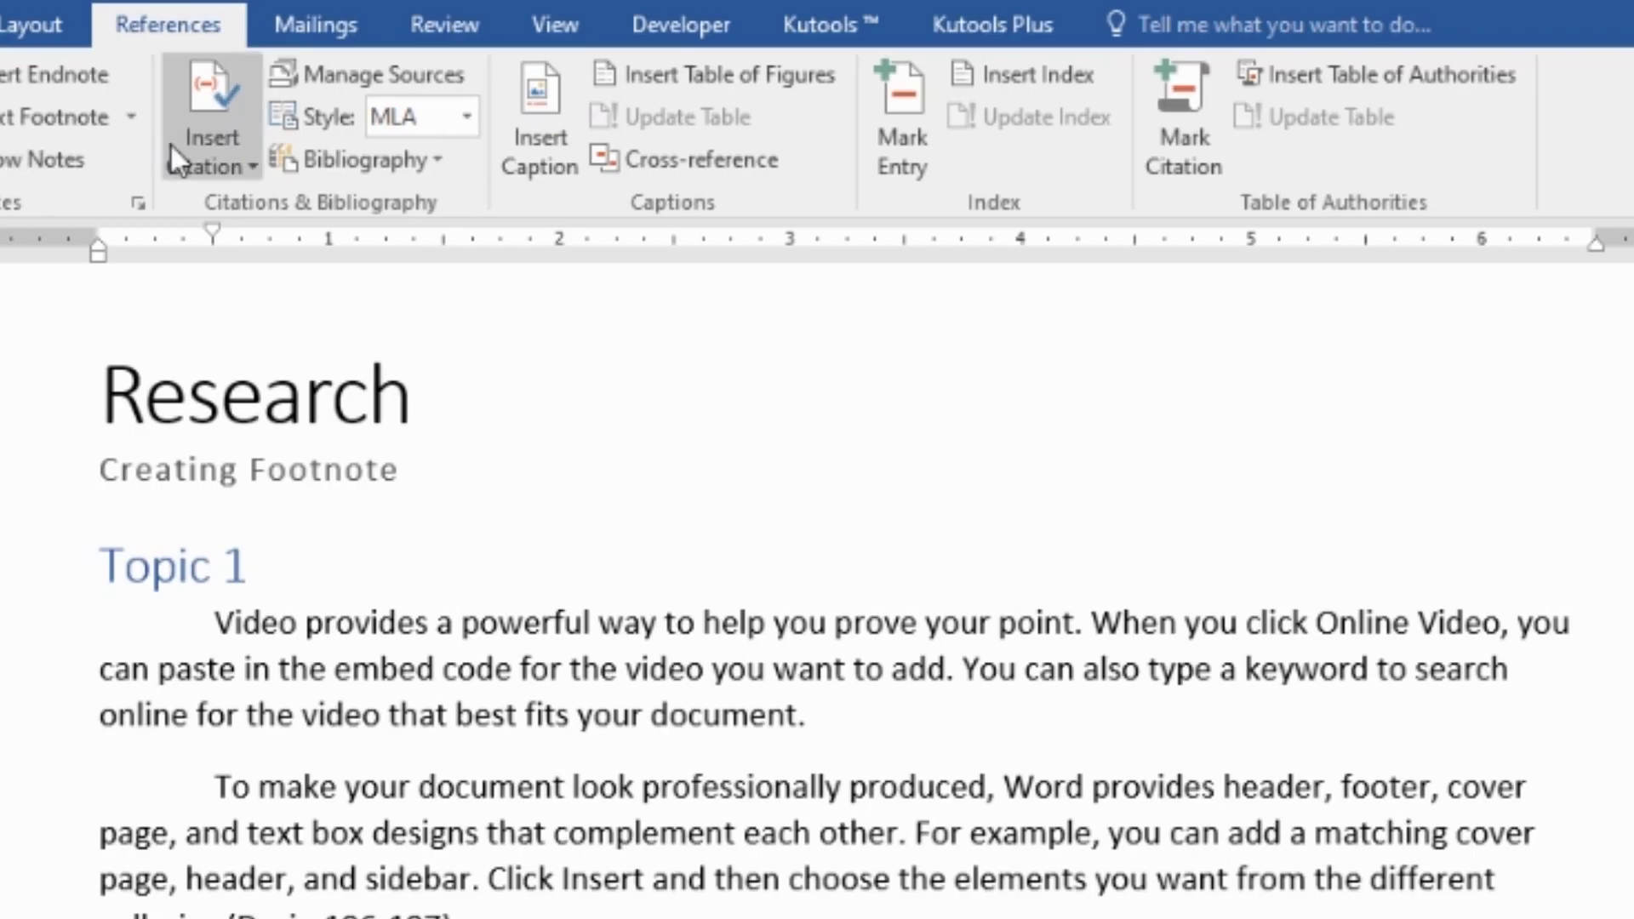
pyautogui.click(247, 152)
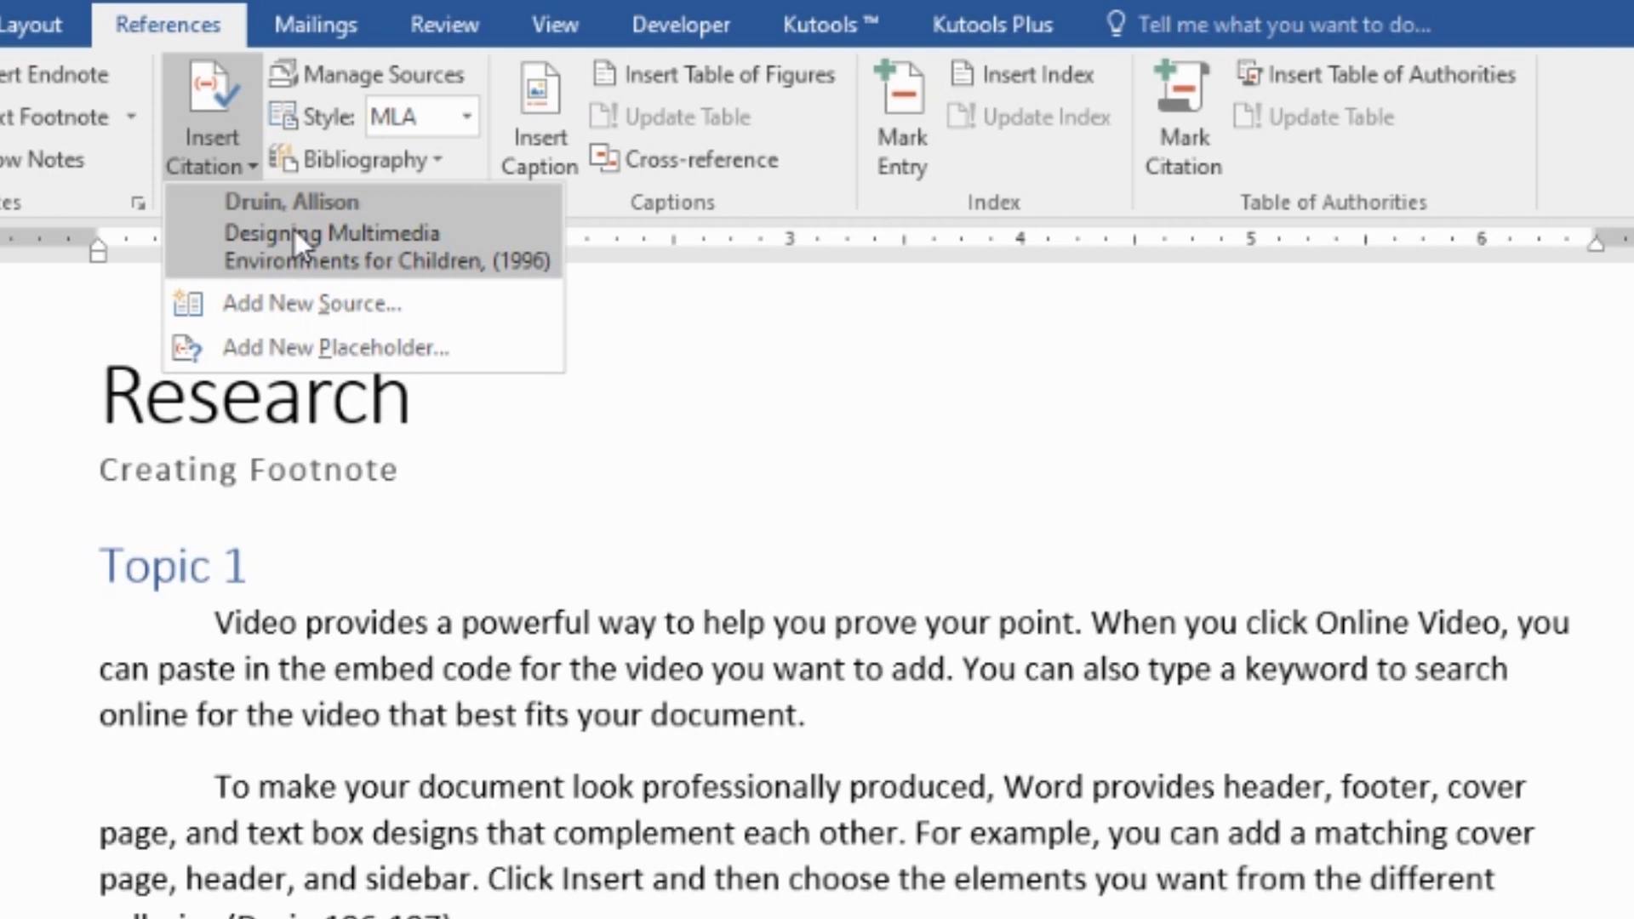
# - Start a new Book source and type the author's surname and first name in Edit Name
pyautogui.click(277, 317)
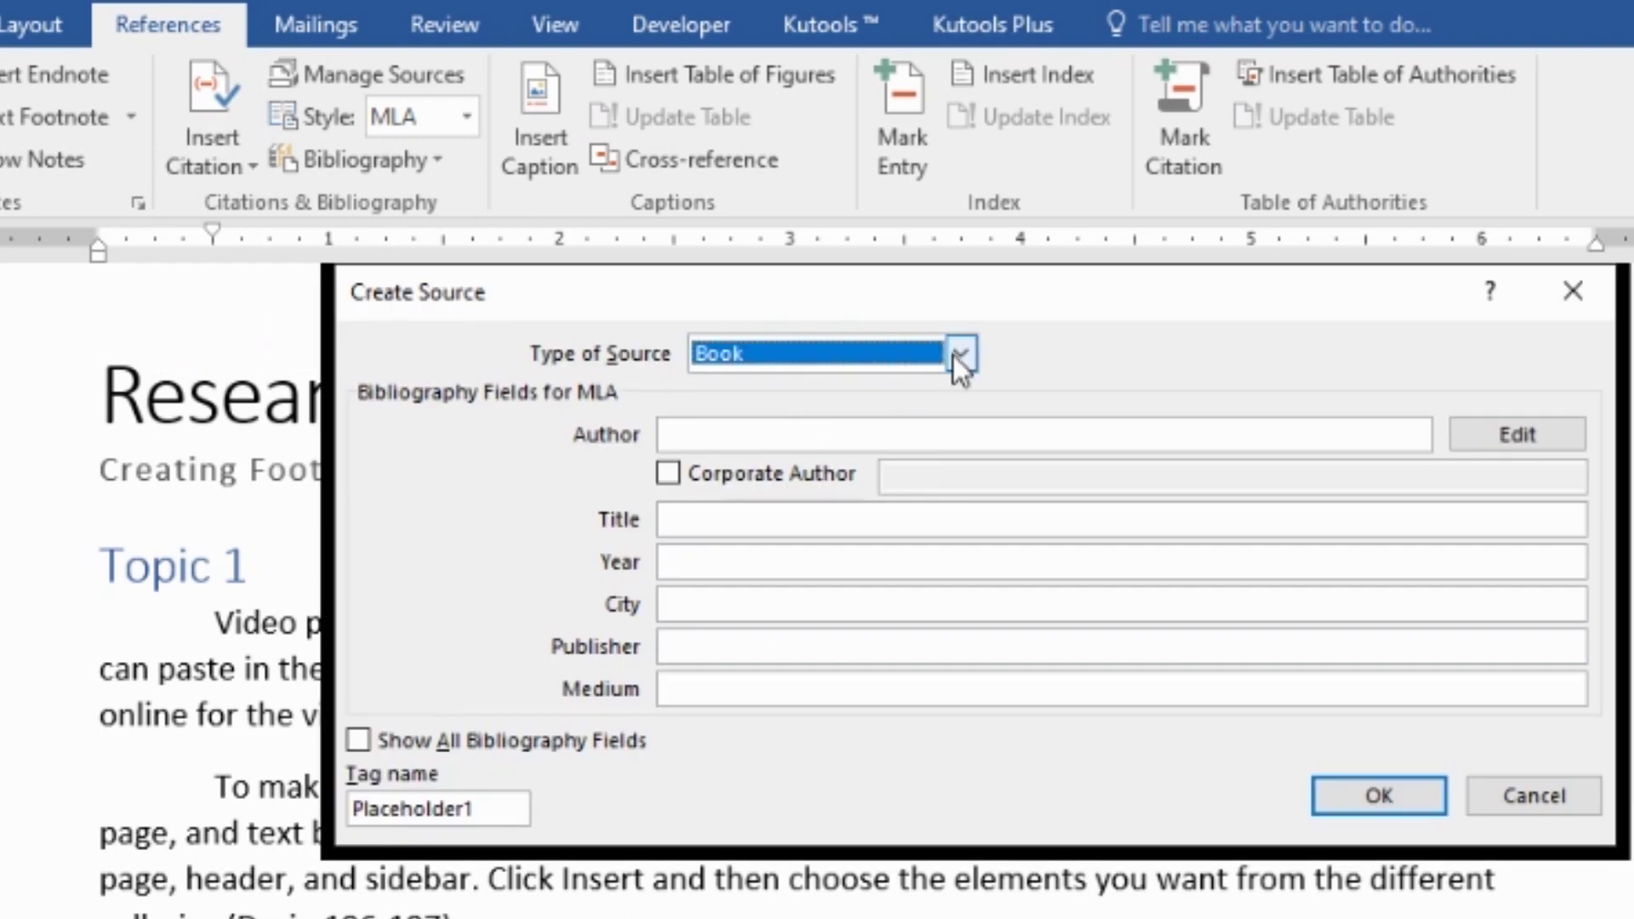
pyautogui.click(905, 428)
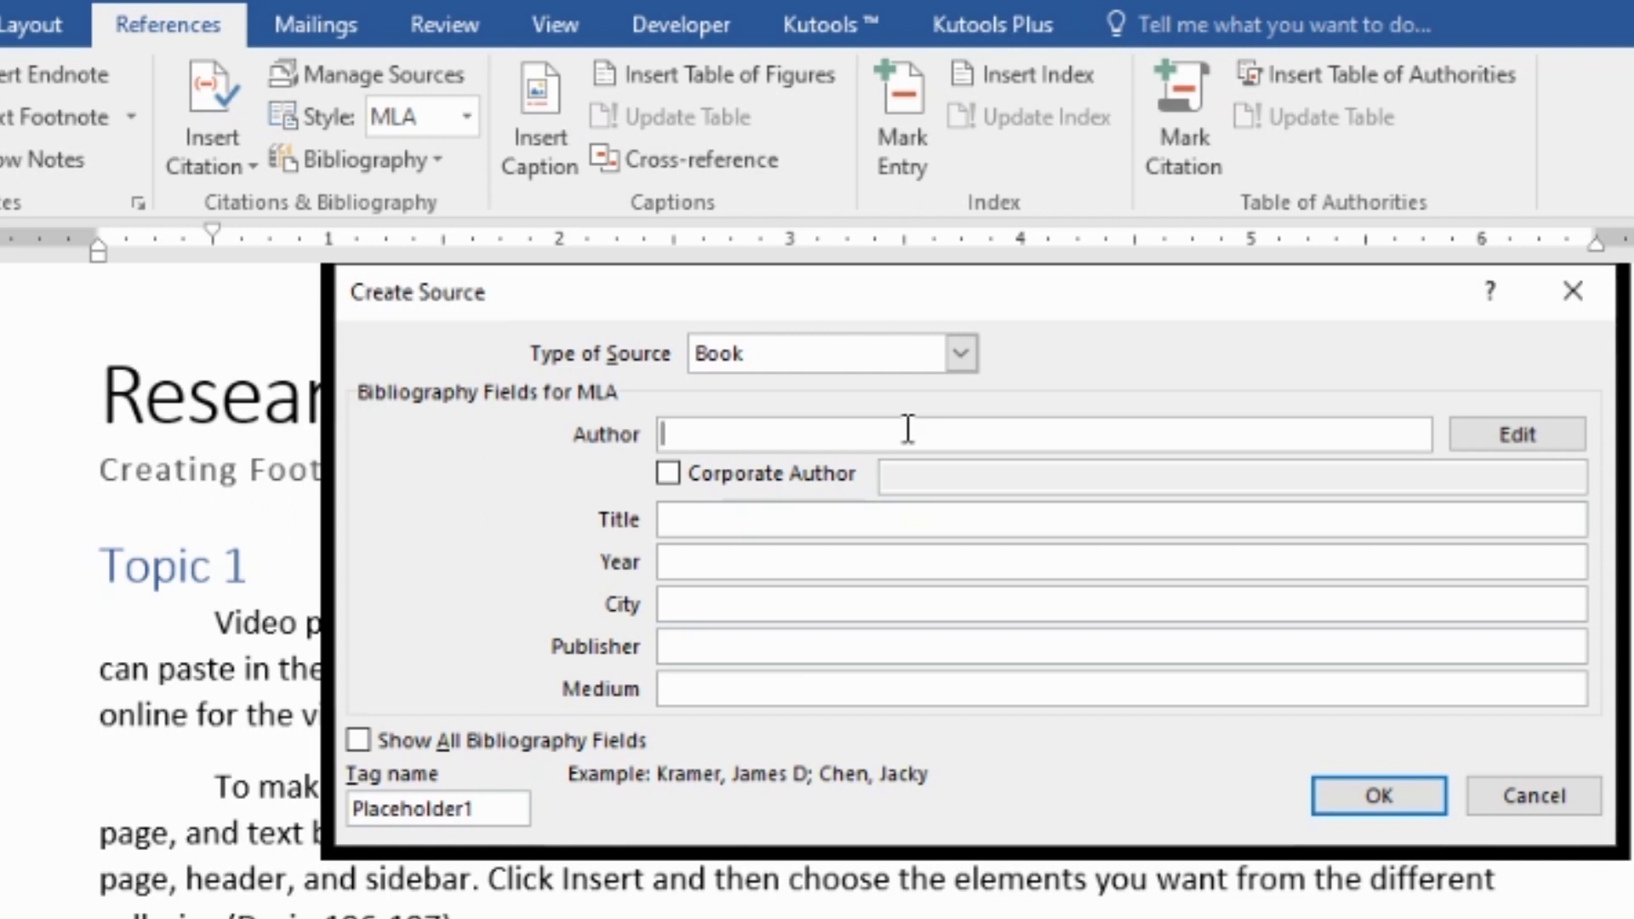
pyautogui.click(1520, 439)
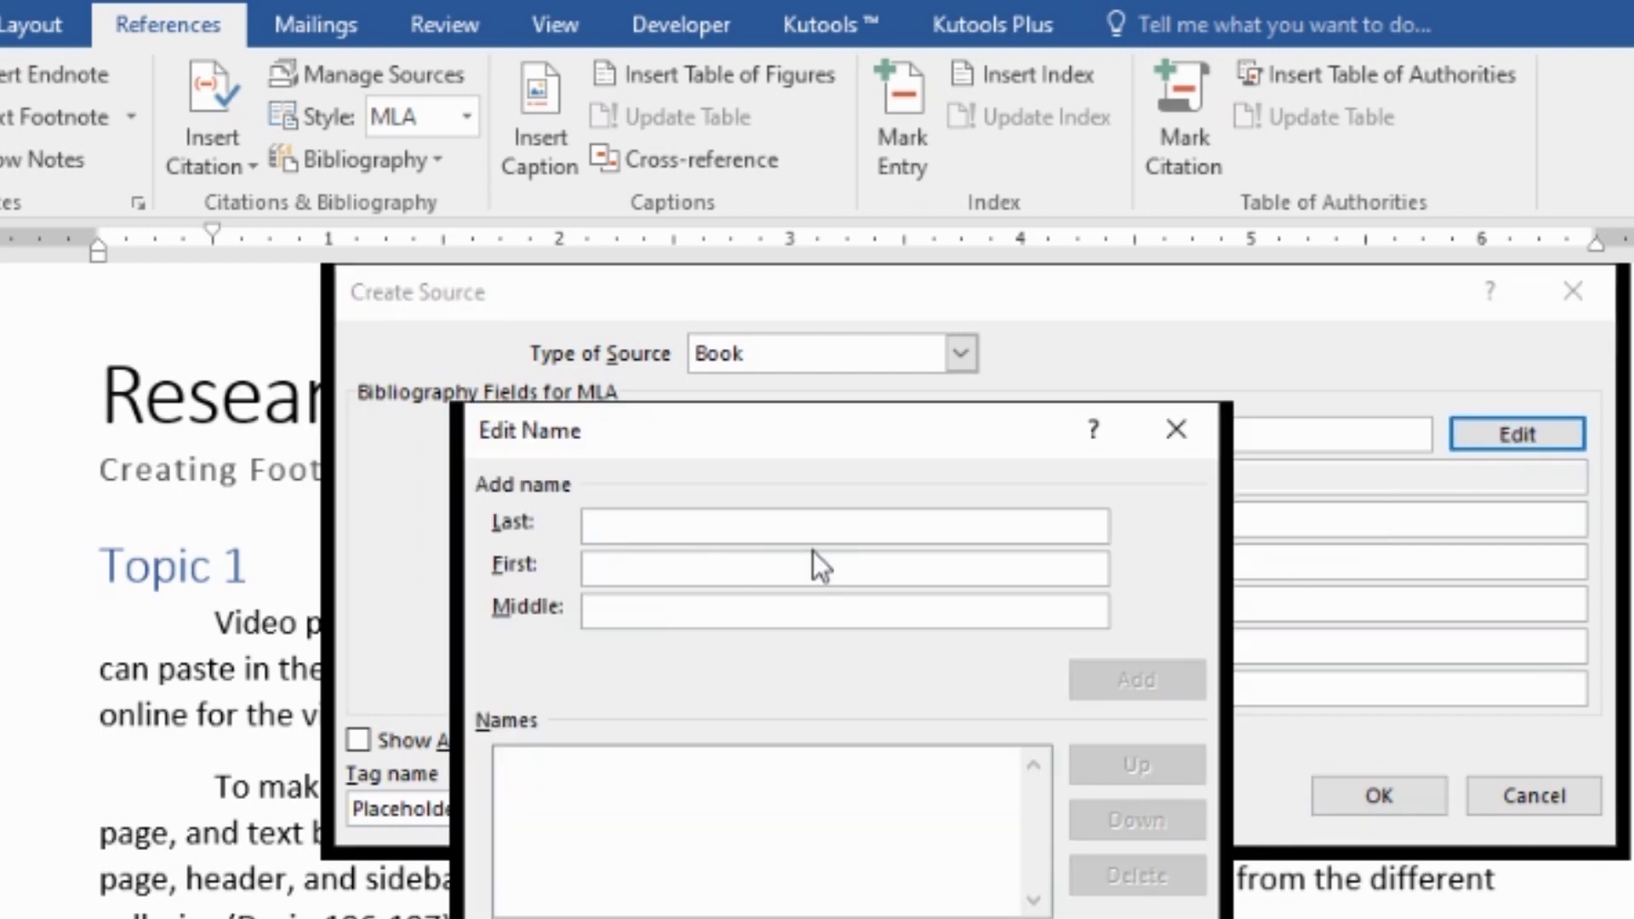
pyautogui.write('Cofrn')
pyautogui.press('BackSpace')
pyautogui.write('frey')
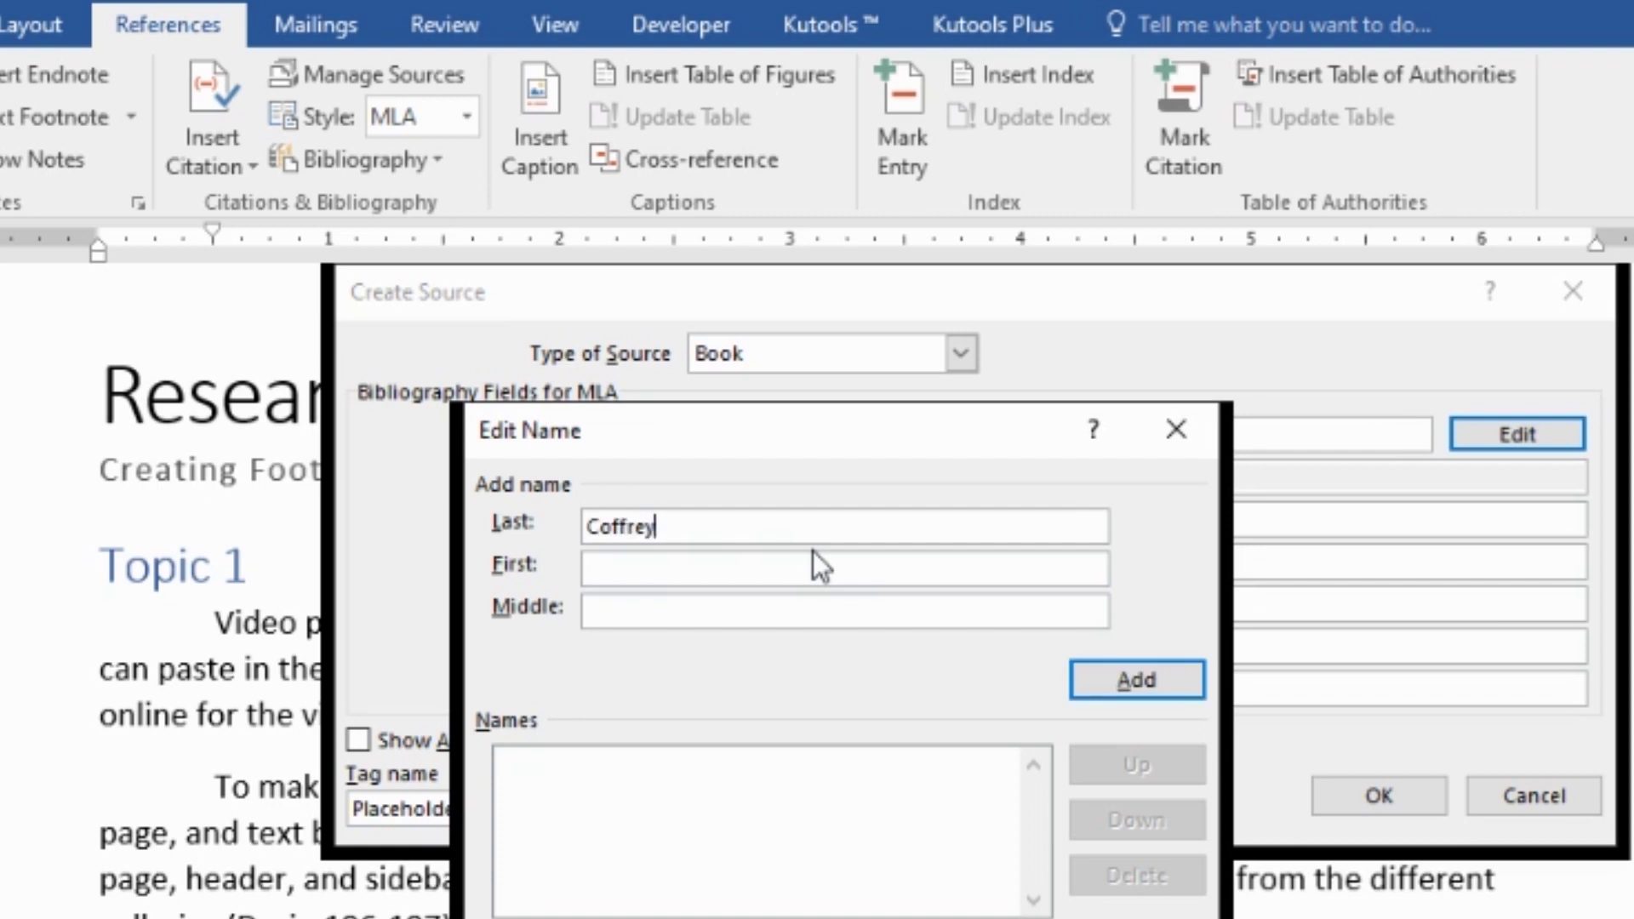
pyautogui.press('Tab')
pyautogui.write('Frank')
# - Add the author to the names list and confirm the Edit Name dialog
pyautogui.press('Tab')
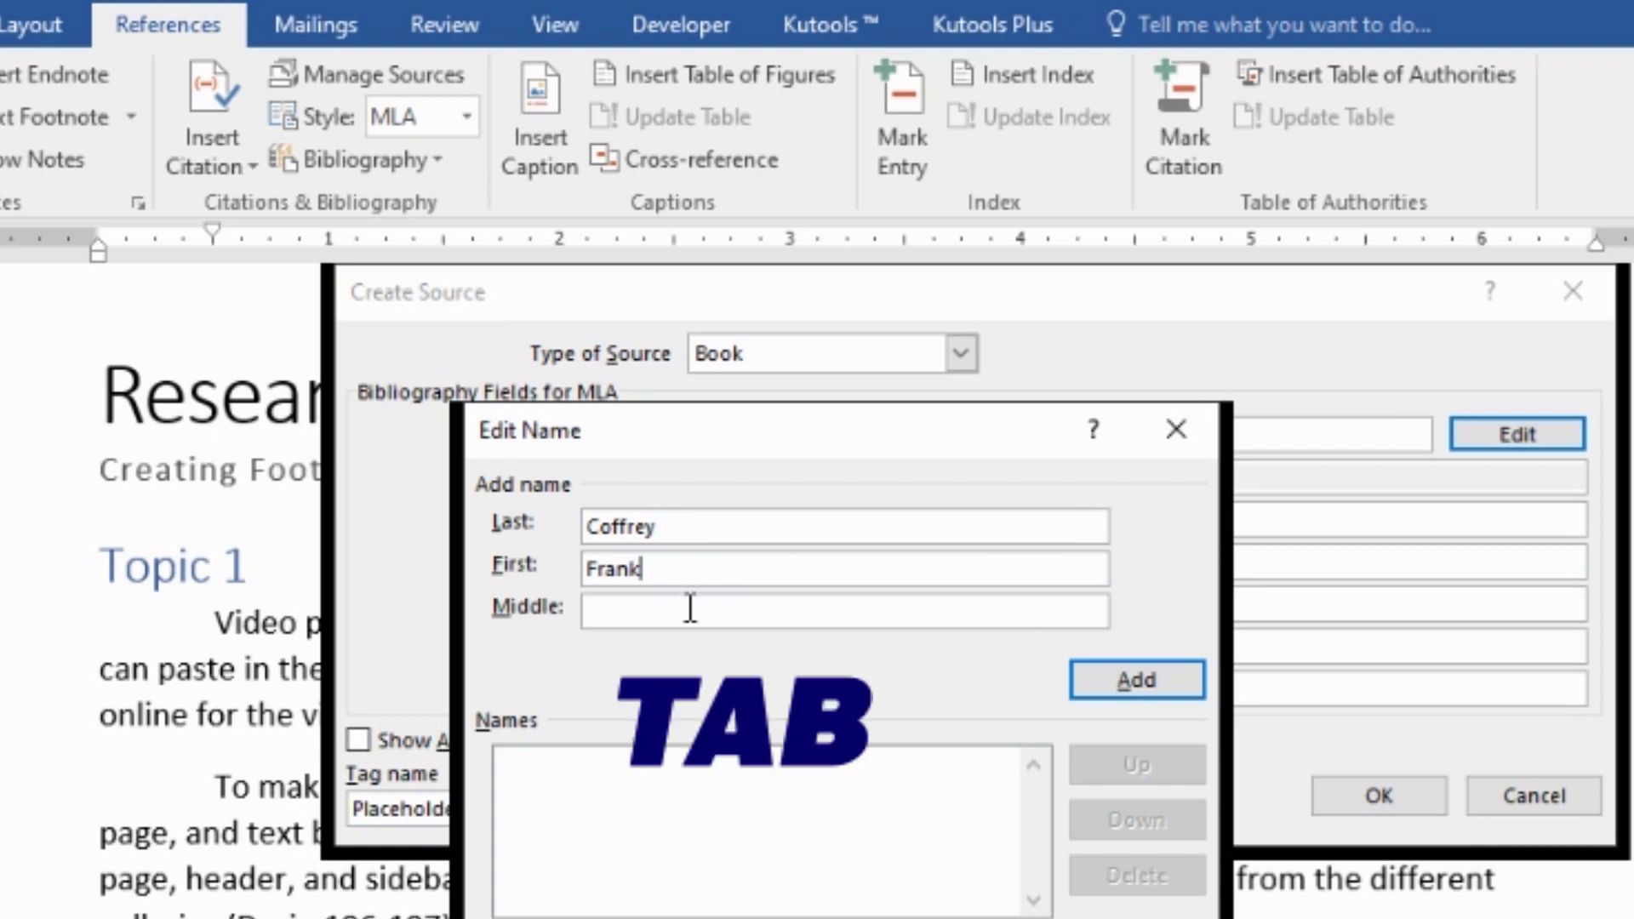
pyautogui.press('Tab')
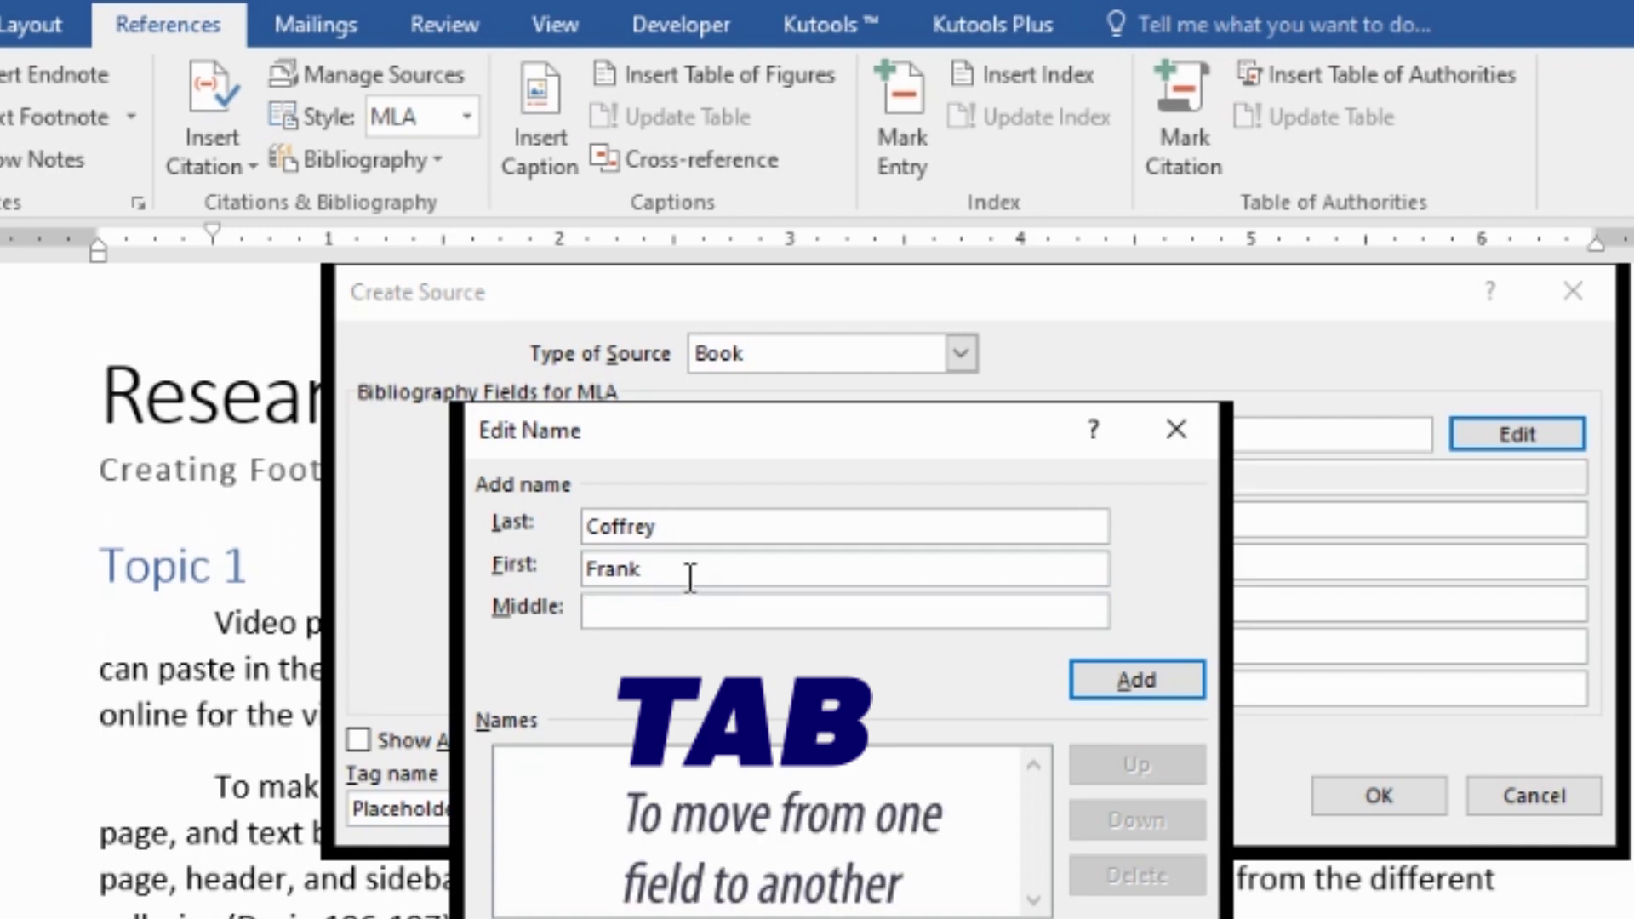
pyautogui.click(690, 577)
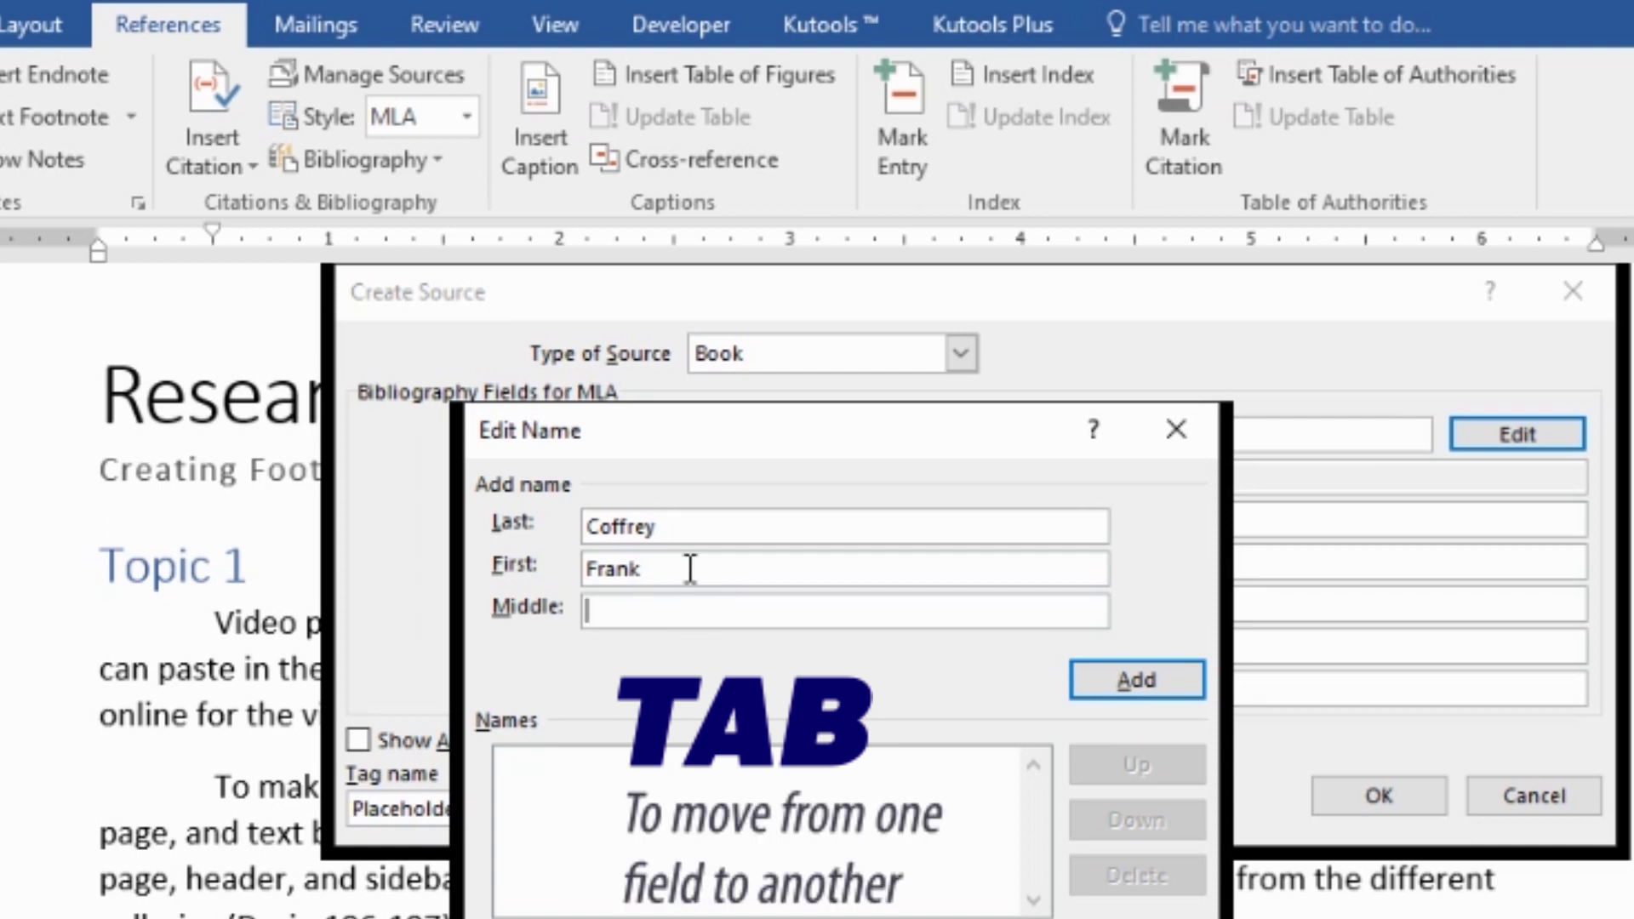
pyautogui.click(690, 568)
pyautogui.press('Tab')
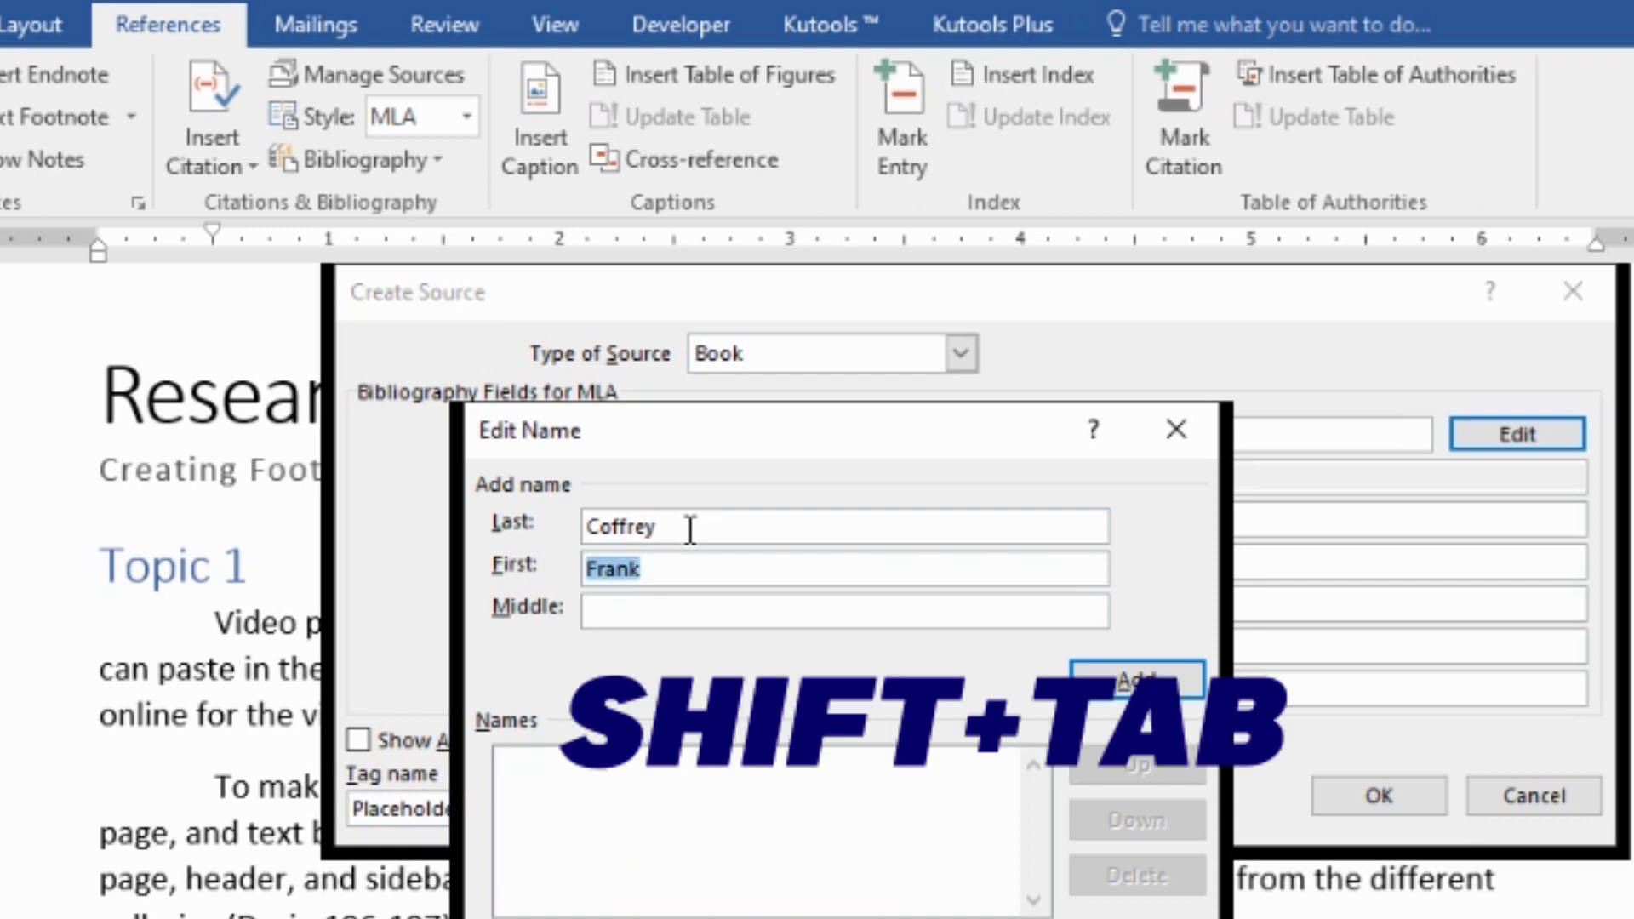
pyautogui.hotkey('shift', 'Tab')
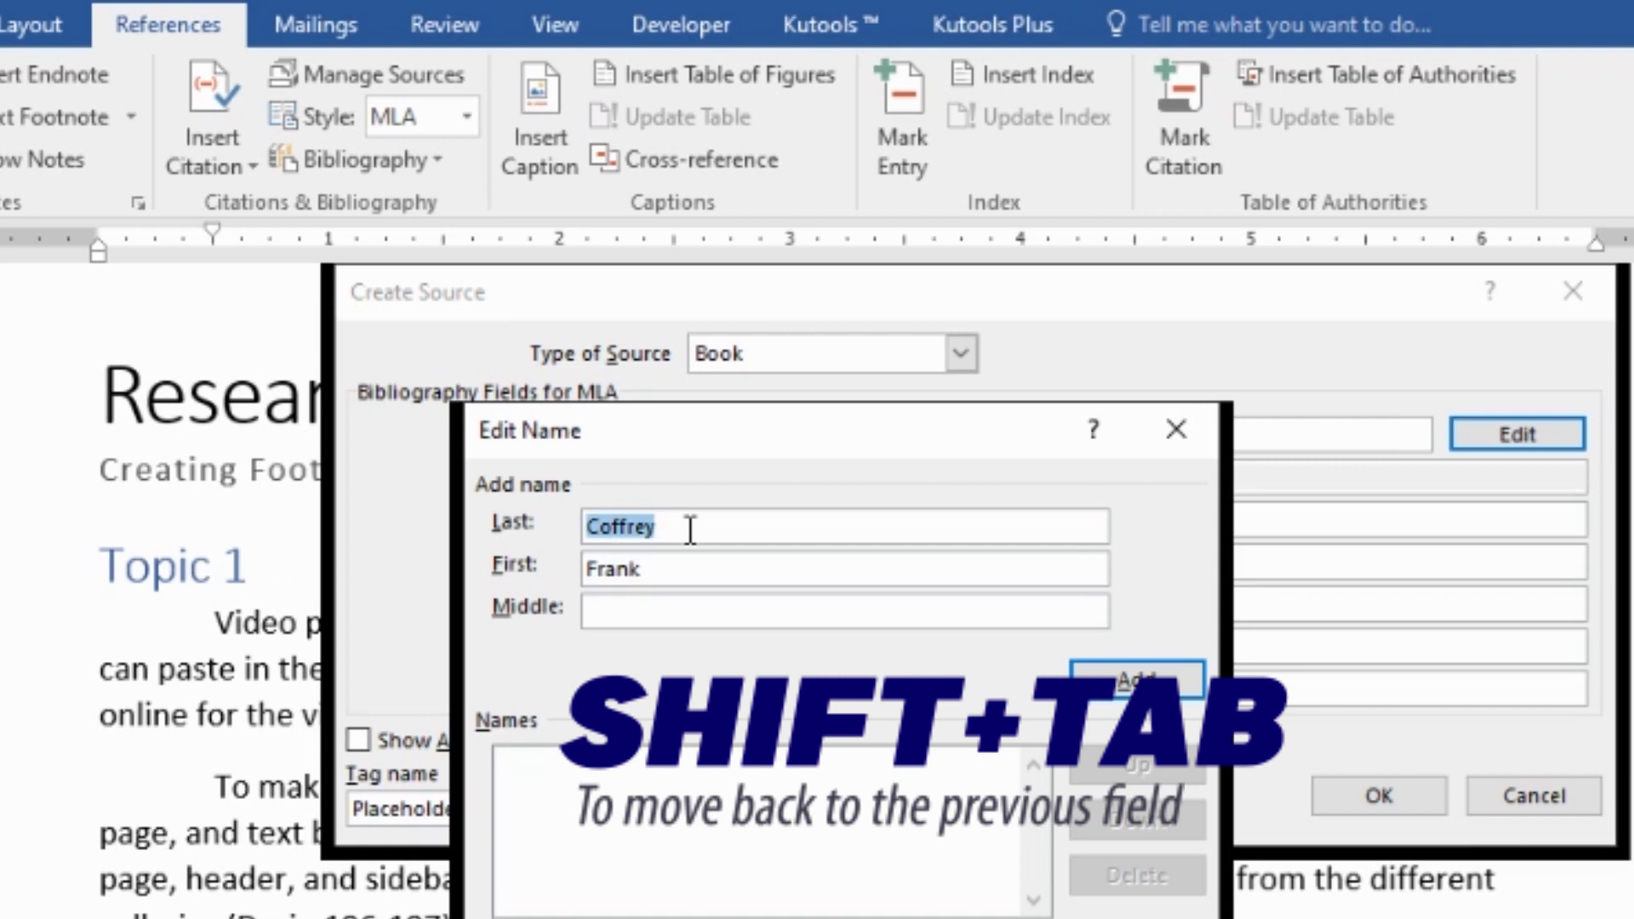
pyautogui.press('Tab')
pyautogui.press('Tab')
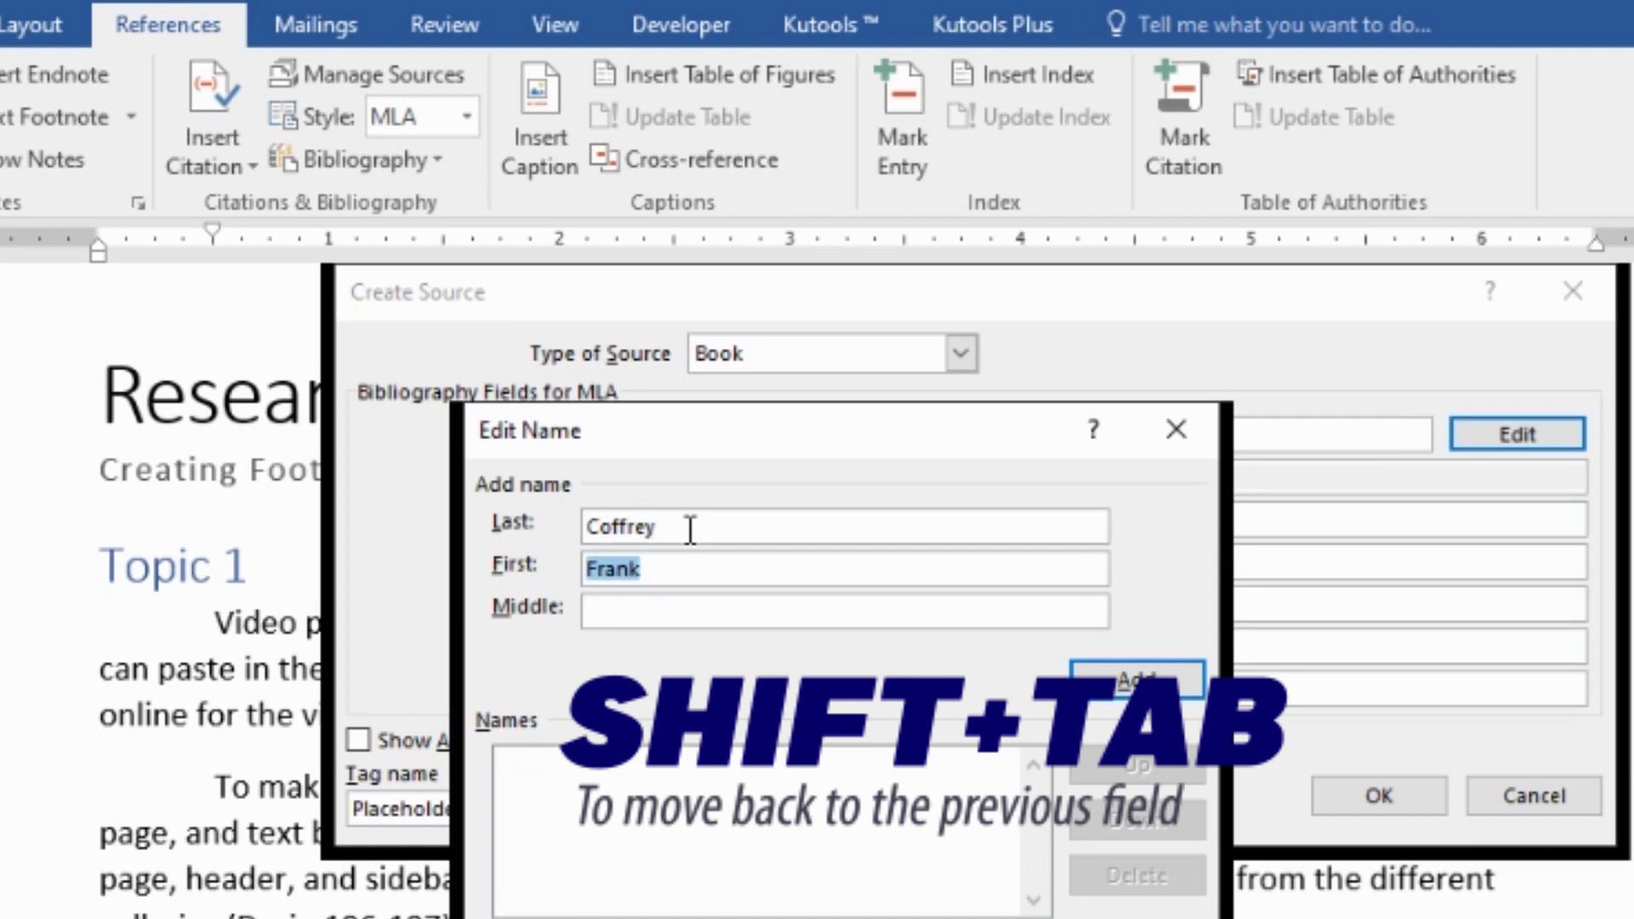
pyautogui.hotkey('shift', 'Tab')
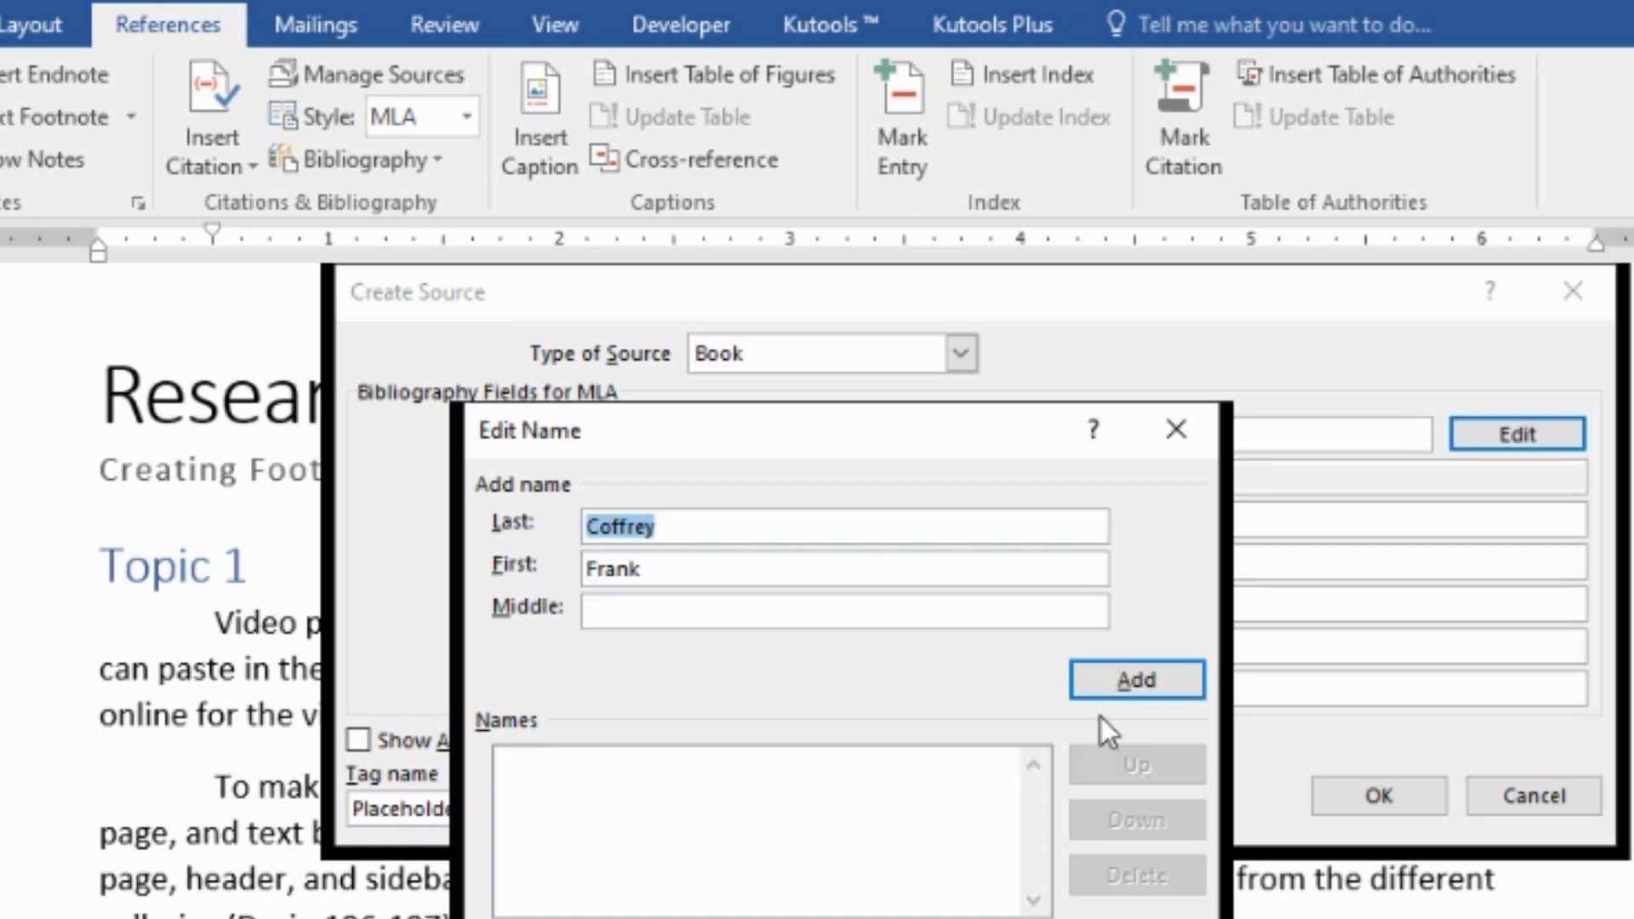
pyautogui.click(1098, 685)
pyautogui.press('Return')
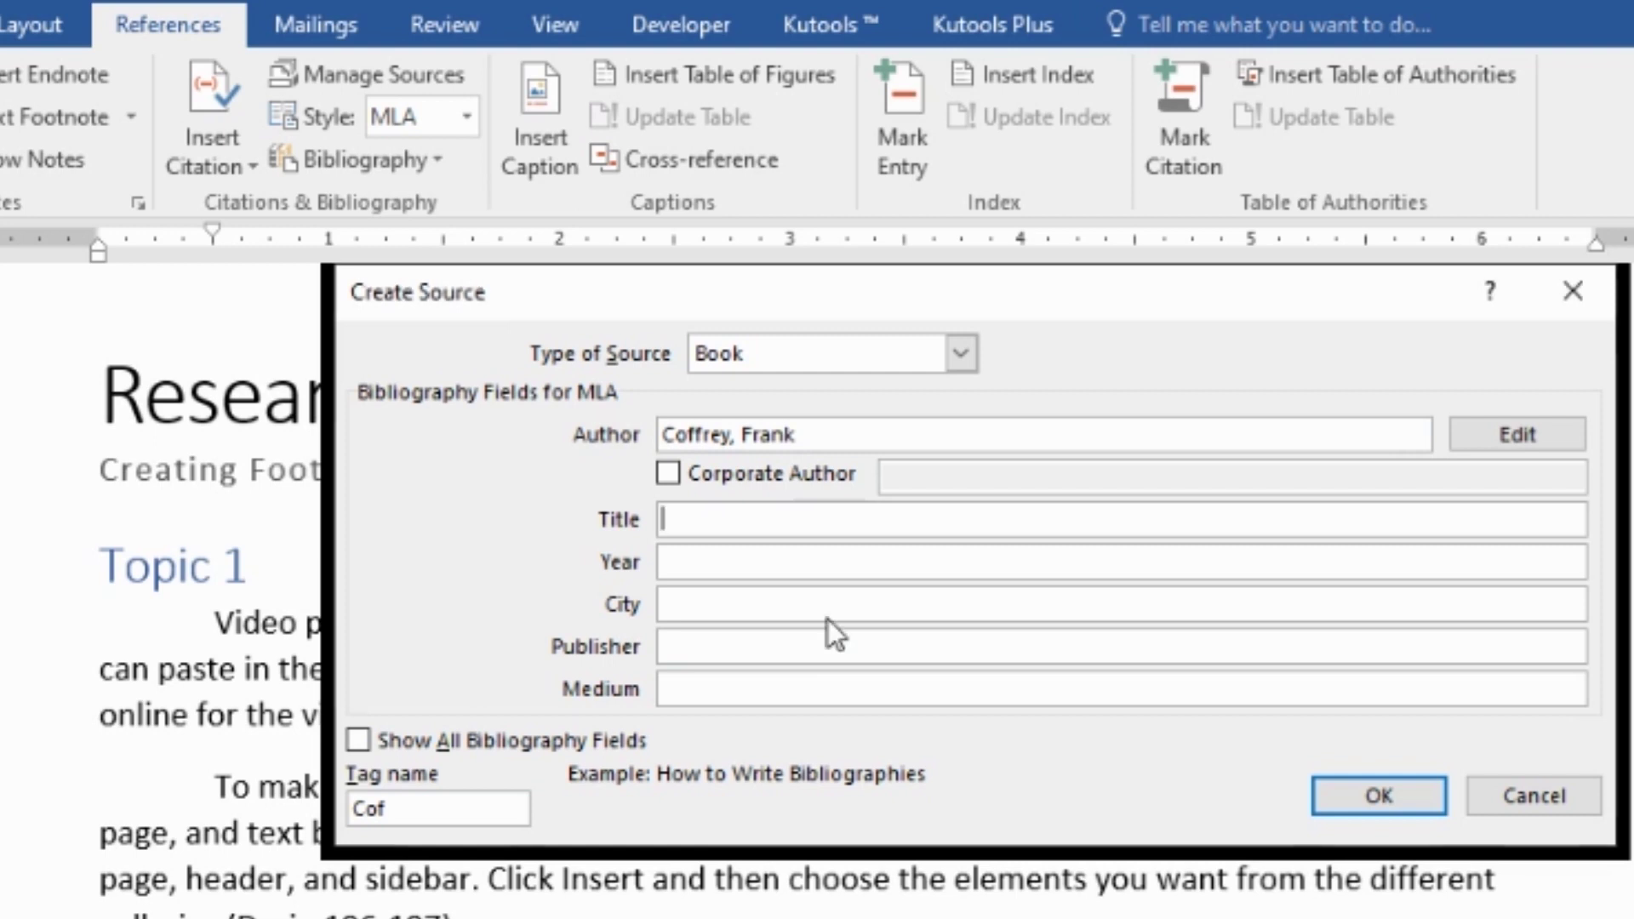
# - Fill in 'The Complete Idiot's Guide', 1998, Legazpi, Vibal's Publishing, and save the source
pyautogui.write('The Comple')
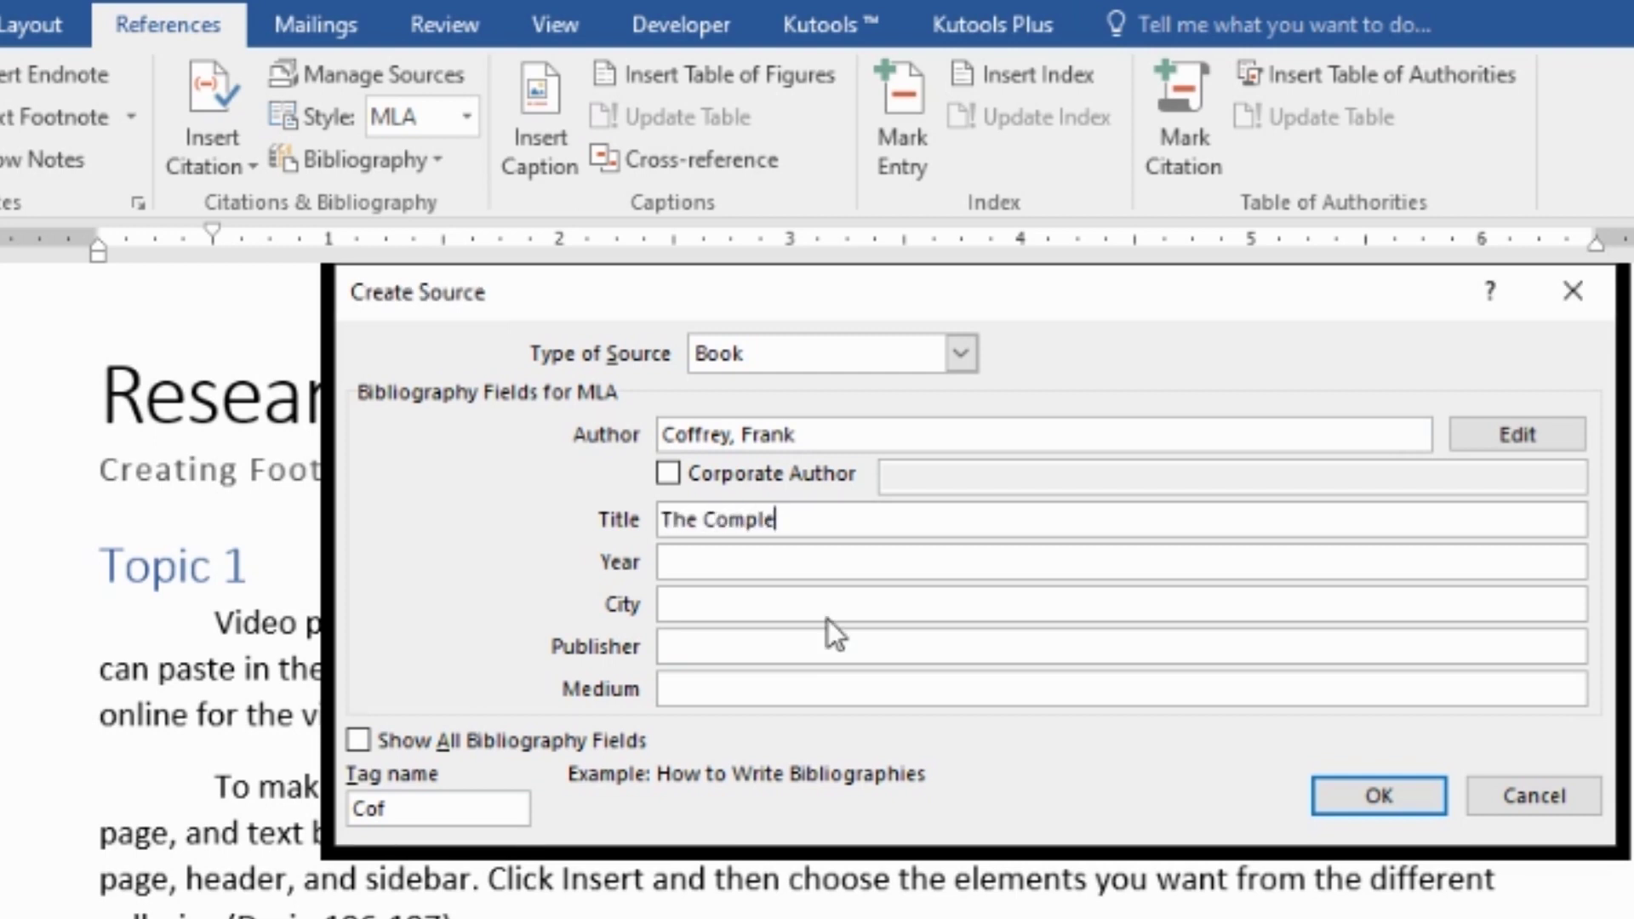
pyautogui.write("te Idiot's Guide")
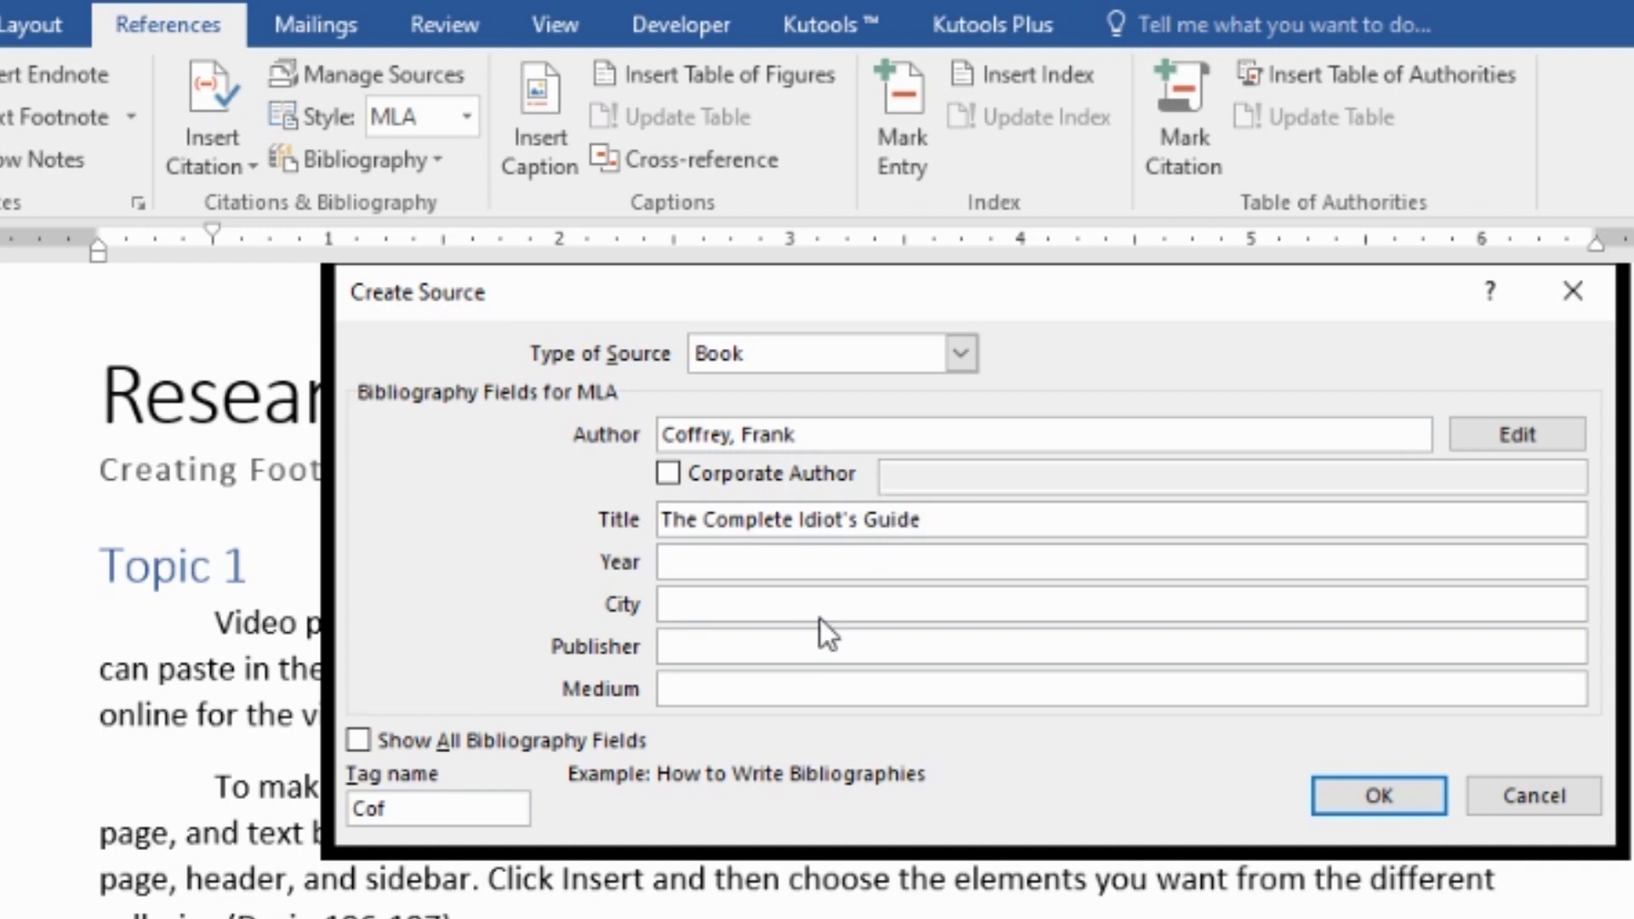
pyautogui.click(796, 569)
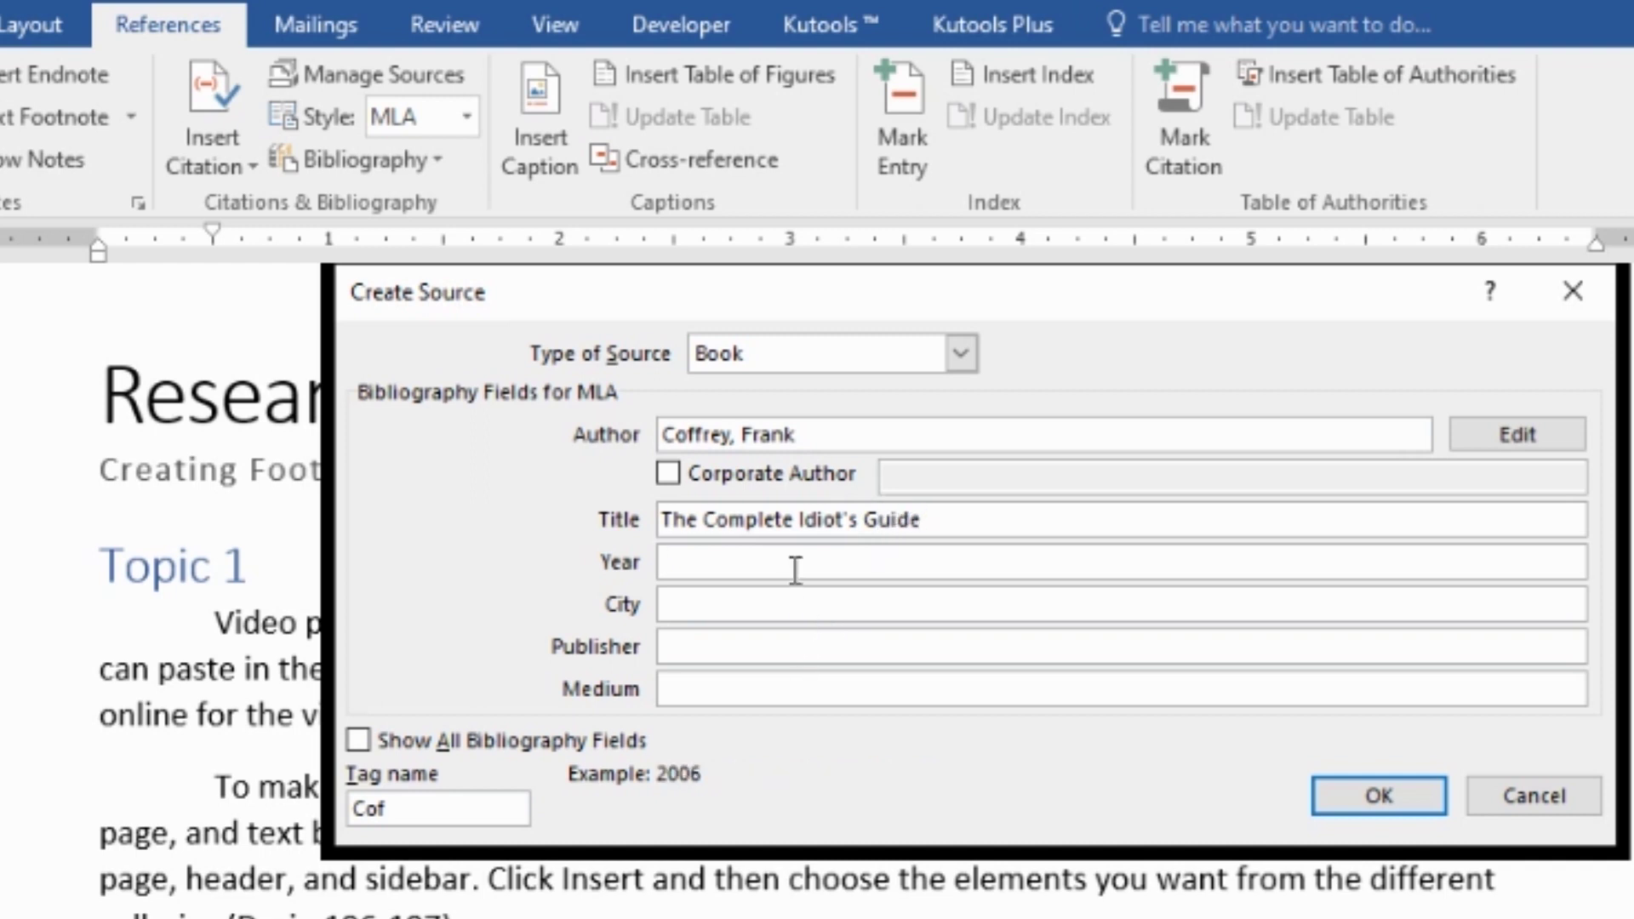
pyautogui.write('1998')
pyautogui.click(787, 606)
pyautogui.write('Legazpi')
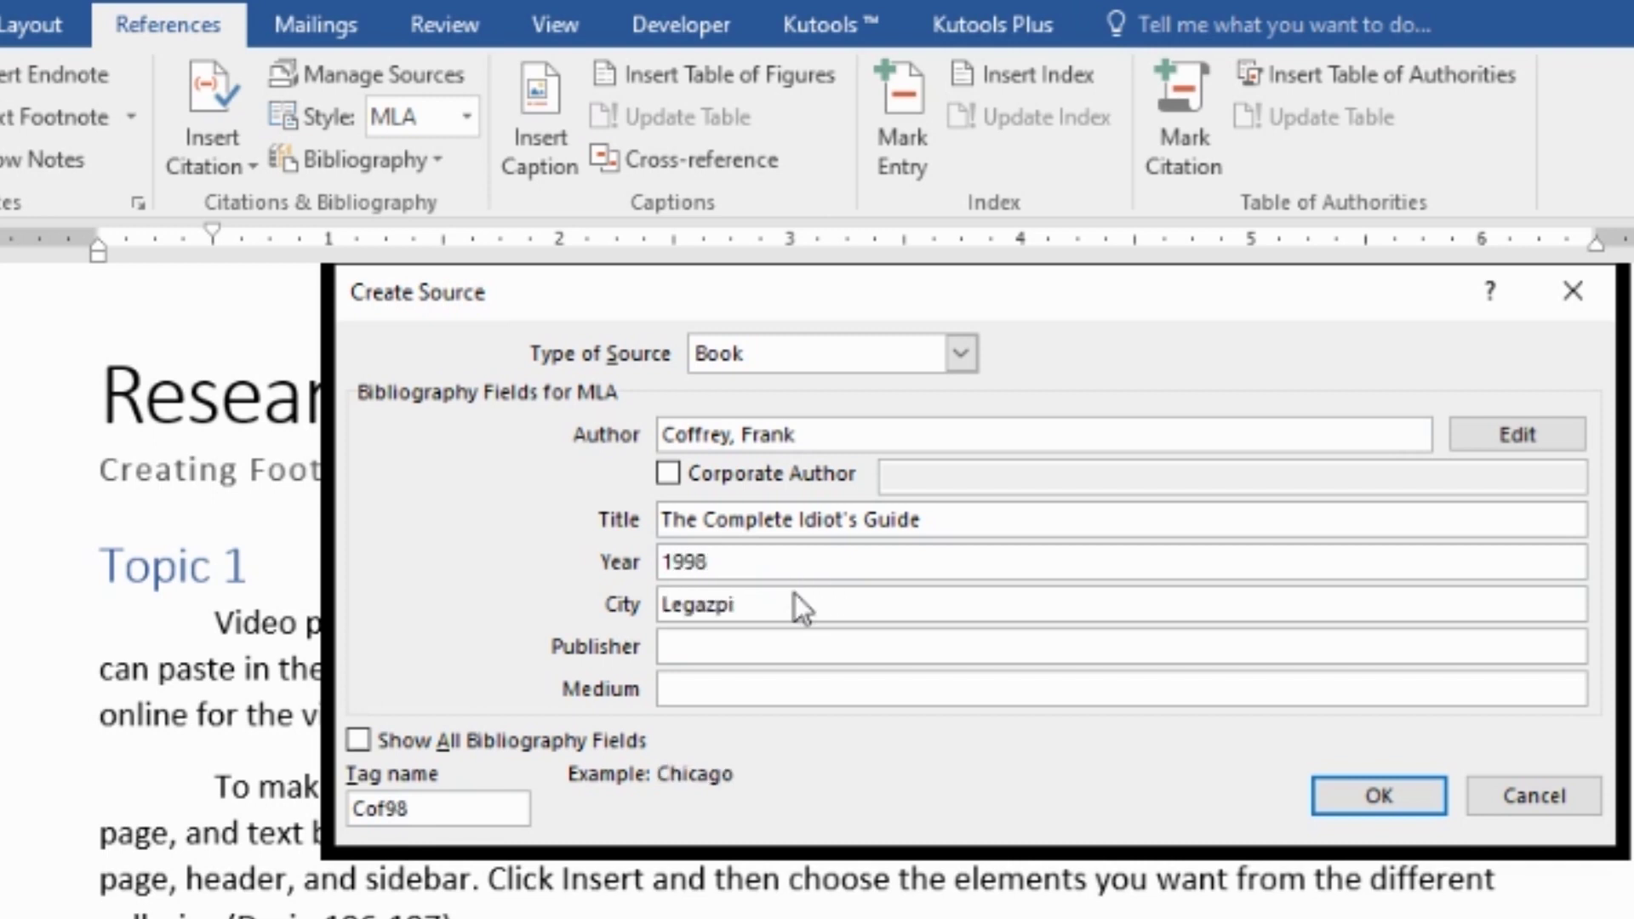
pyautogui.press('Tab')
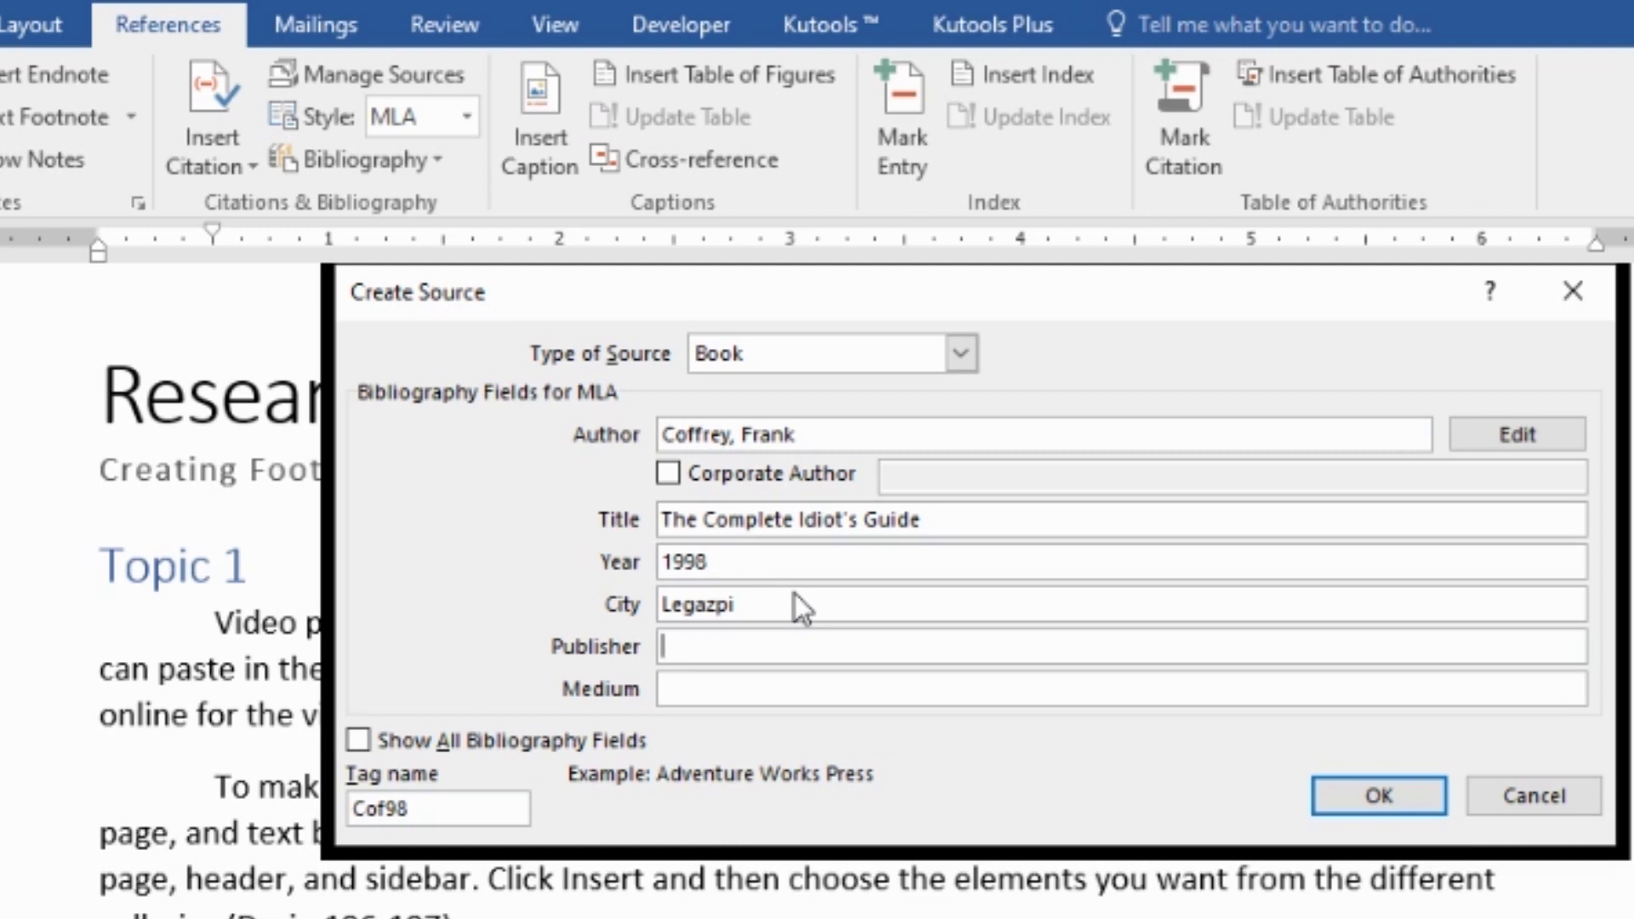
pyautogui.write("Vibal's Publisch")
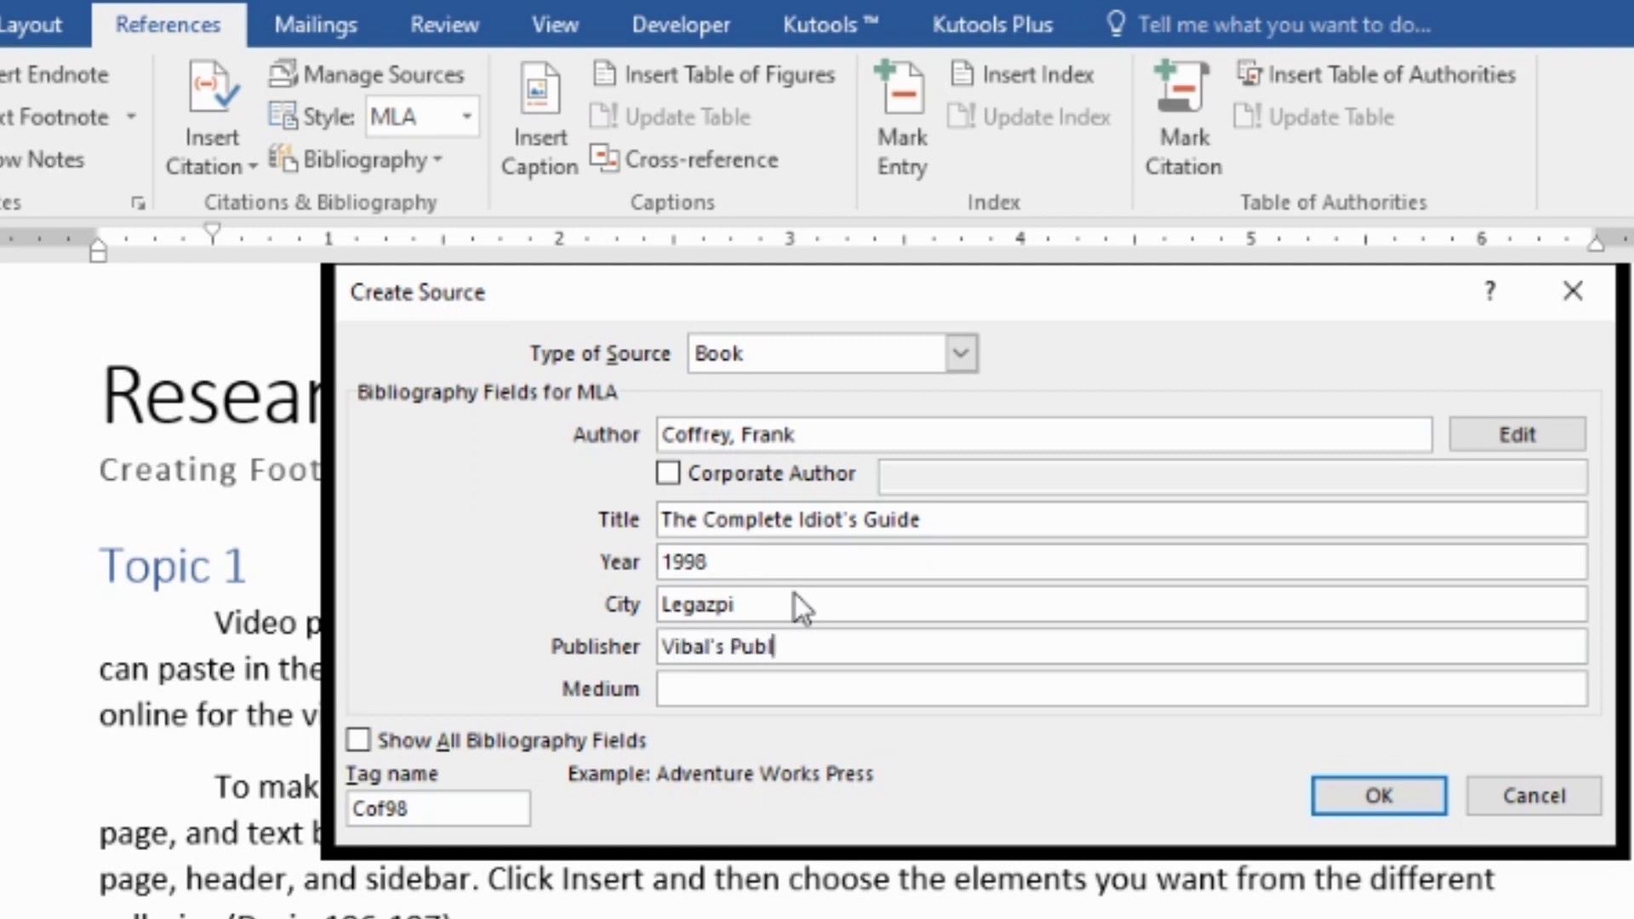
pyautogui.press('BackSpace')
pyautogui.press('BackSpace')
pyautogui.press('BackSpace')
pyautogui.press('BackSpace')
pyautogui.write('ishing')
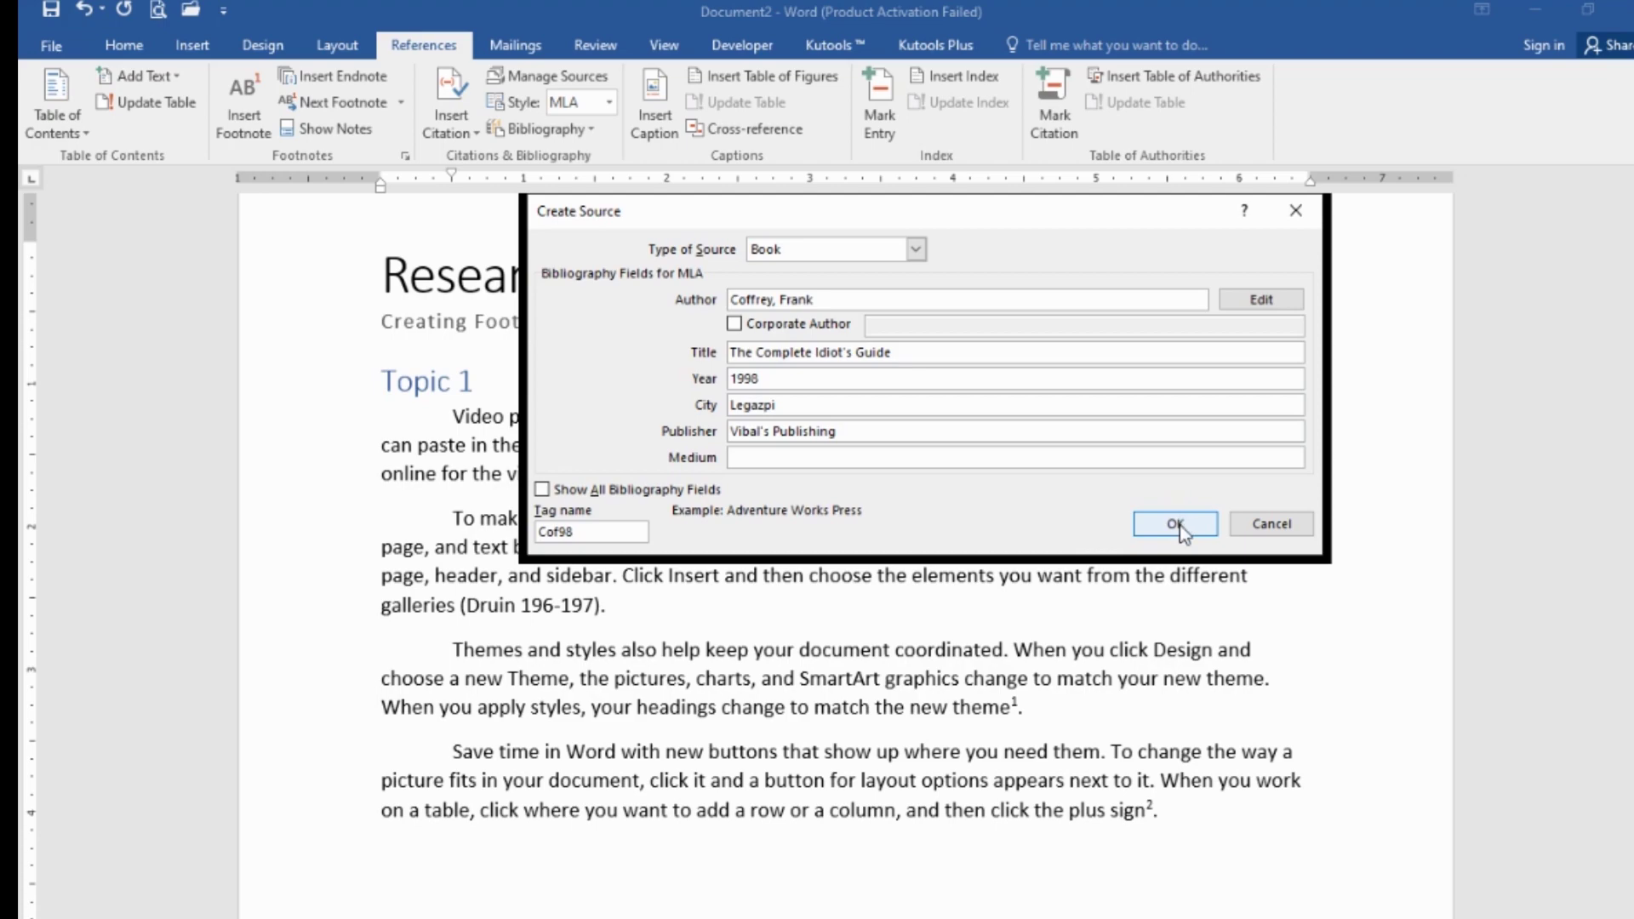
pyautogui.click(1327, 796)
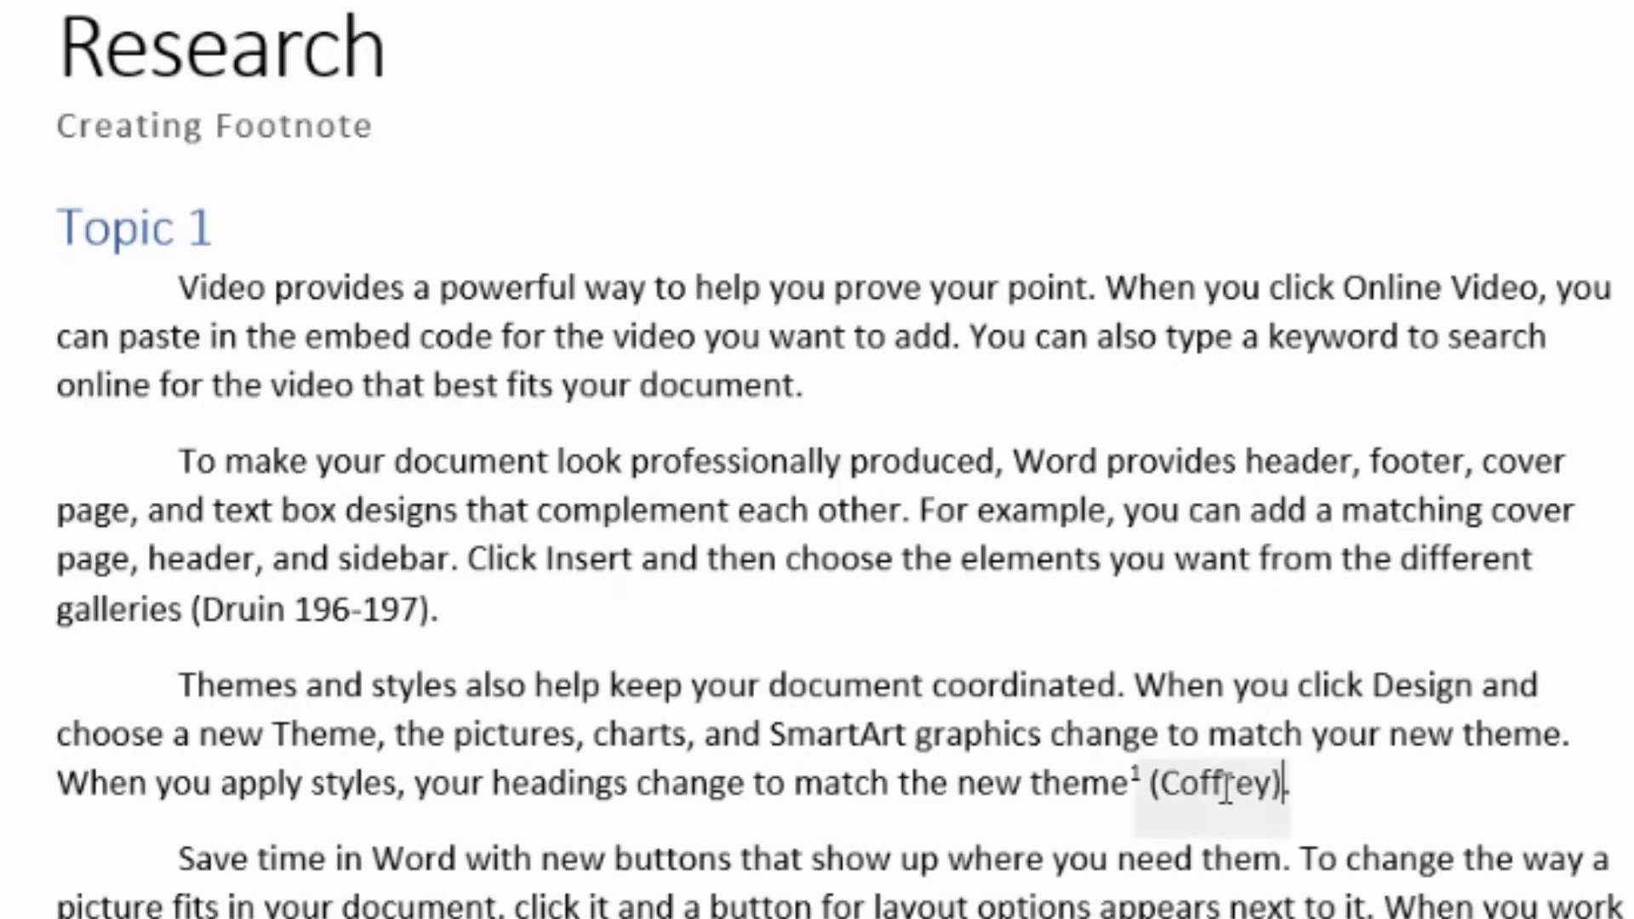
# - Edit the Coffrey citation to include pages 80-85, then return to the text
pyautogui.click(1221, 804)
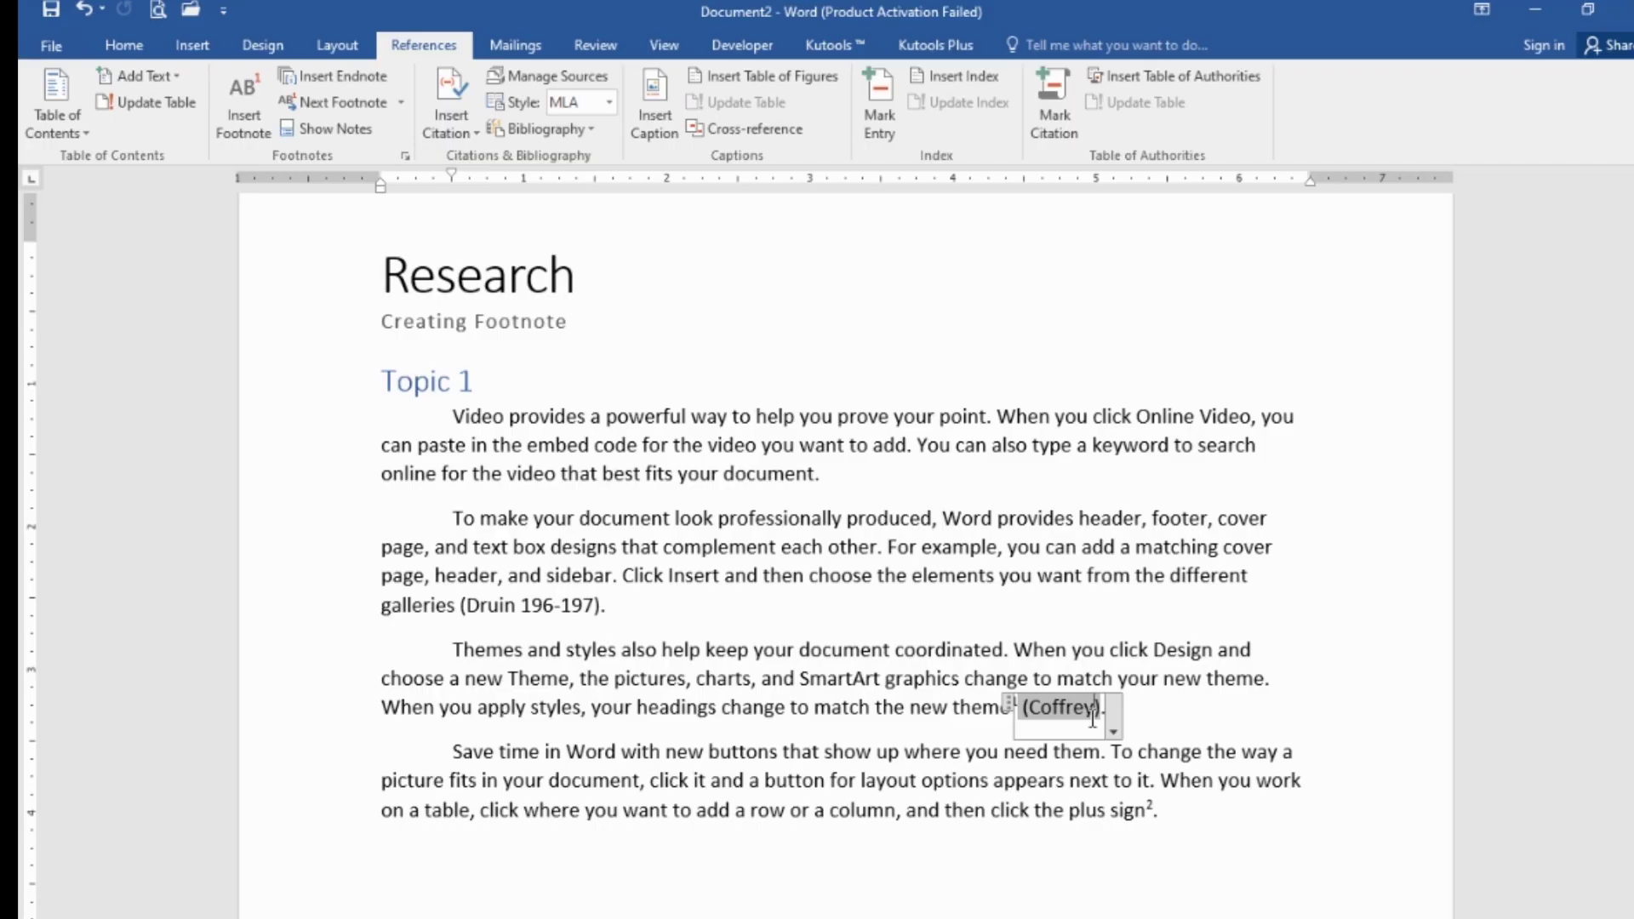
pyautogui.rightClick(1093, 718)
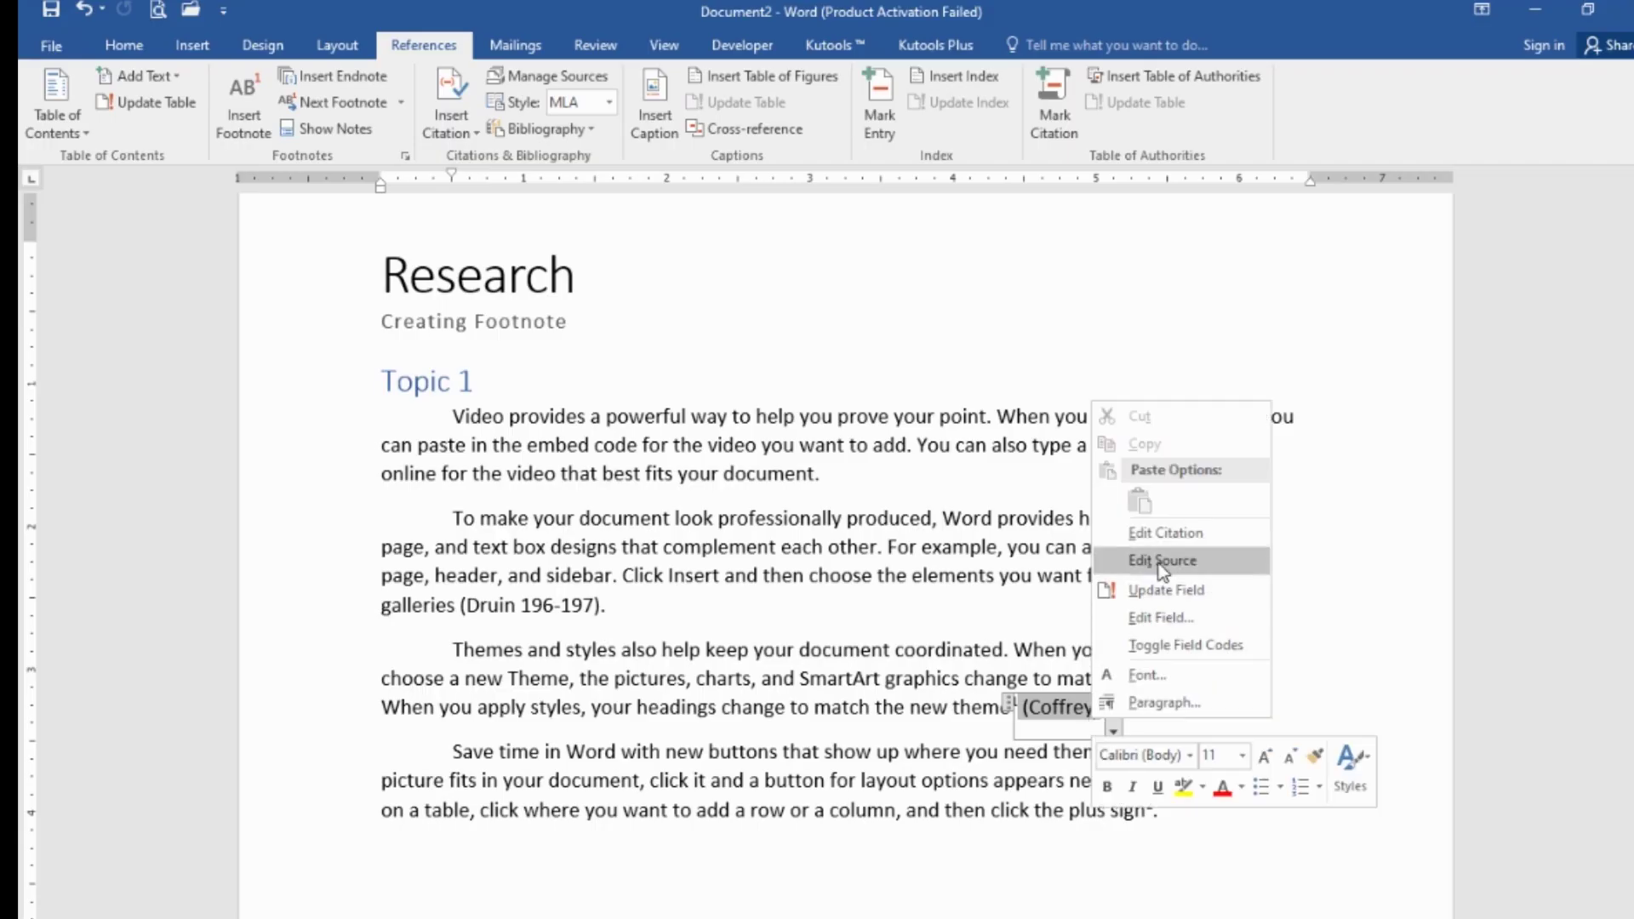
pyautogui.click(1169, 544)
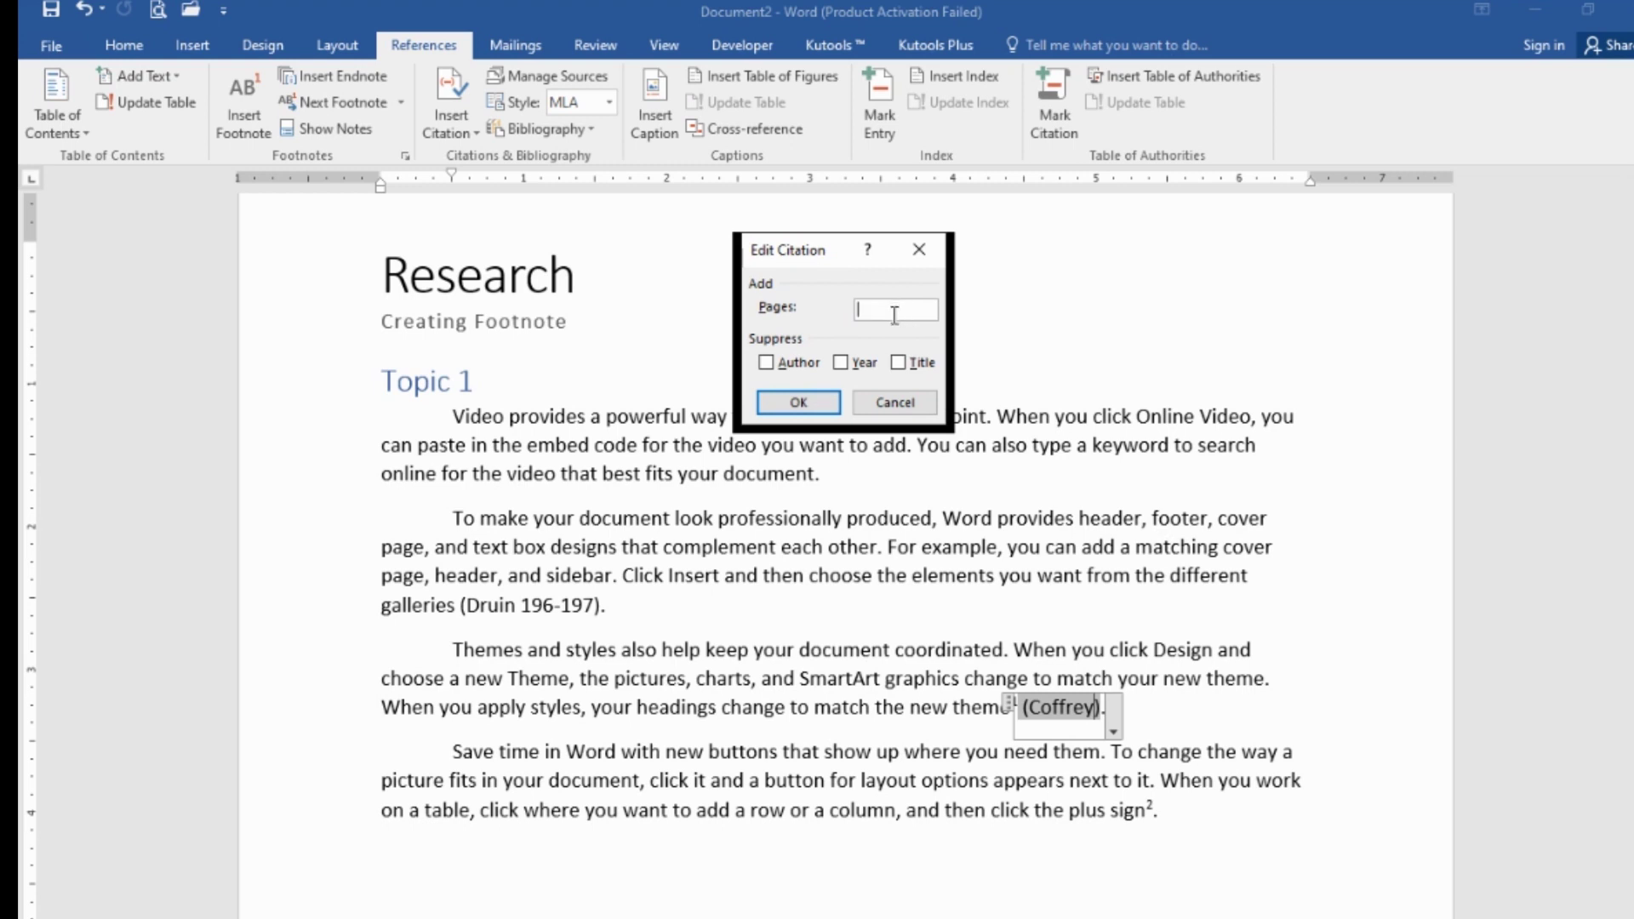
pyautogui.write('80-85')
pyautogui.click(800, 396)
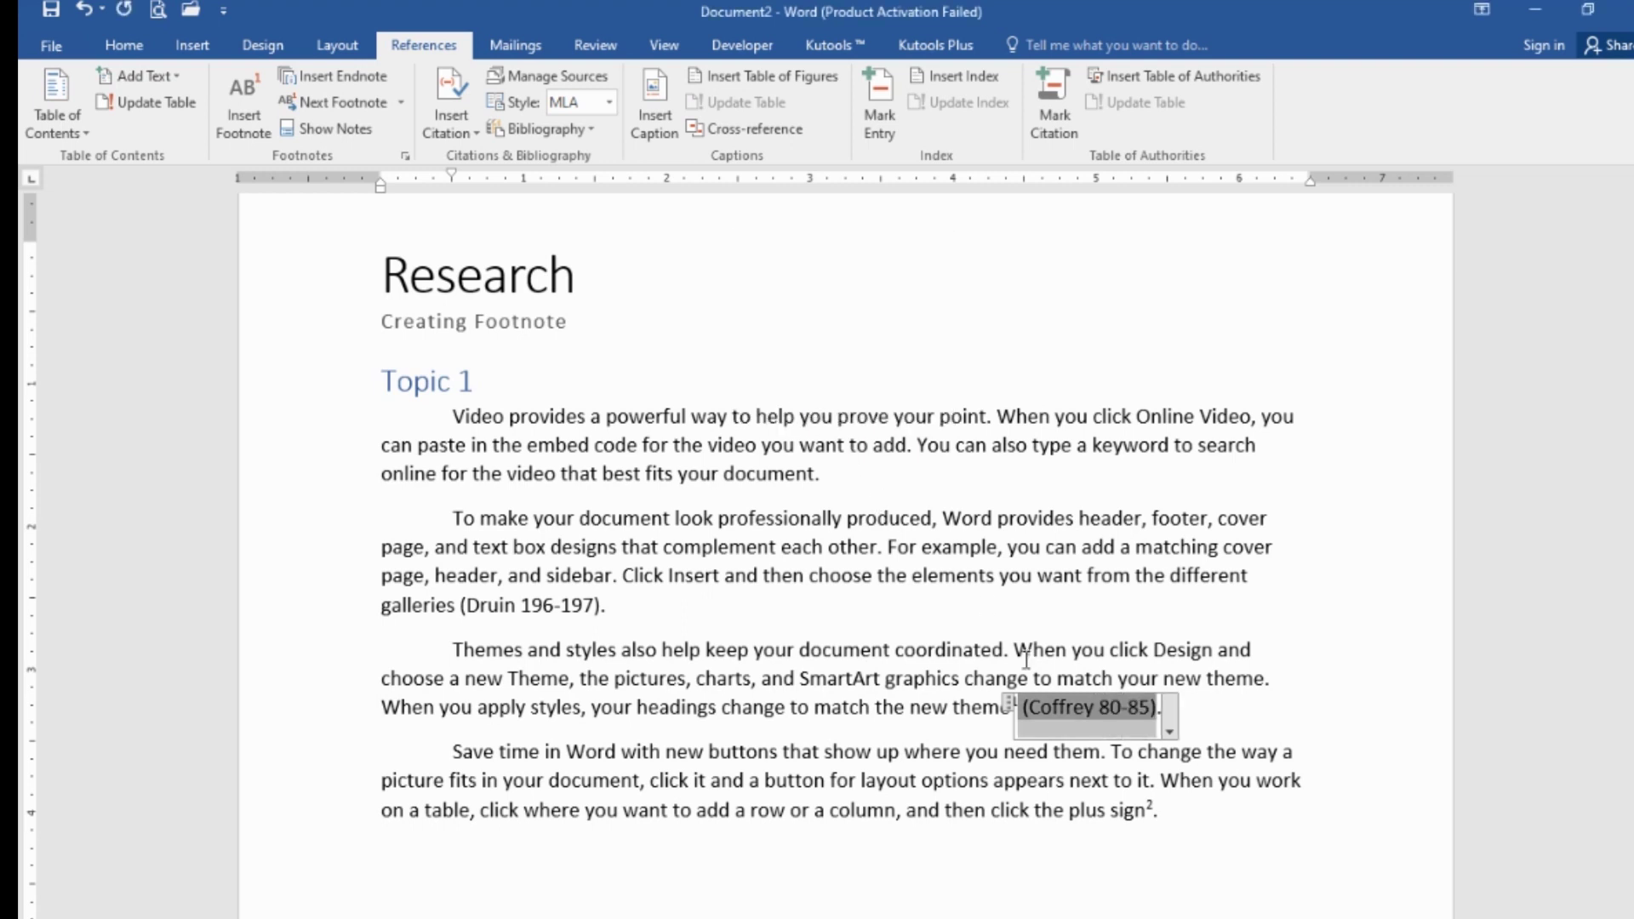
pyautogui.click(733, 609)
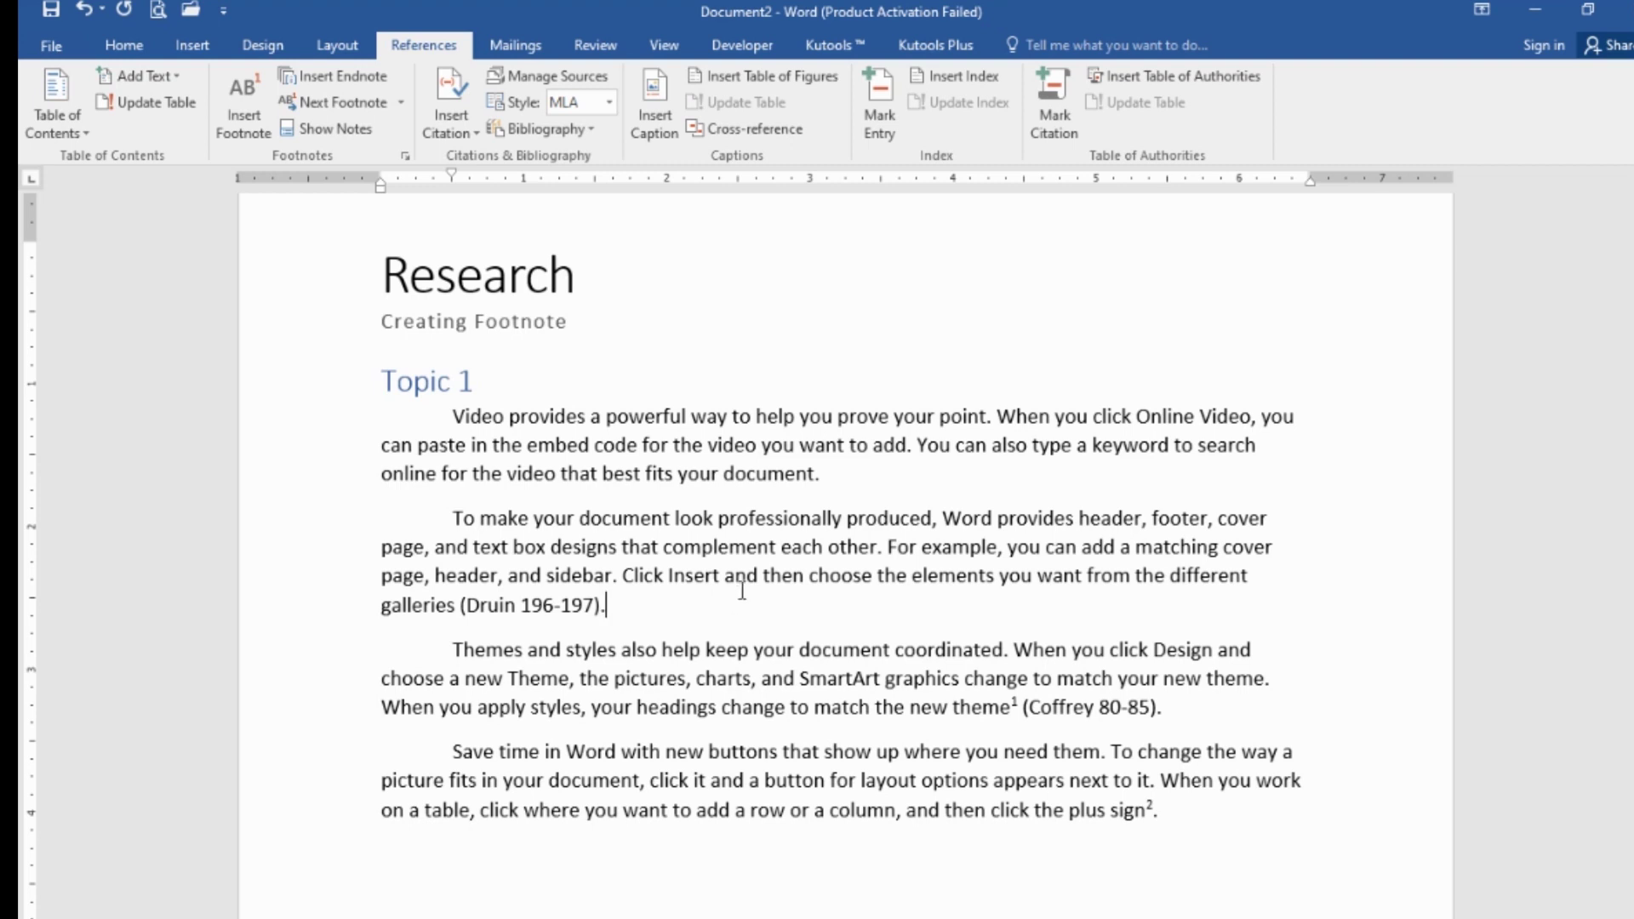
pyautogui.scroll(-2, 732, 604)
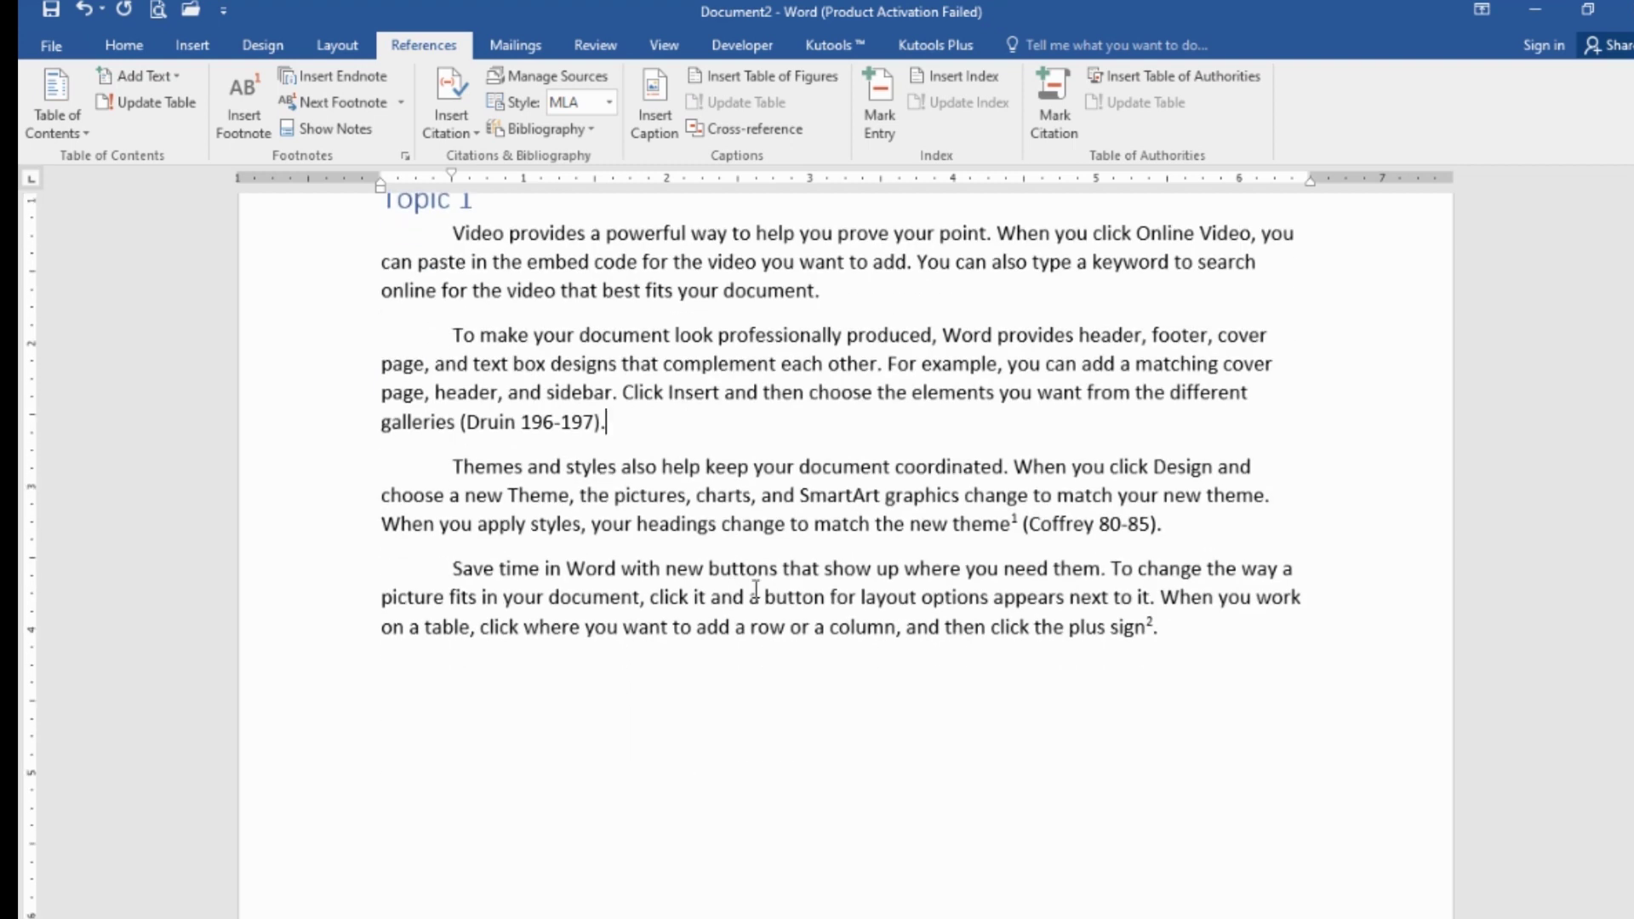
pyautogui.click(1191, 679)
pyautogui.scroll(-3, 879, 726)
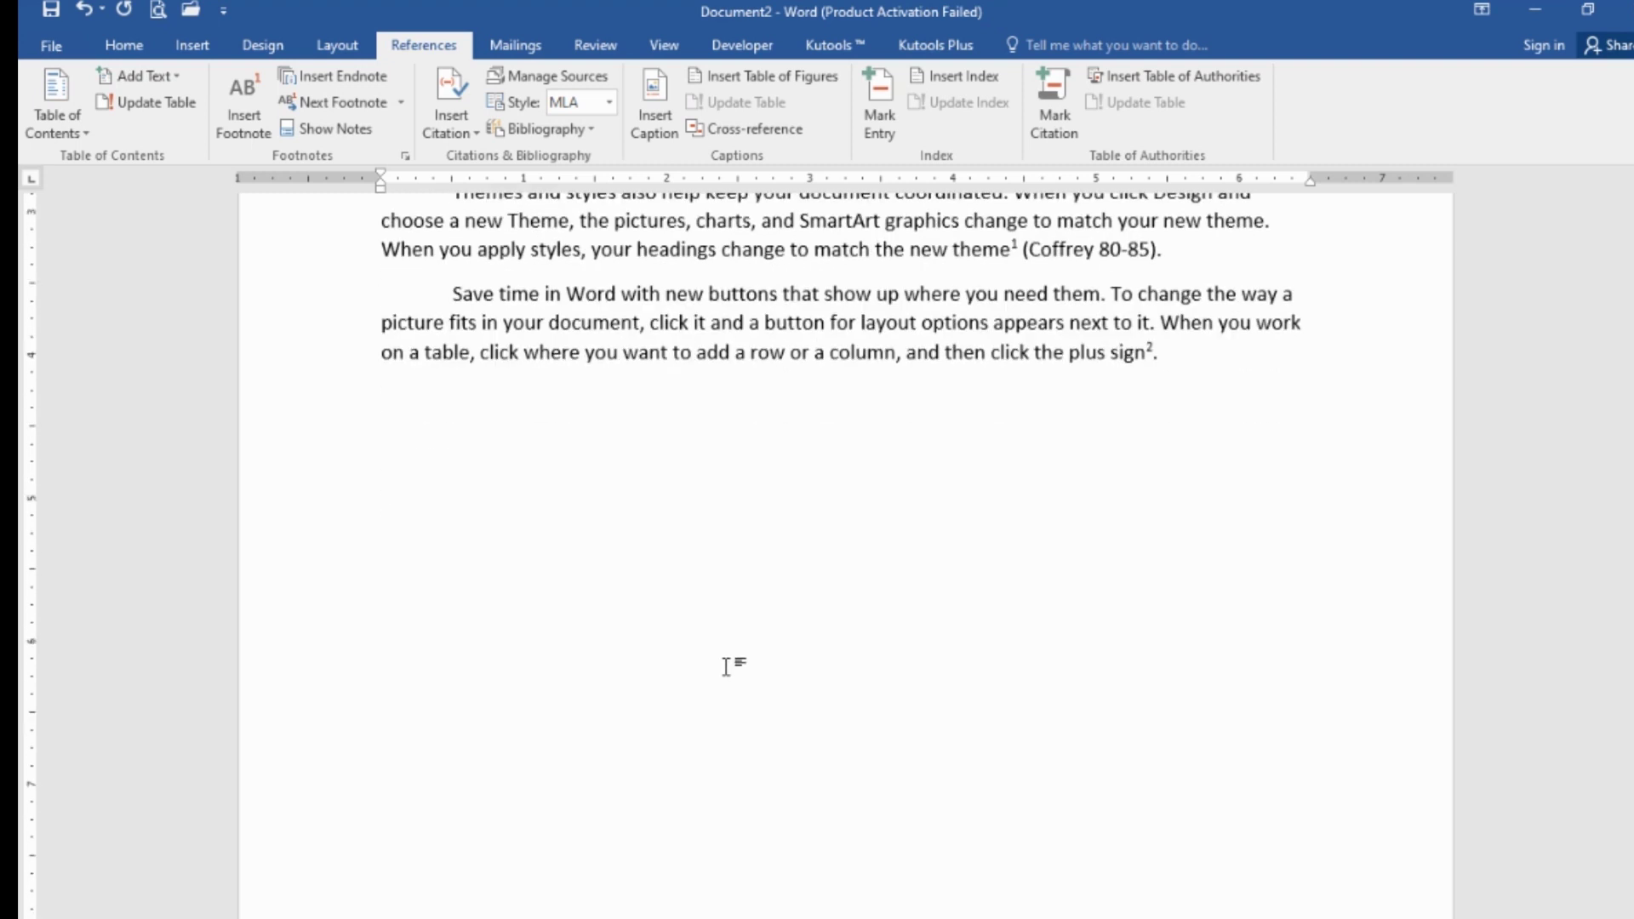
pyautogui.click(731, 677)
# - Insert a page break after the body text's last line
pyautogui.press('BackSpace')
pyautogui.press('BackSpace')
pyautogui.press('BackSpace')
pyautogui.click(202, 46)
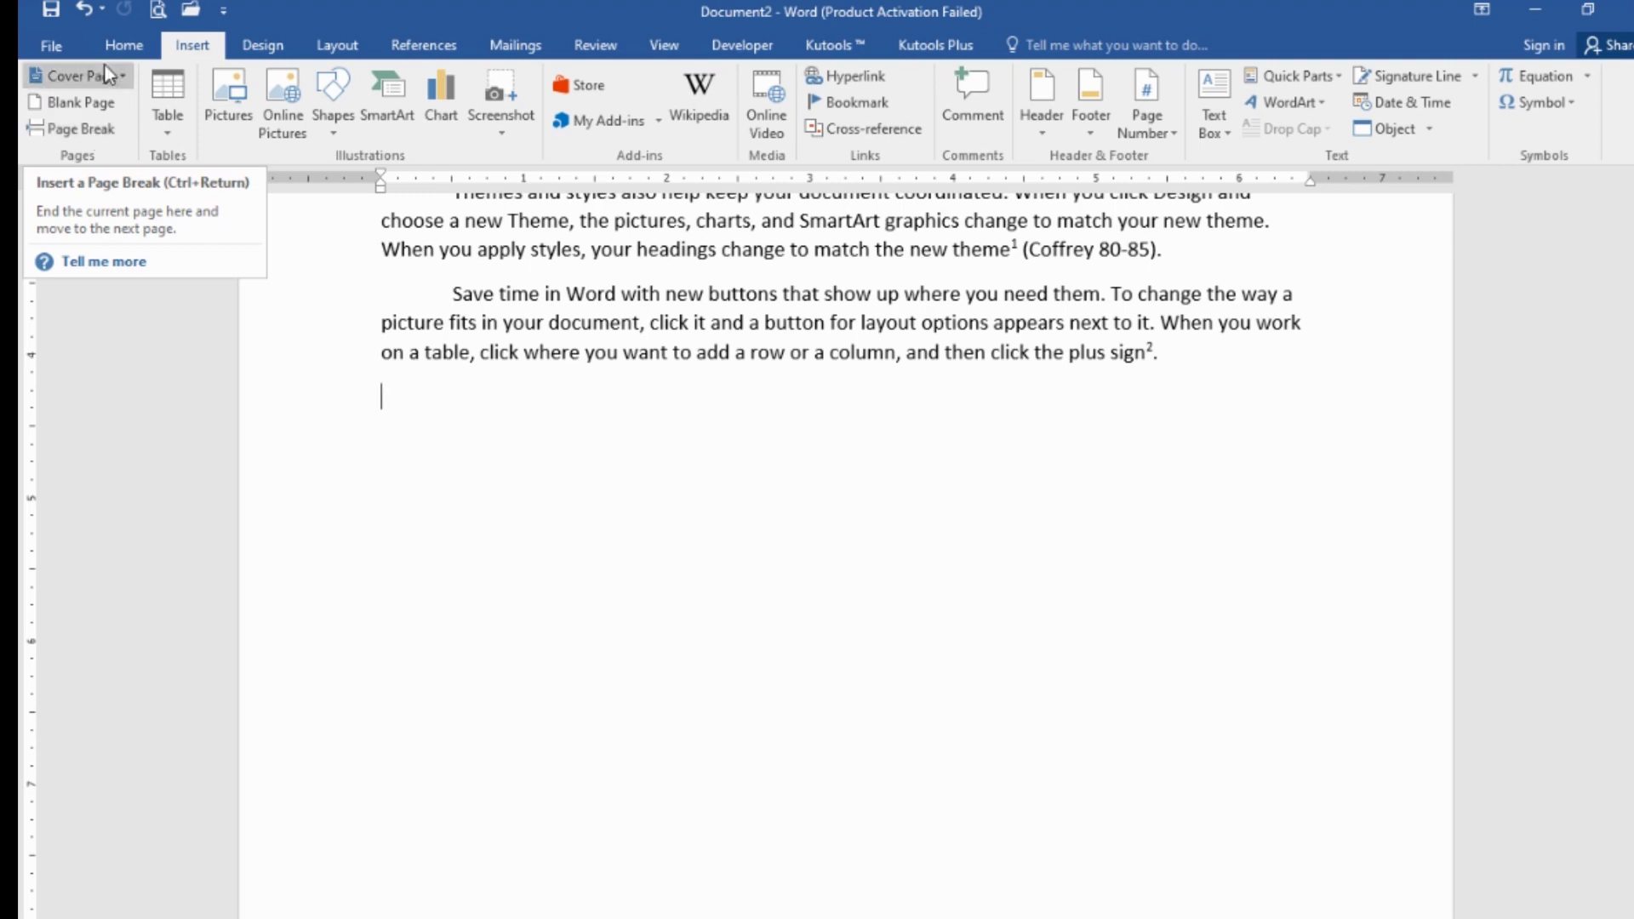
pyautogui.click(81, 129)
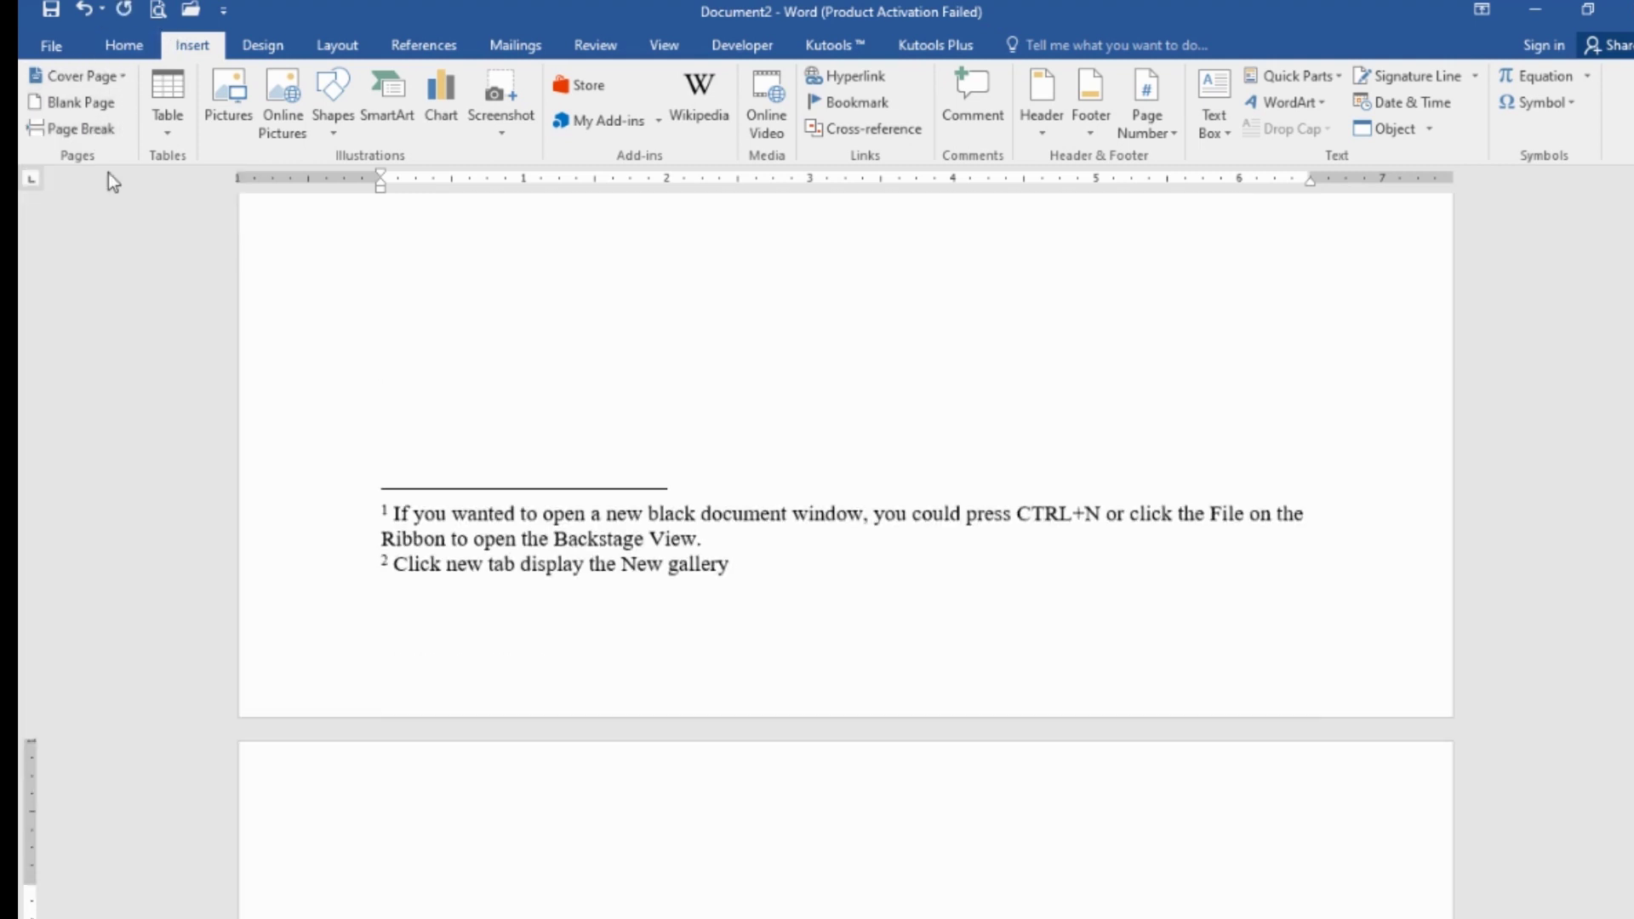
pyautogui.scroll(-2, 602, 597)
pyautogui.scroll(-2, 603, 597)
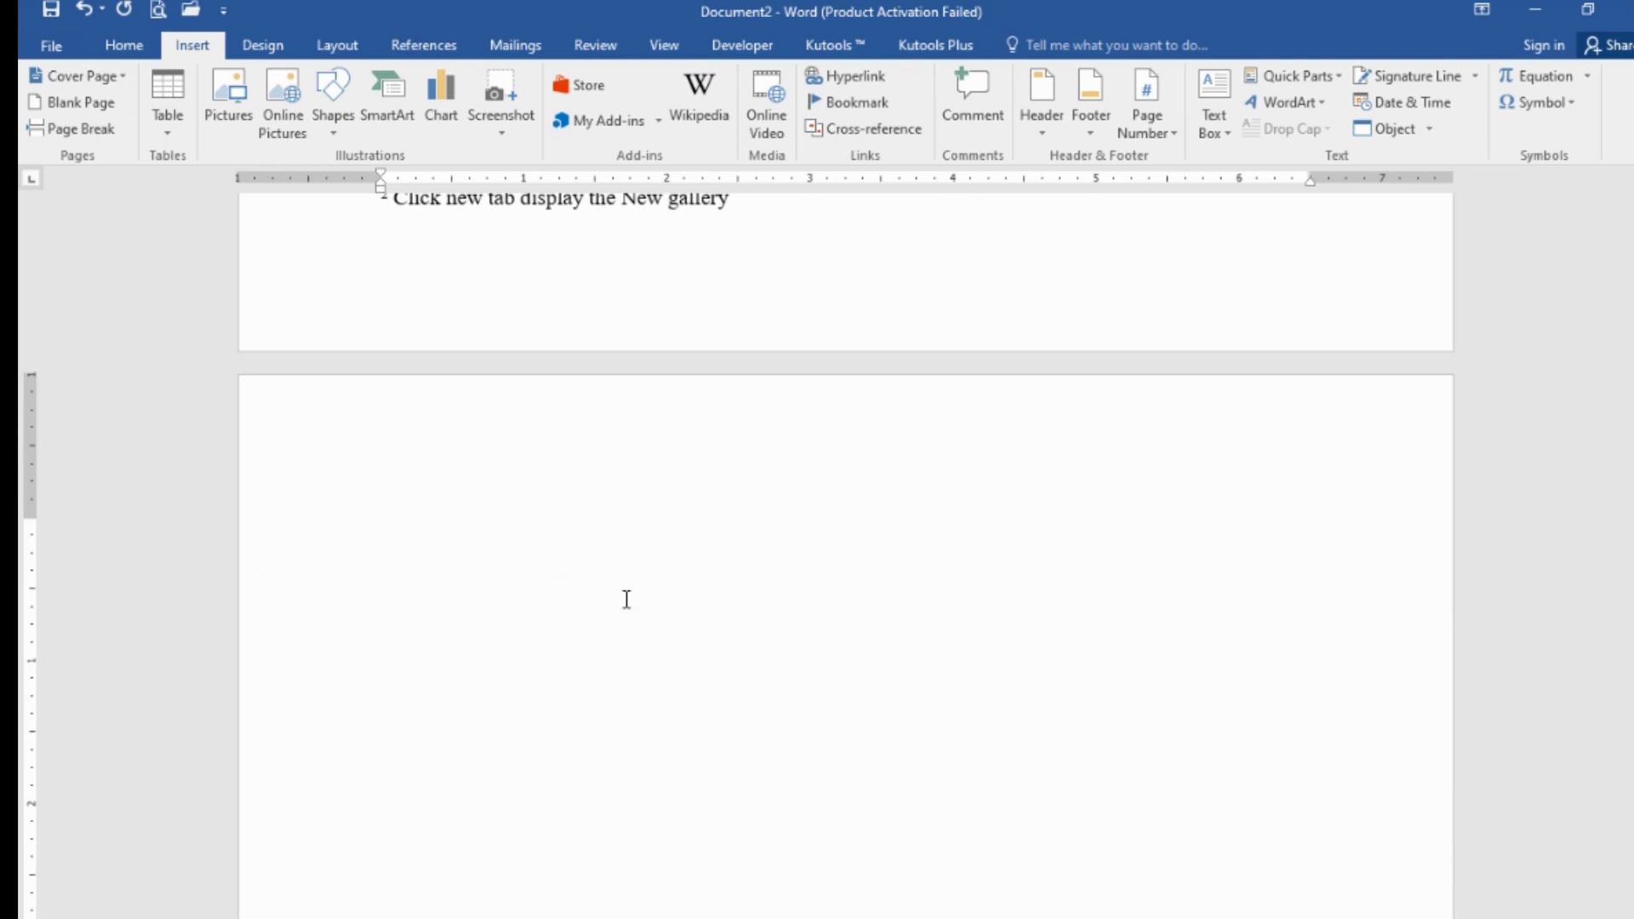
pyautogui.scroll(-2, 624, 598)
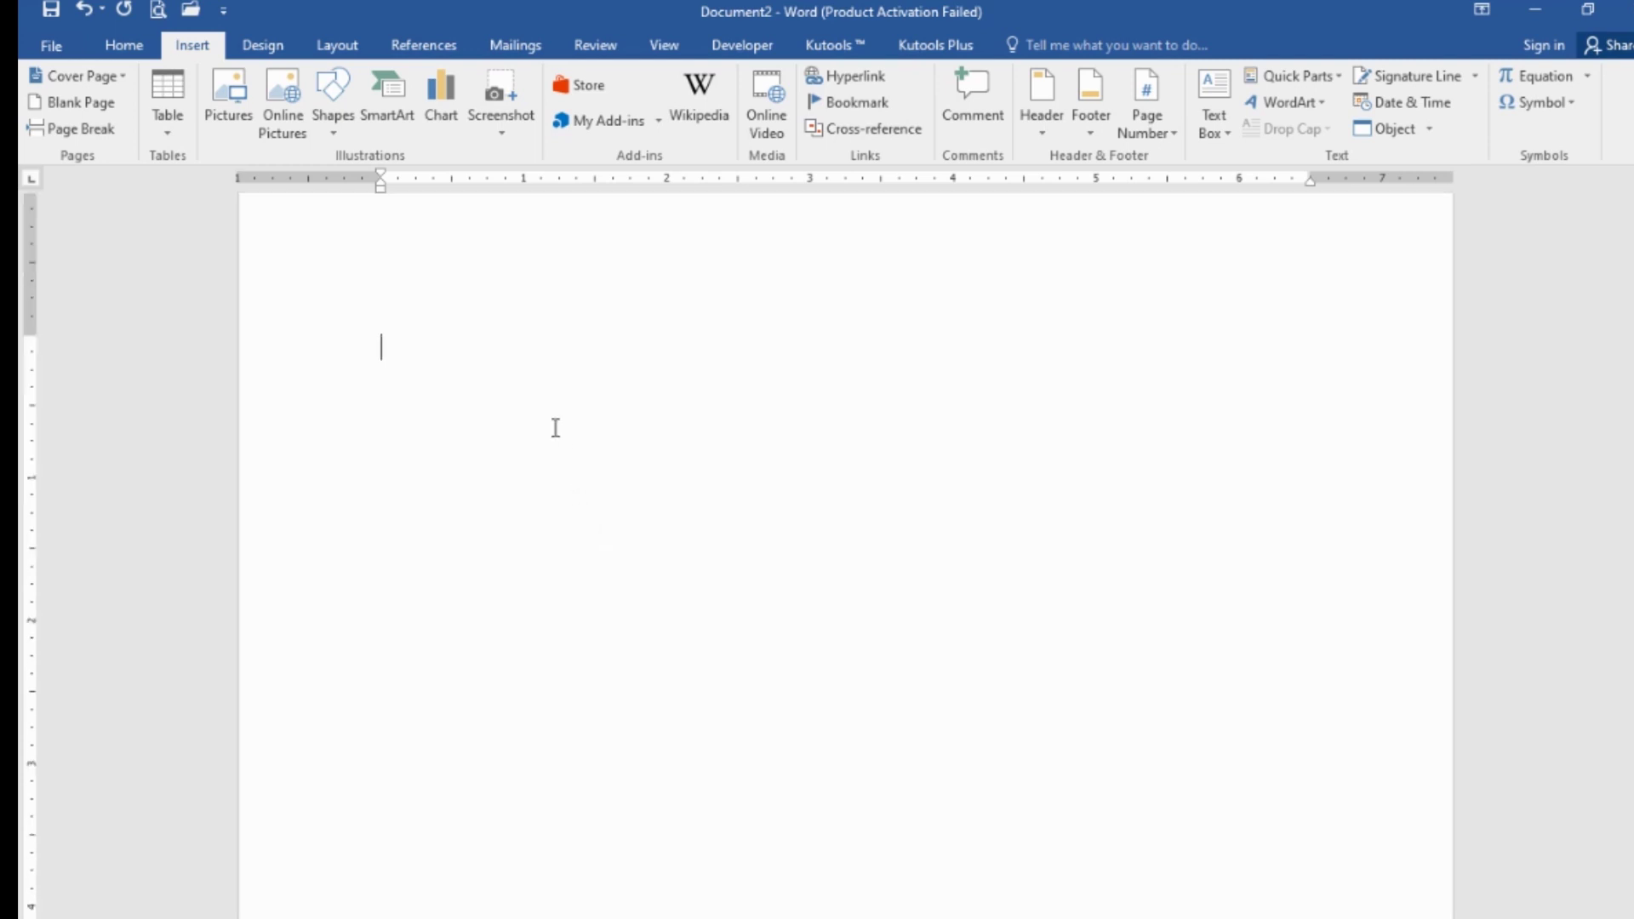
# - Type a centred 'Citations' heading with a left-aligned empty line below it
pyautogui.write('Citations')
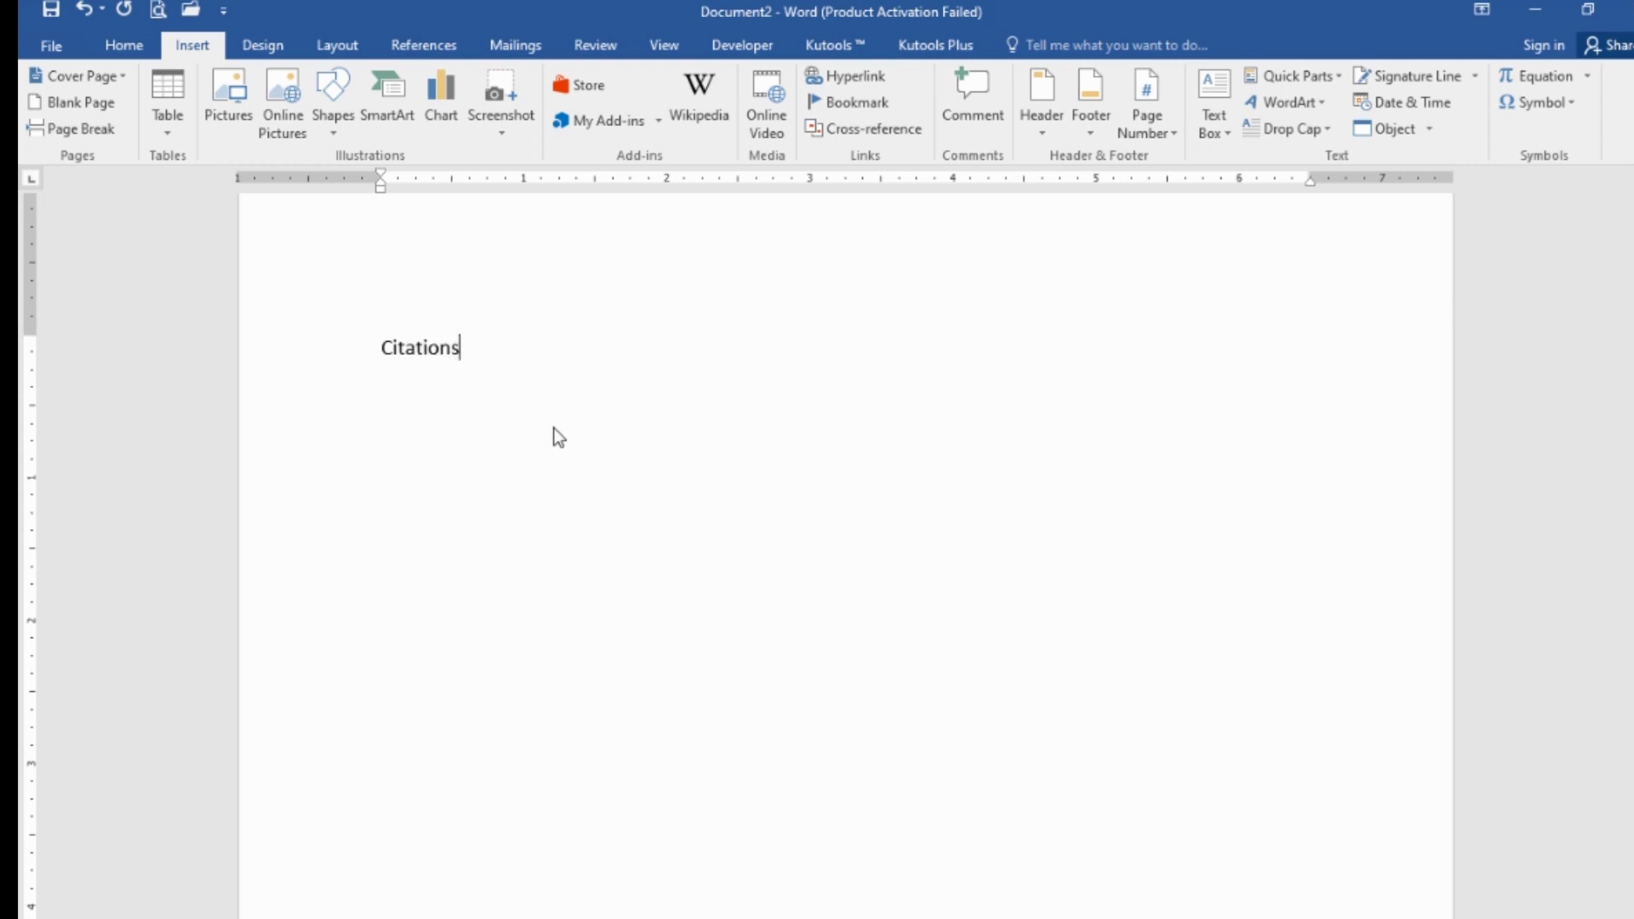
pyautogui.hotkey('ctrl', 'e')
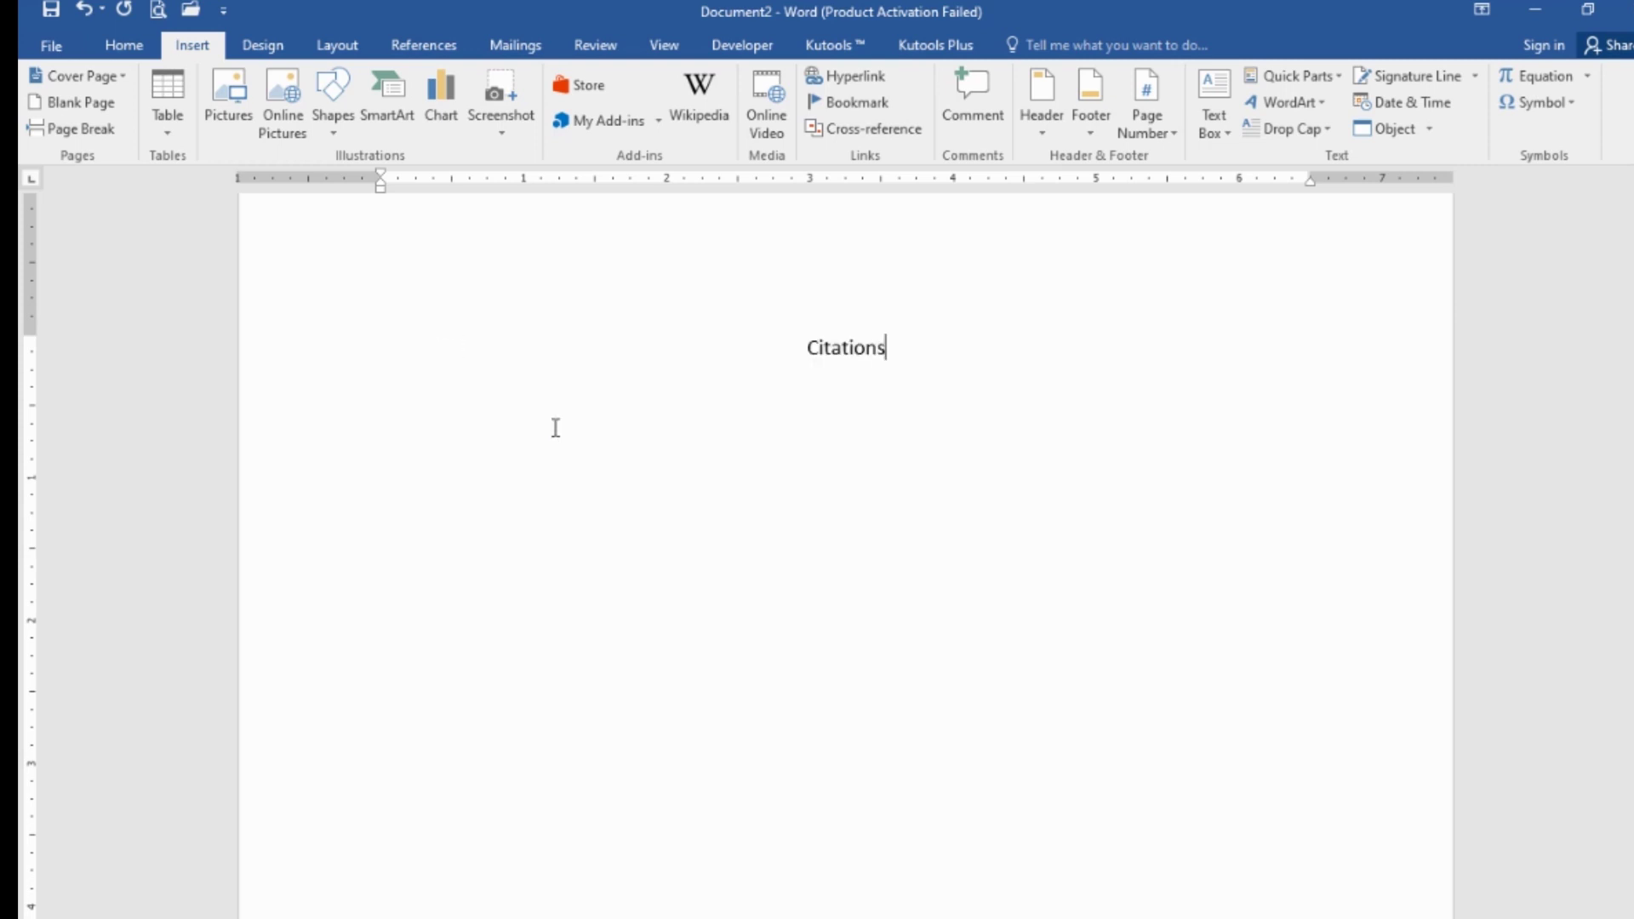
pyautogui.press('Return')
pyautogui.hotkey('ctrl', 'l')
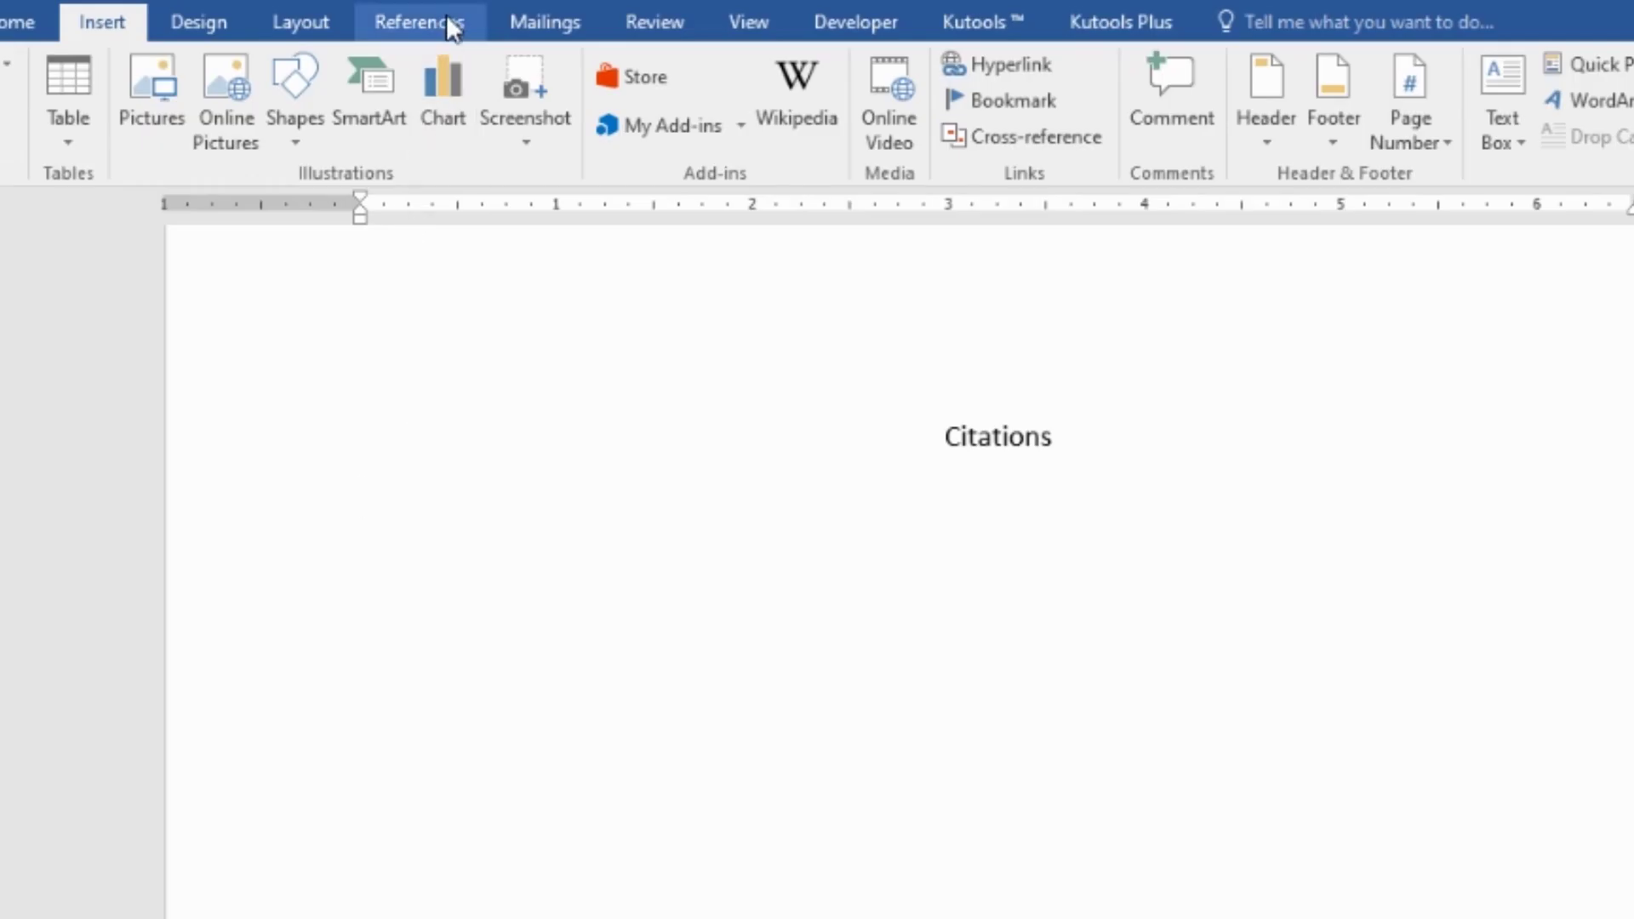
# - Insert the built-in Bibliography from the References tab, listing the Coffrey and Druin books in MLA format
pyautogui.click(448, 17)
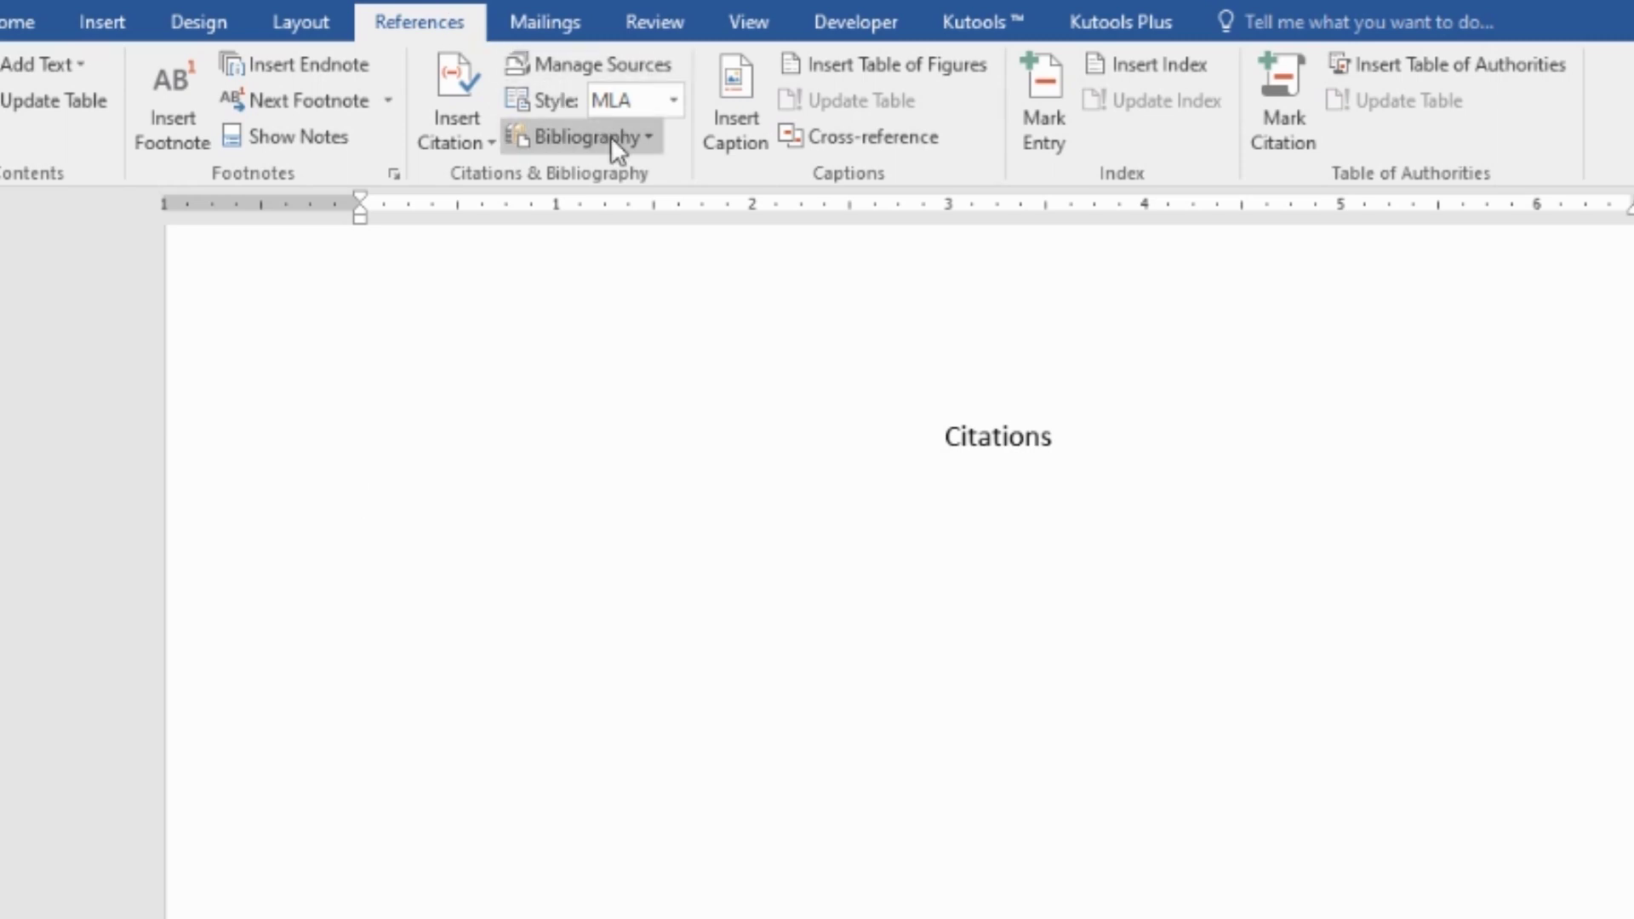
pyautogui.click(643, 136)
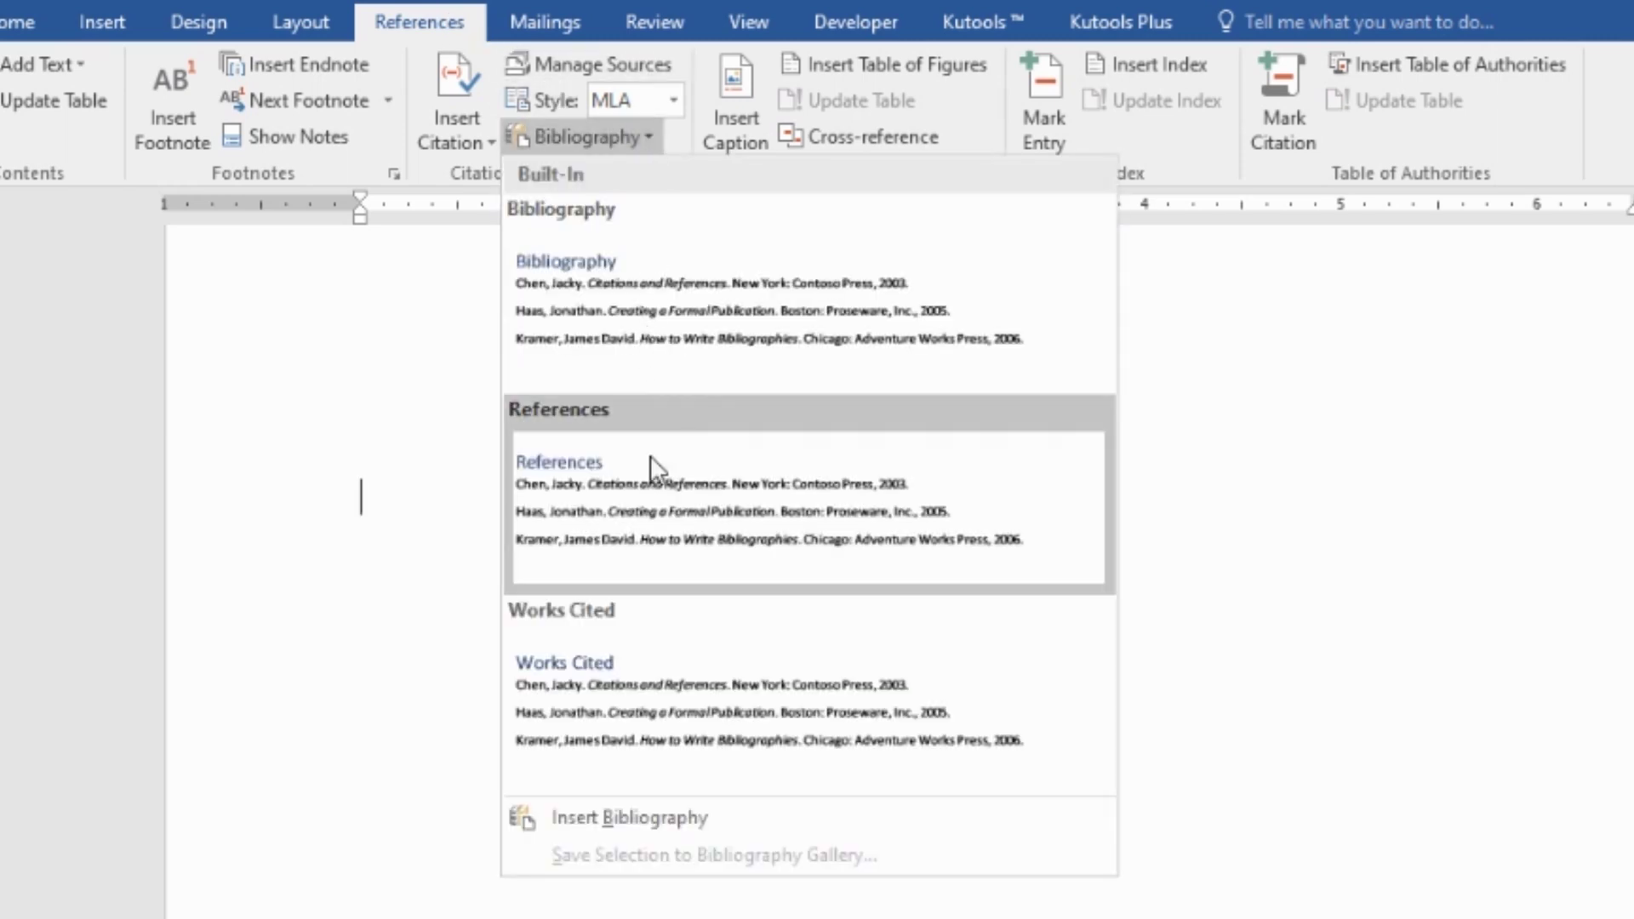
pyautogui.click(626, 354)
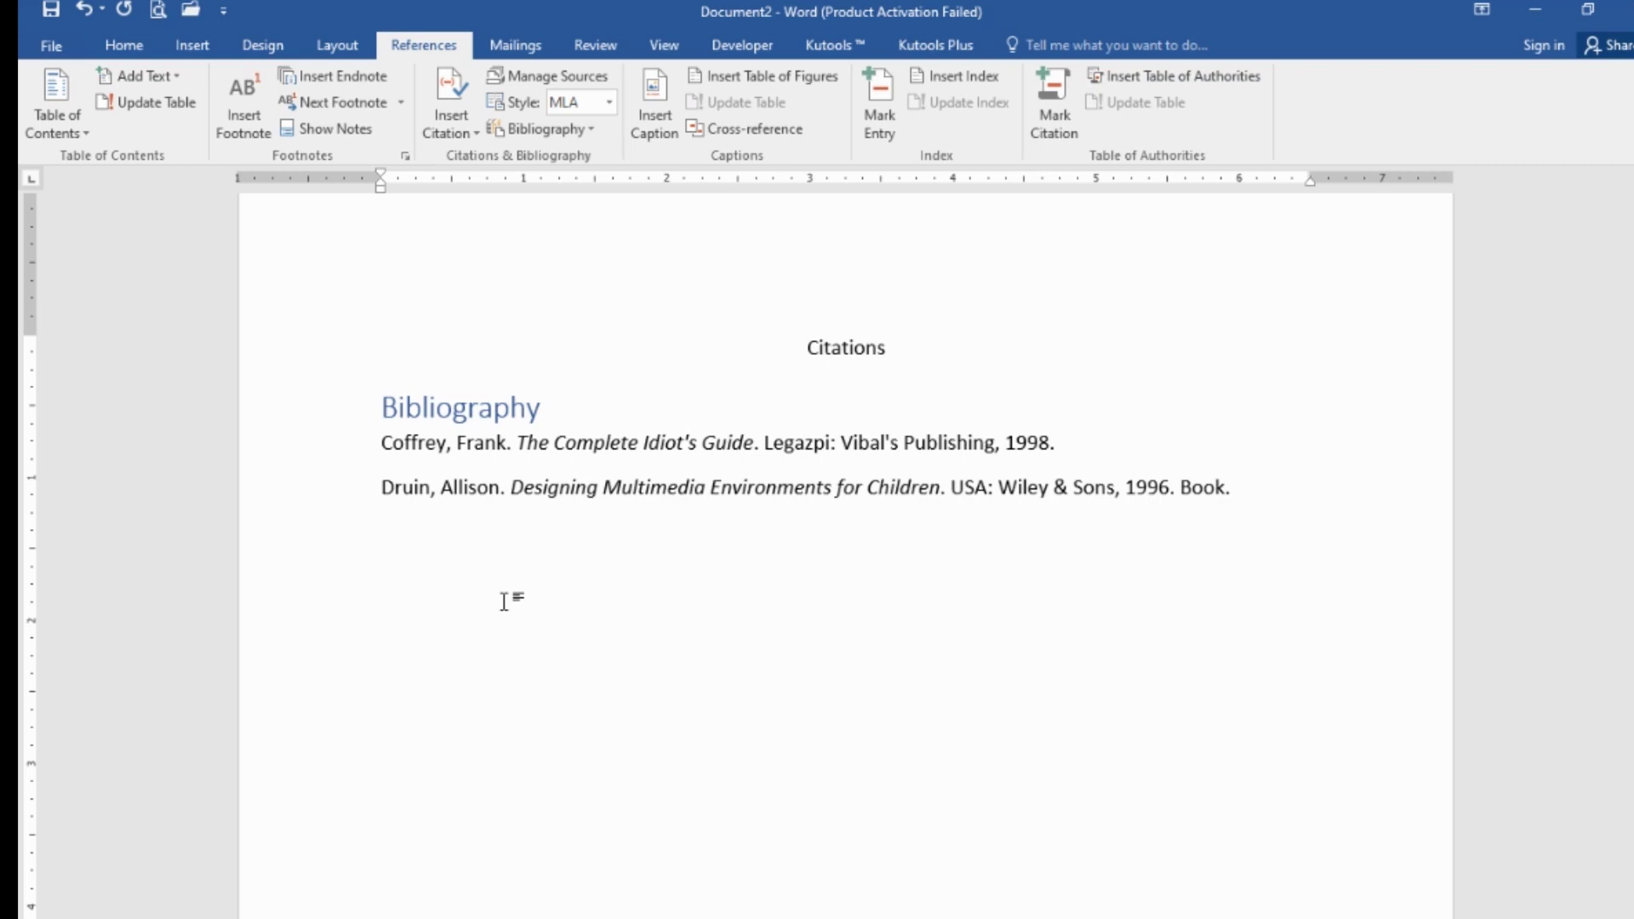
pyautogui.scroll(2, 504, 601)
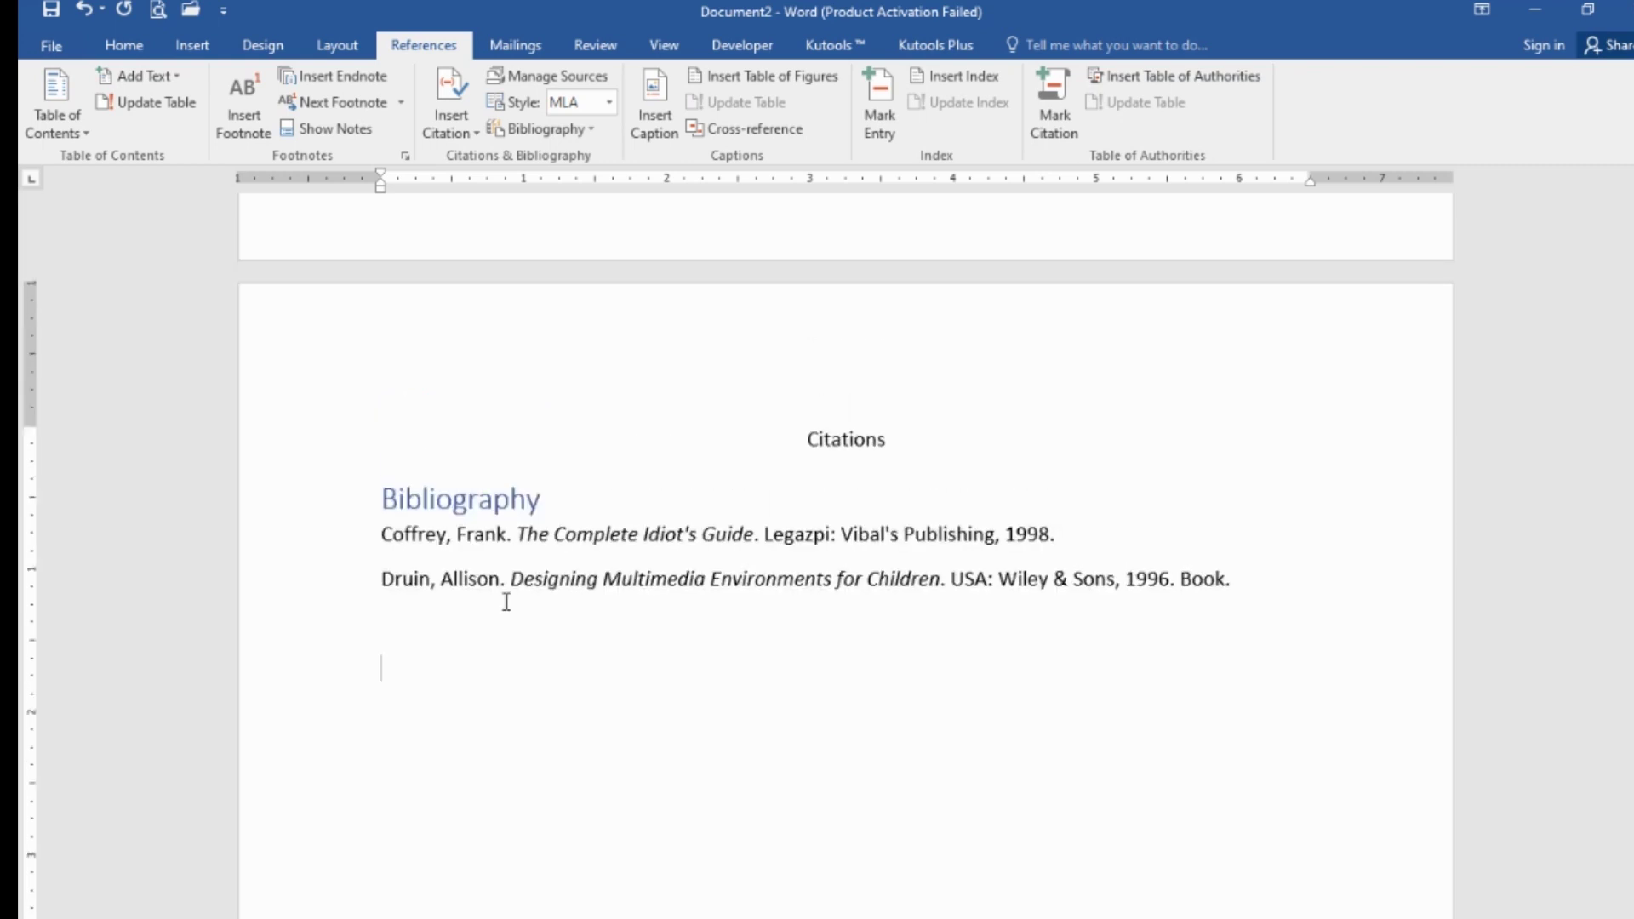
pyautogui.click(511, 586)
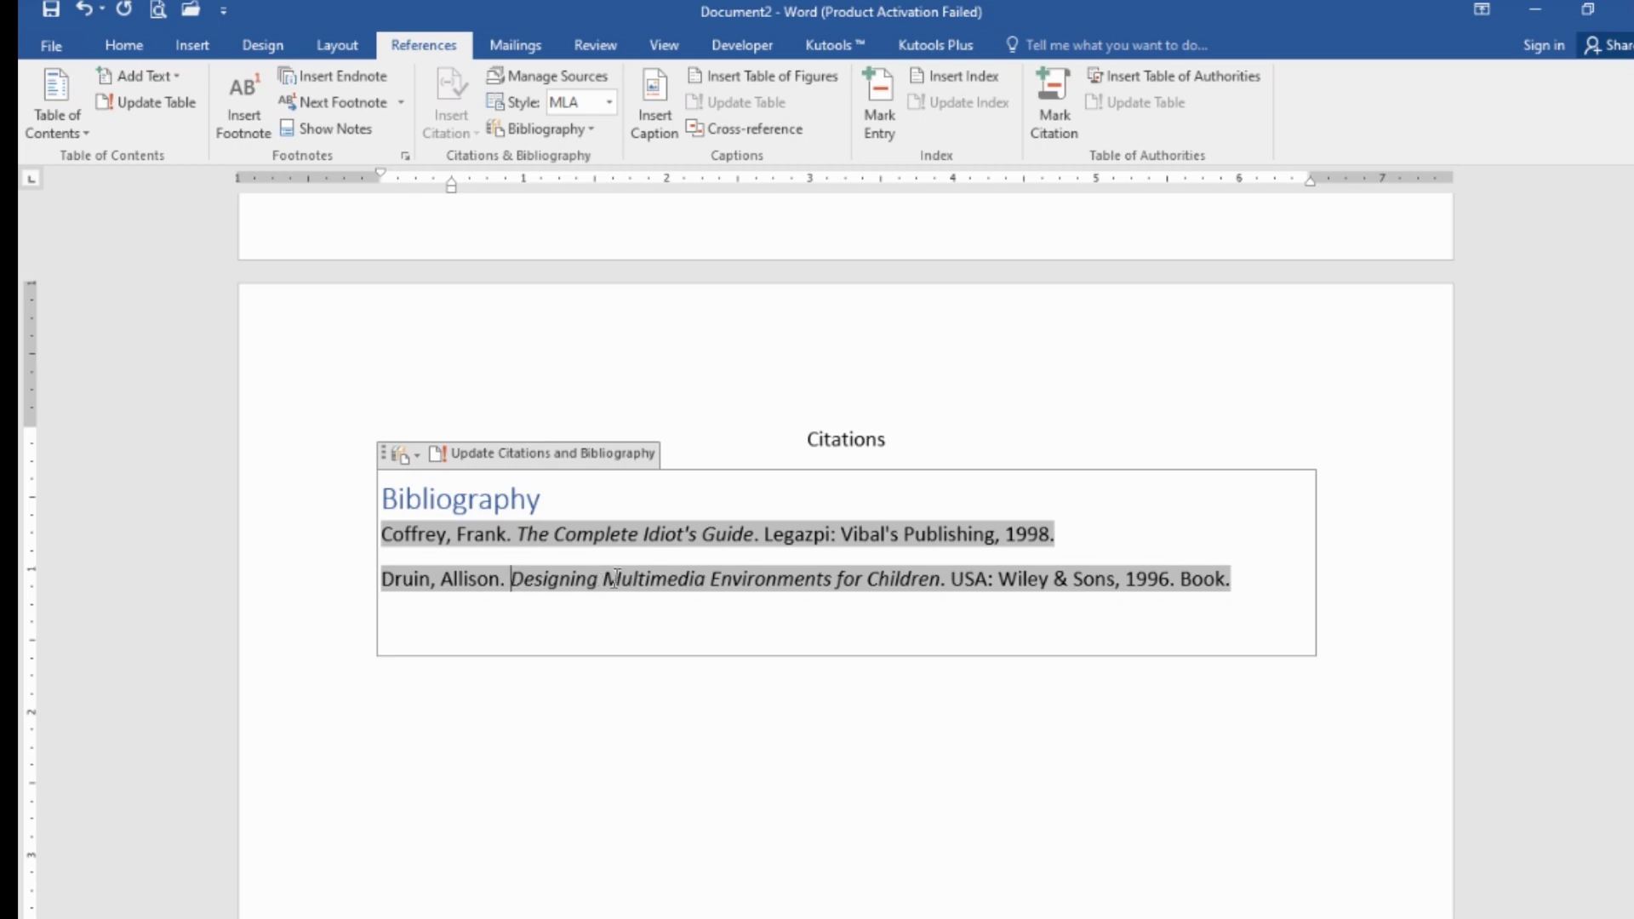
pyautogui.click(524, 534)
# - Select the Coffrey and Druin bibliography entries and set their line spacing to 1.5 lines in the Paragraph dialog
pyautogui.hotkey('ctrl', 'a')
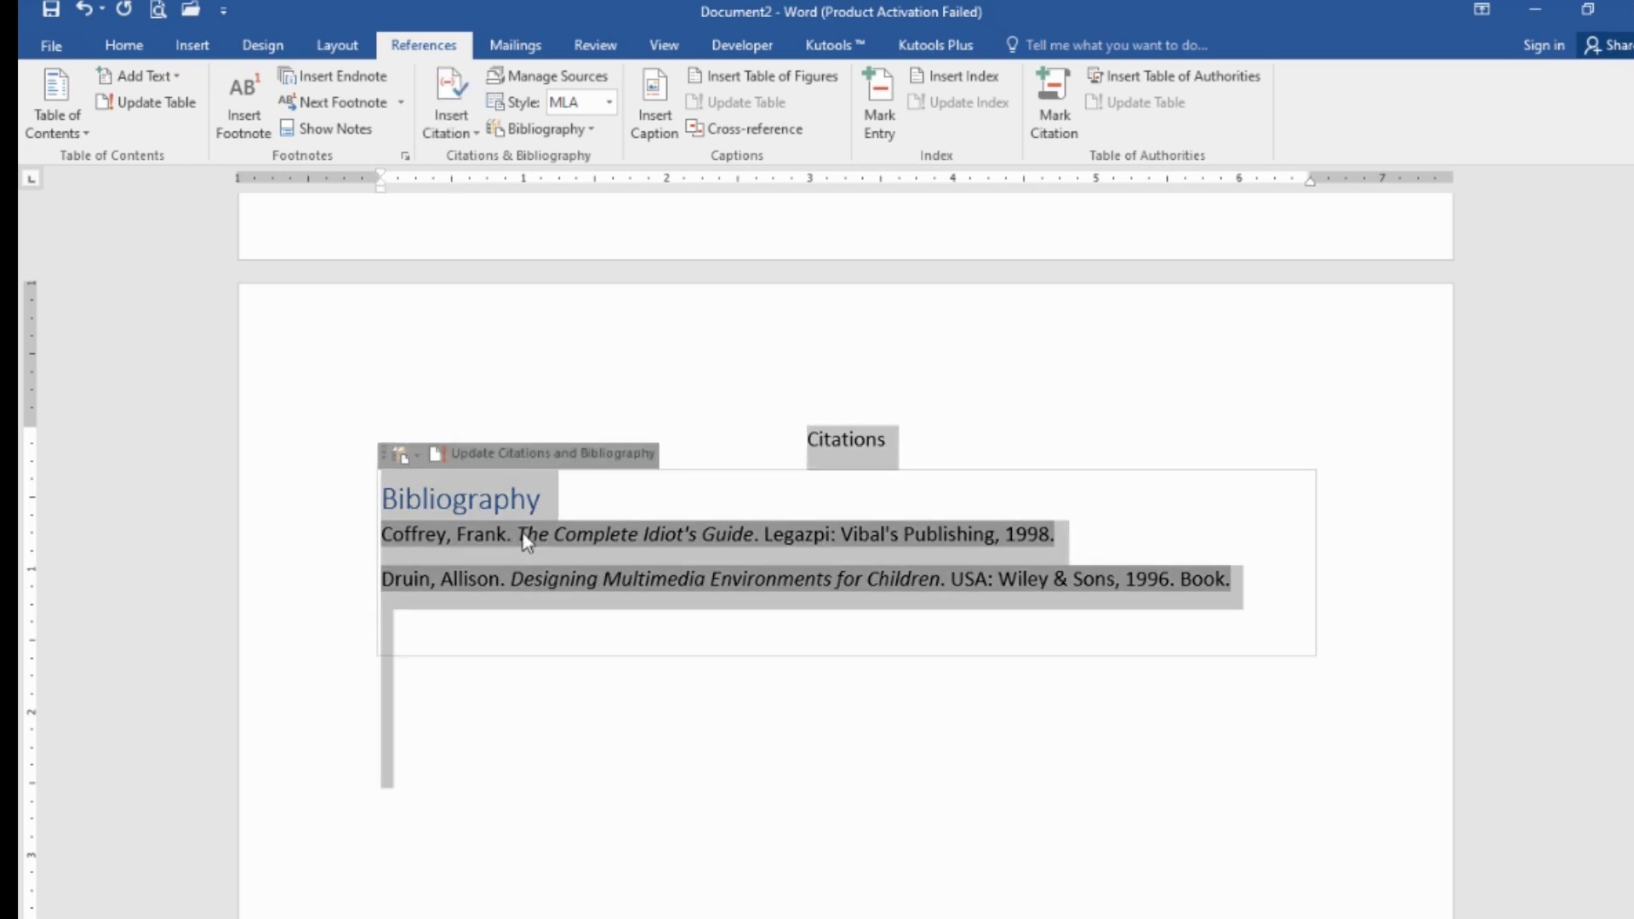
pyautogui.tripleClick(527, 543)
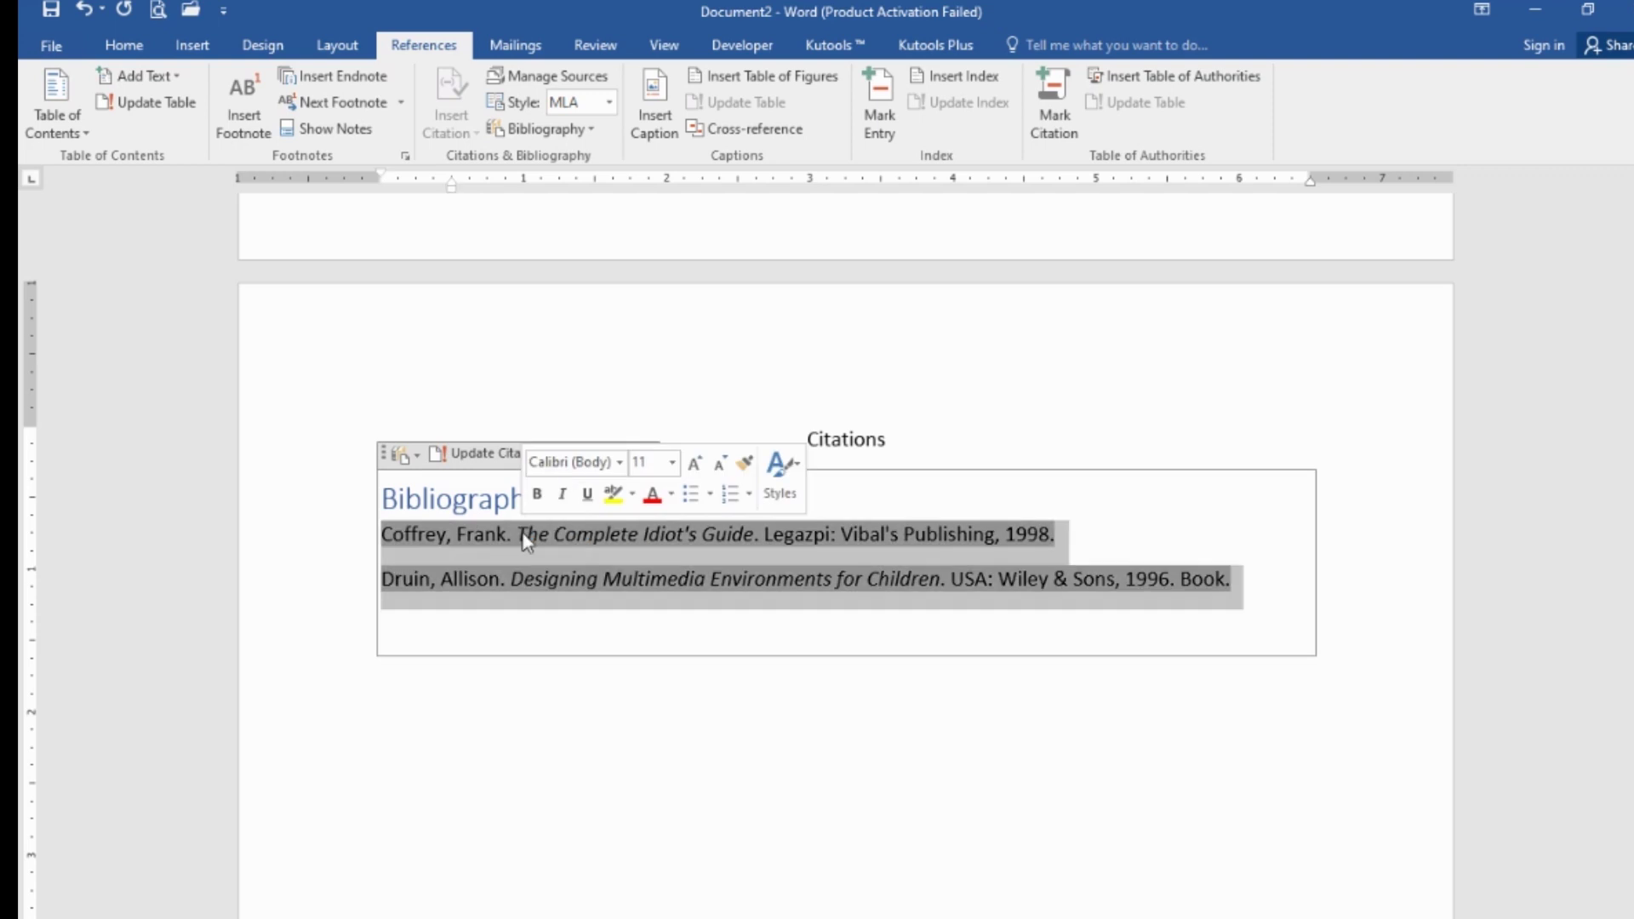
pyautogui.click(122, 49)
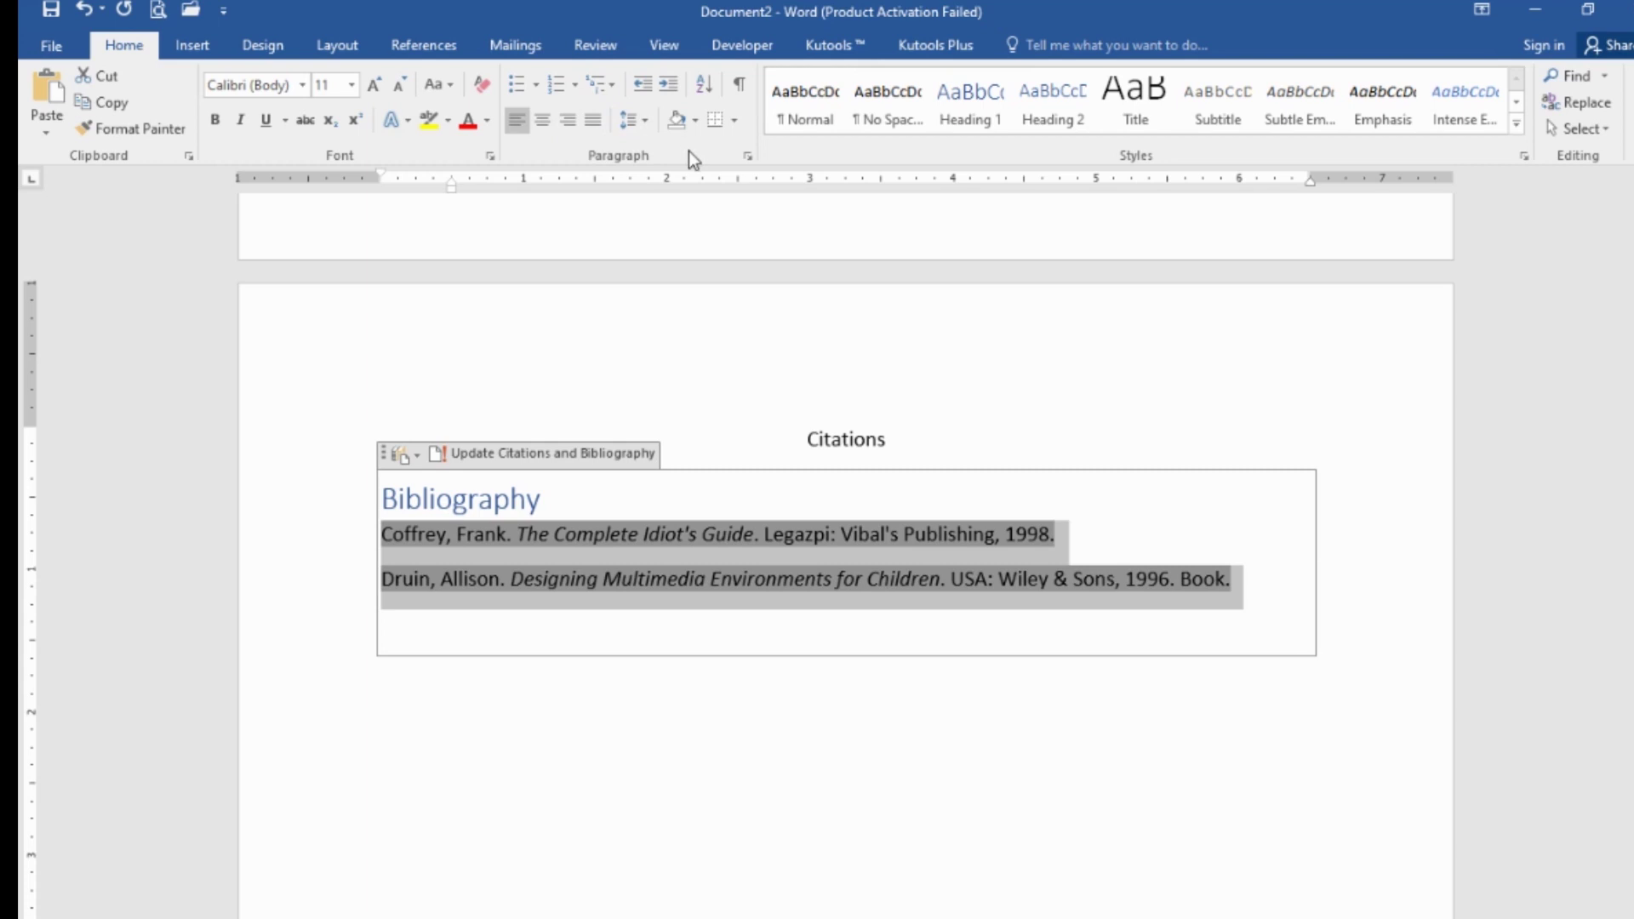
pyautogui.click(748, 157)
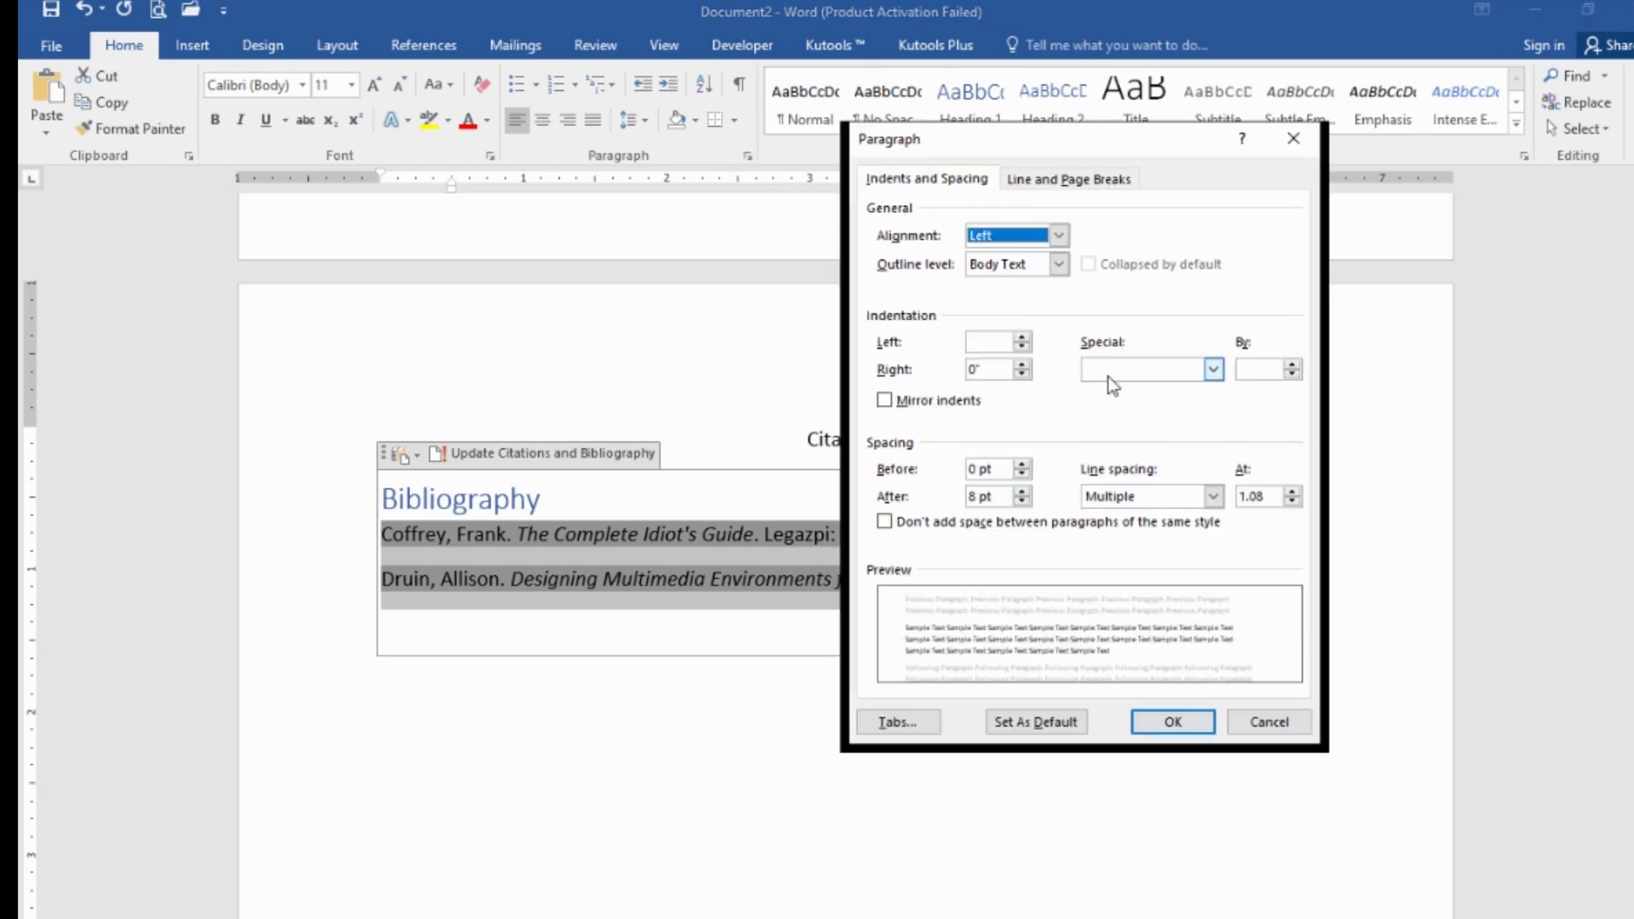
pyautogui.click(1214, 497)
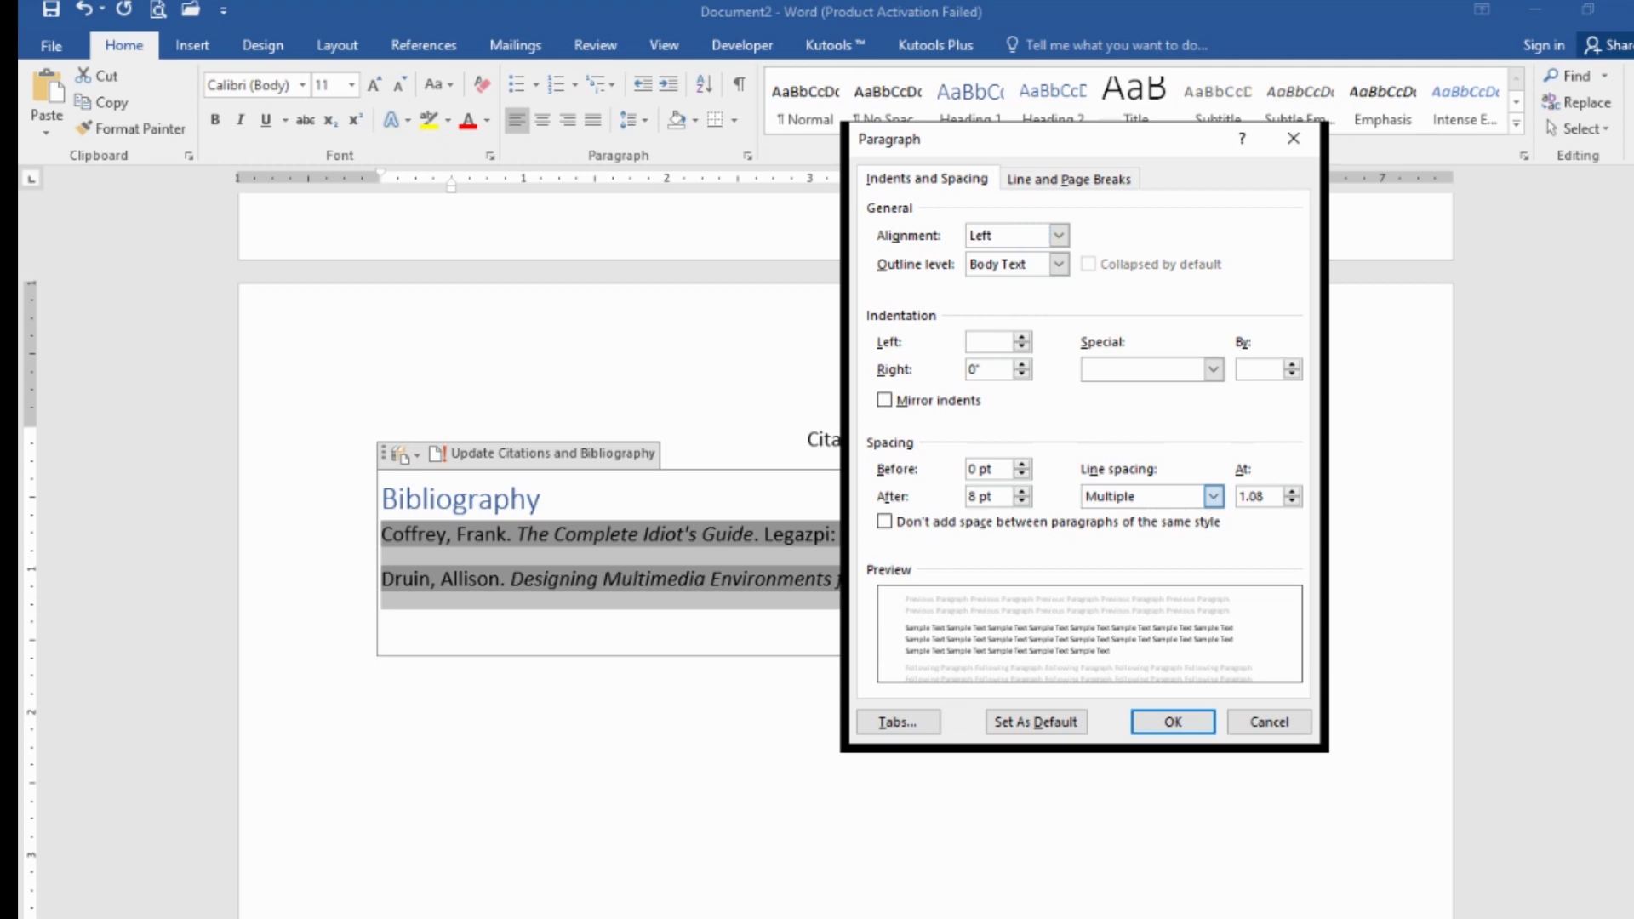
pyautogui.click(1137, 530)
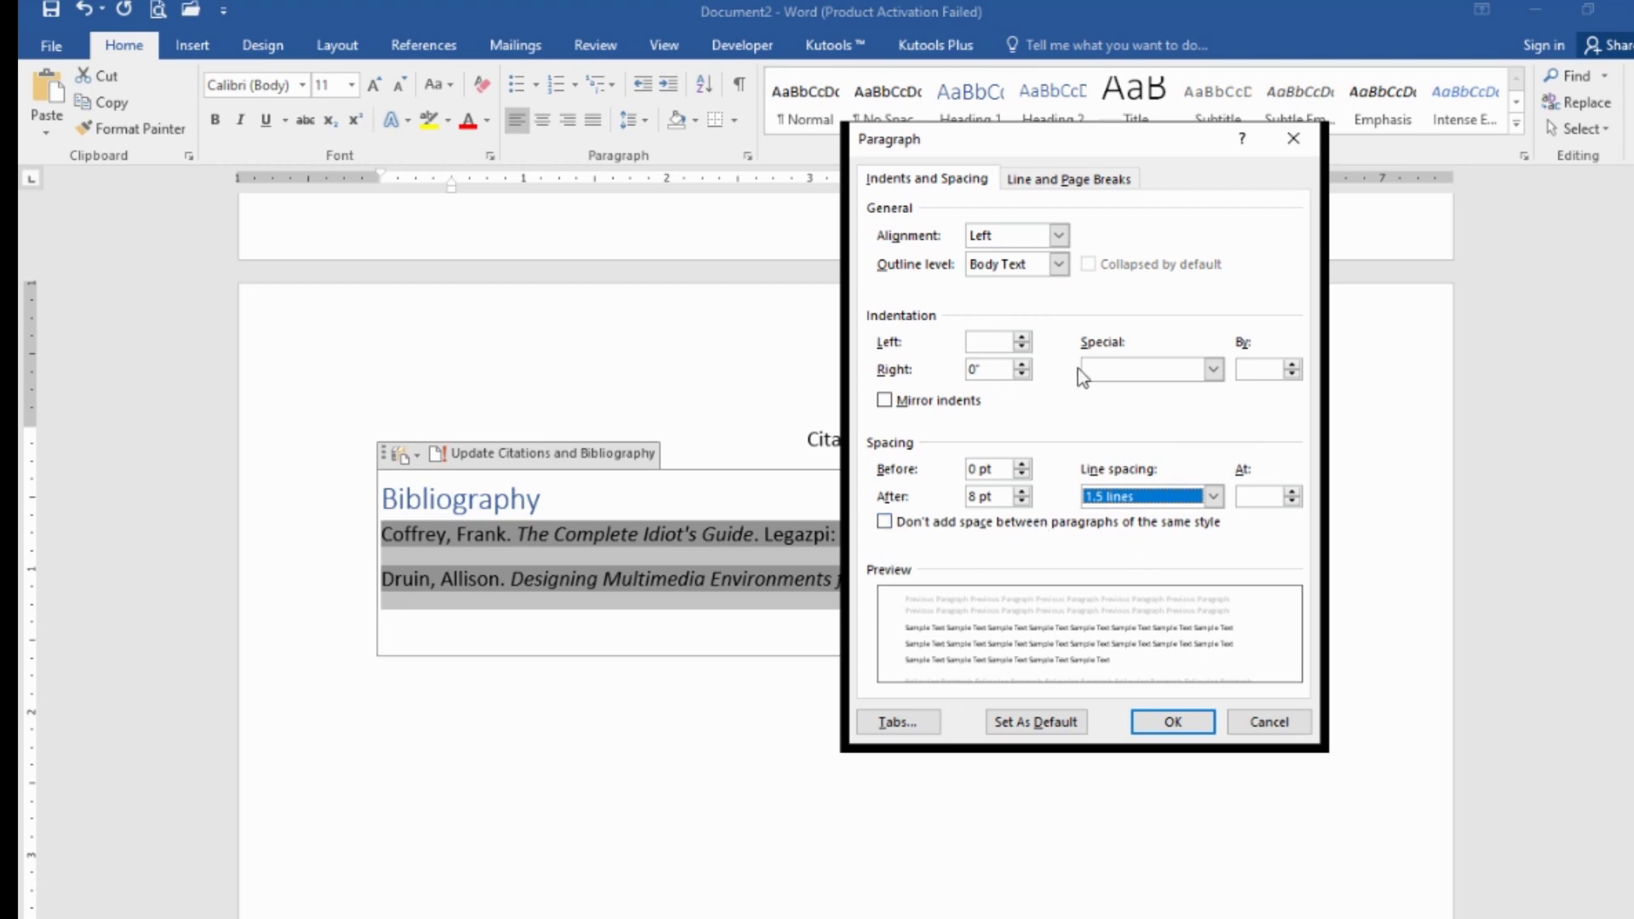
pyautogui.click(1166, 723)
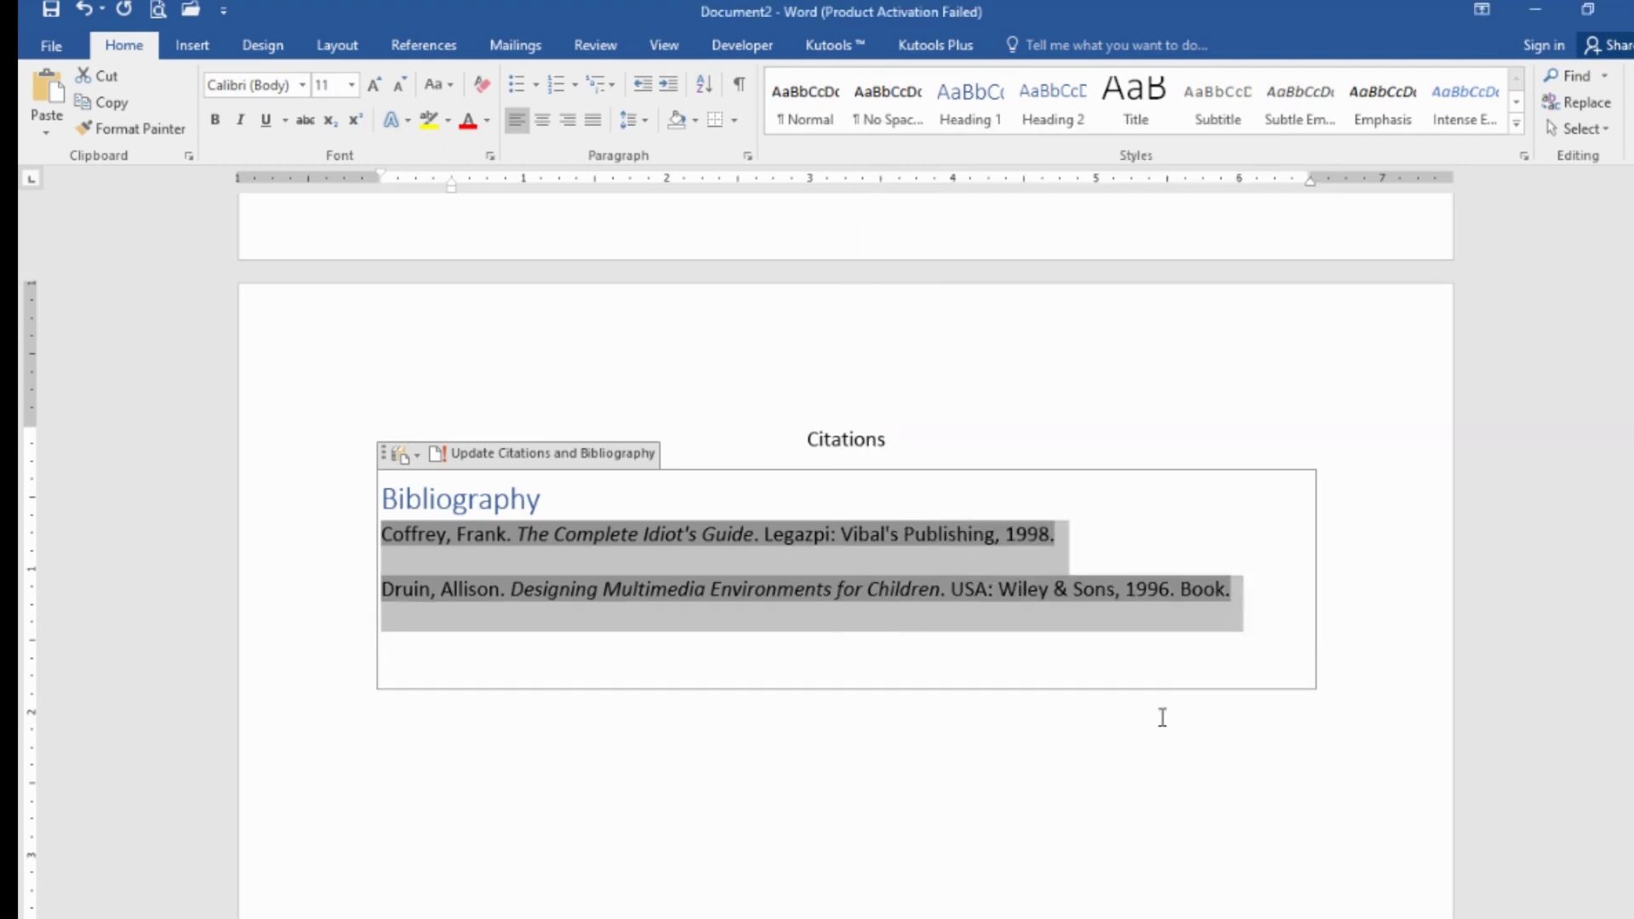
pyautogui.click(855, 640)
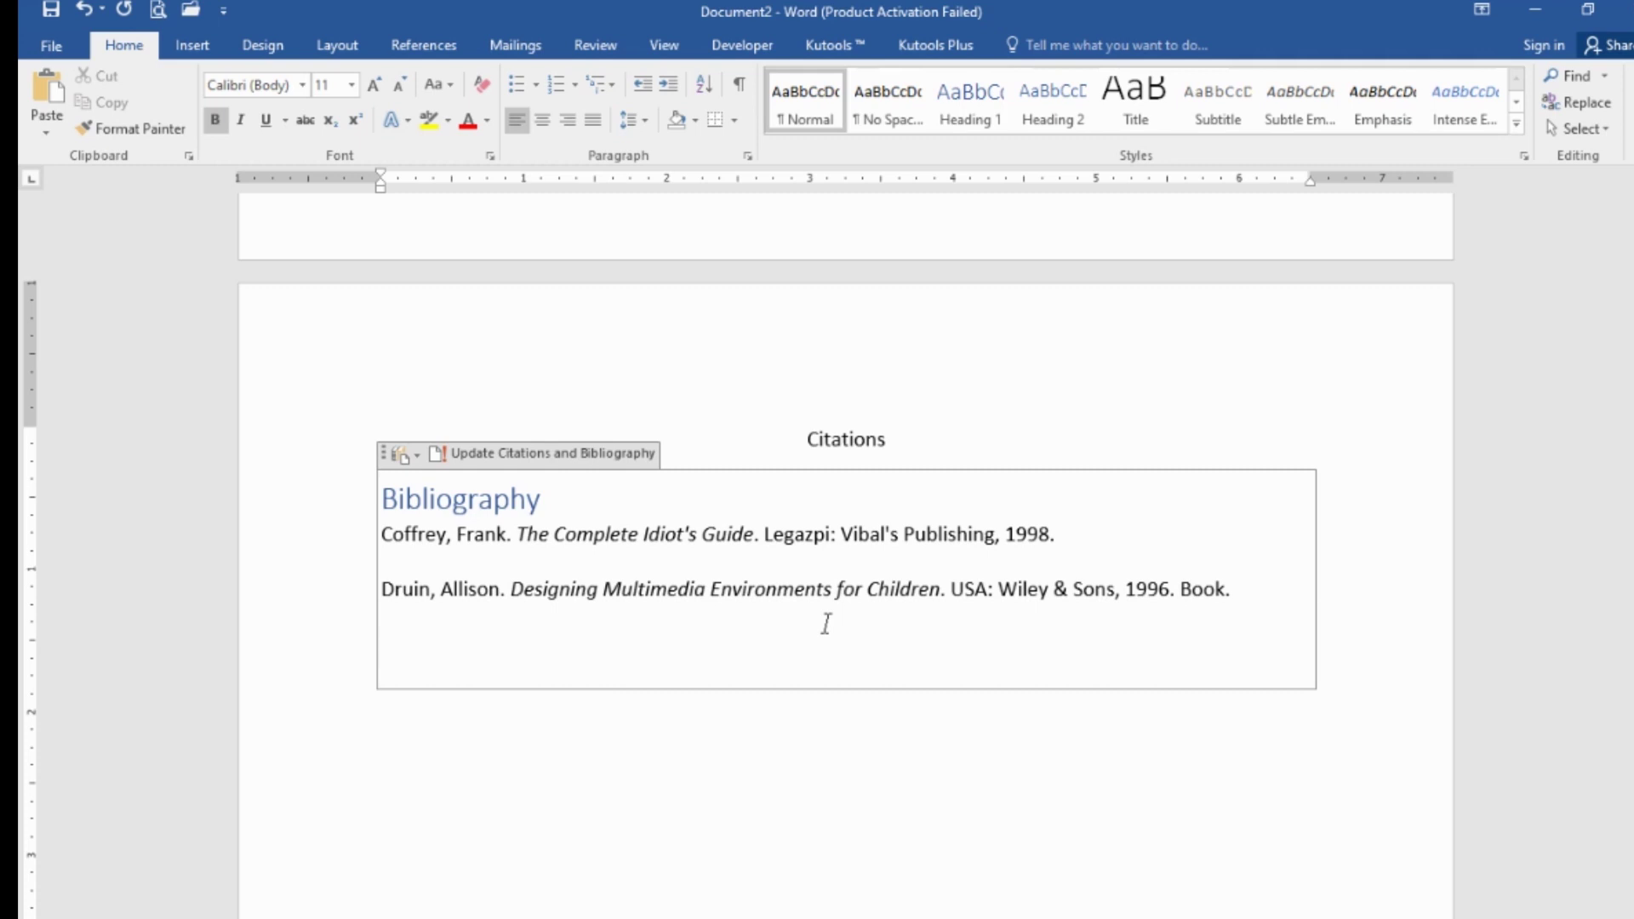
pyautogui.scroll(15, 825, 624)
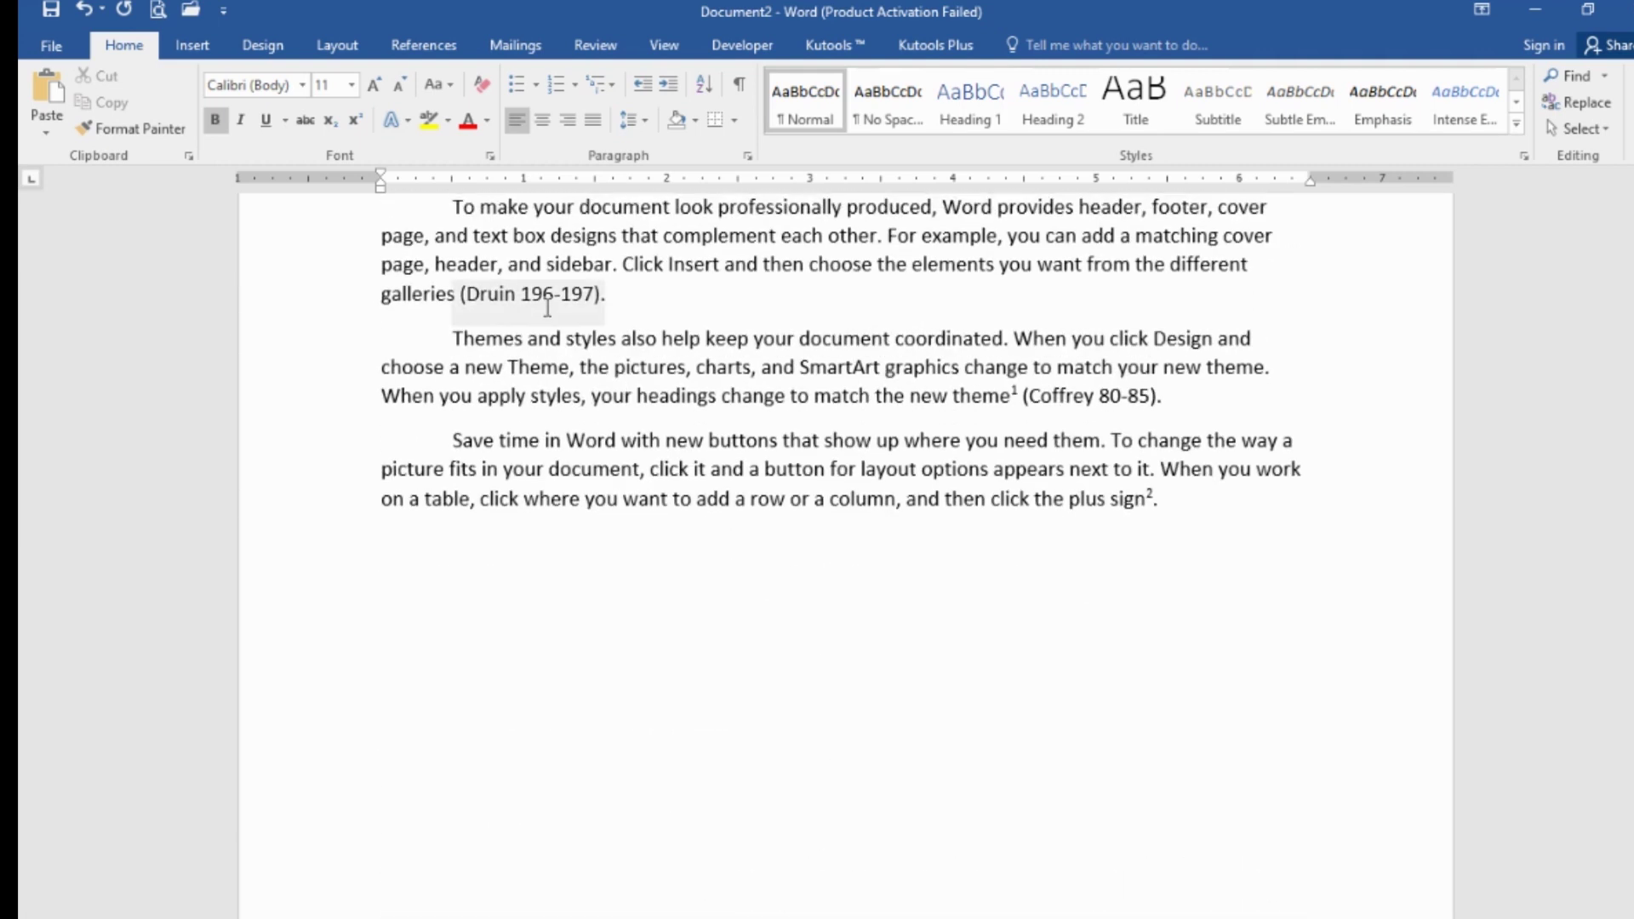
pyautogui.scroll(-5, 1013, 544)
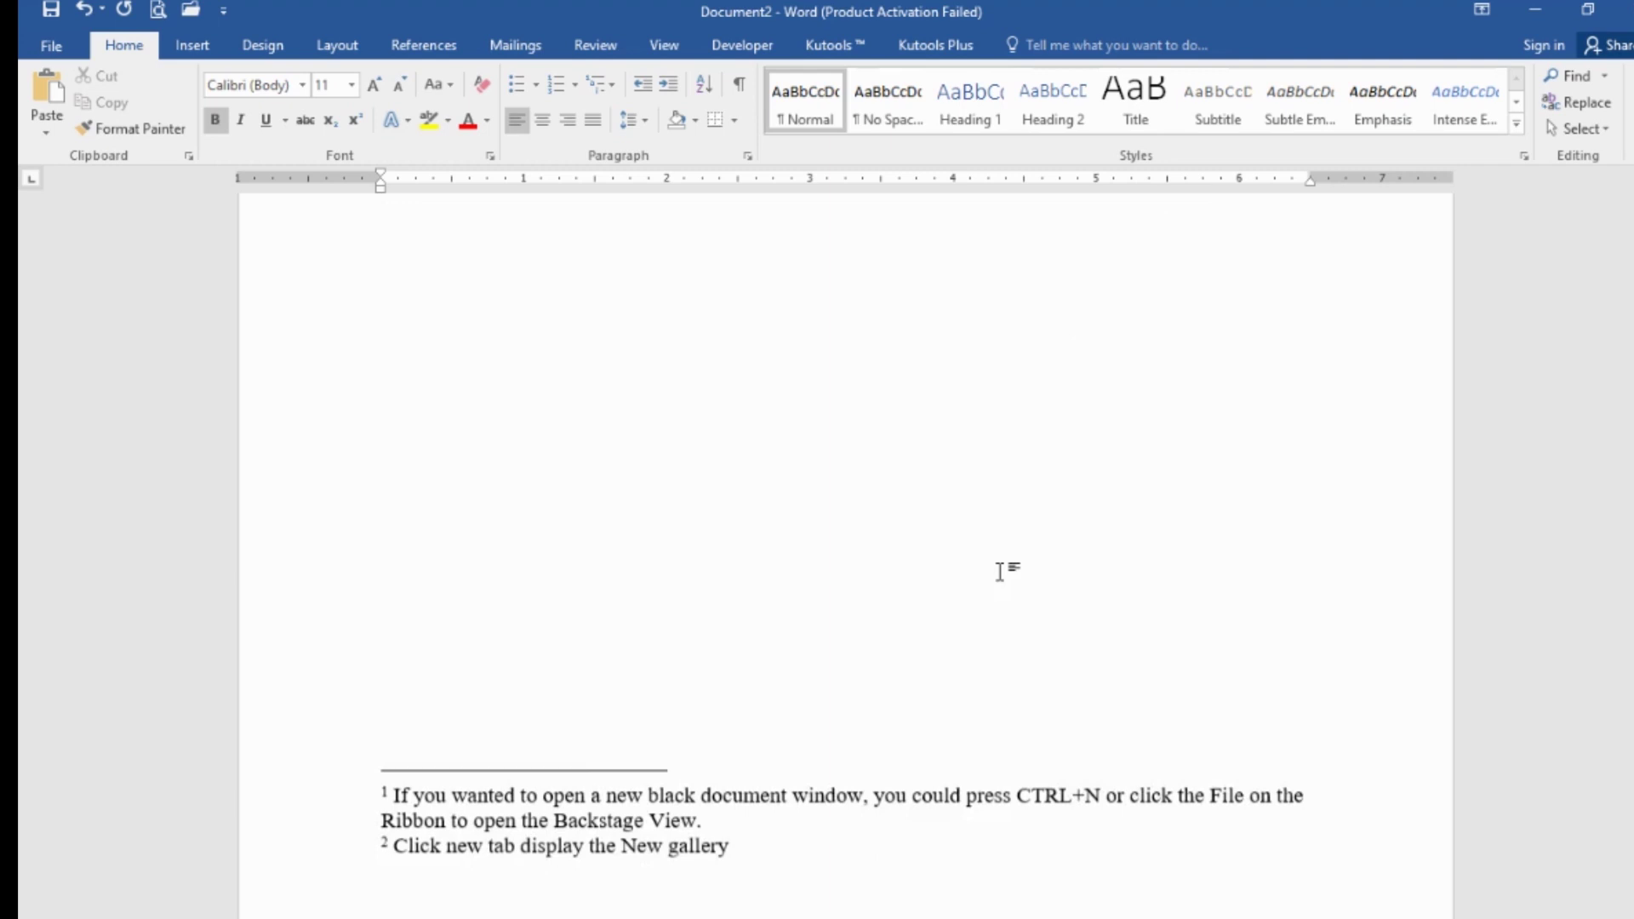
pyautogui.scroll(-8, 979, 570)
pyautogui.click(568, 537)
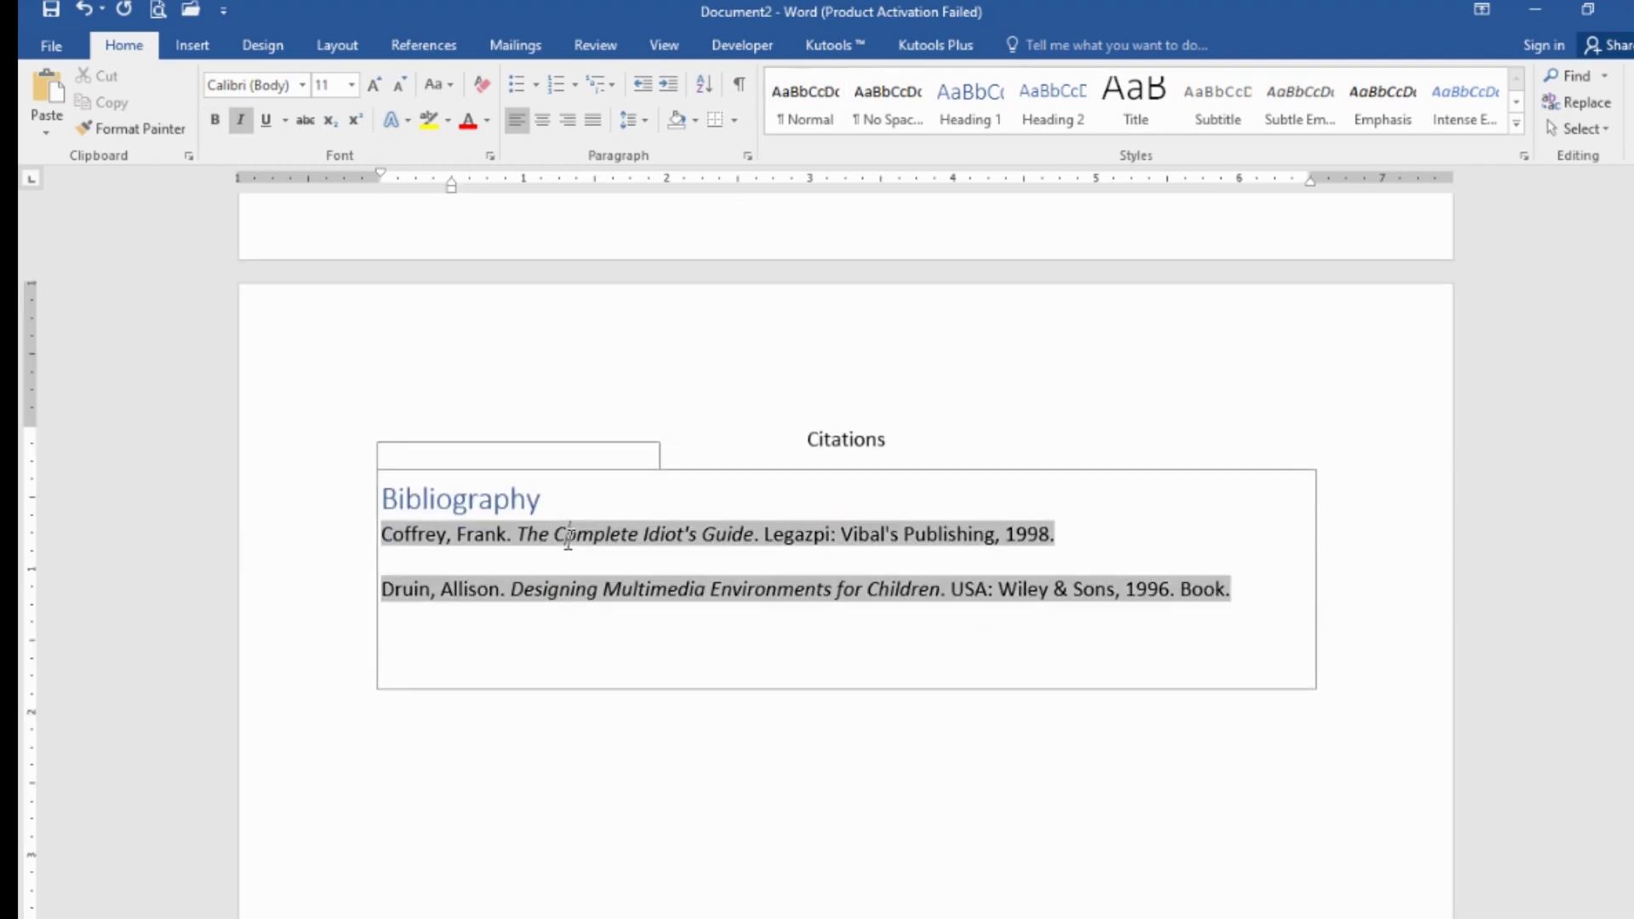